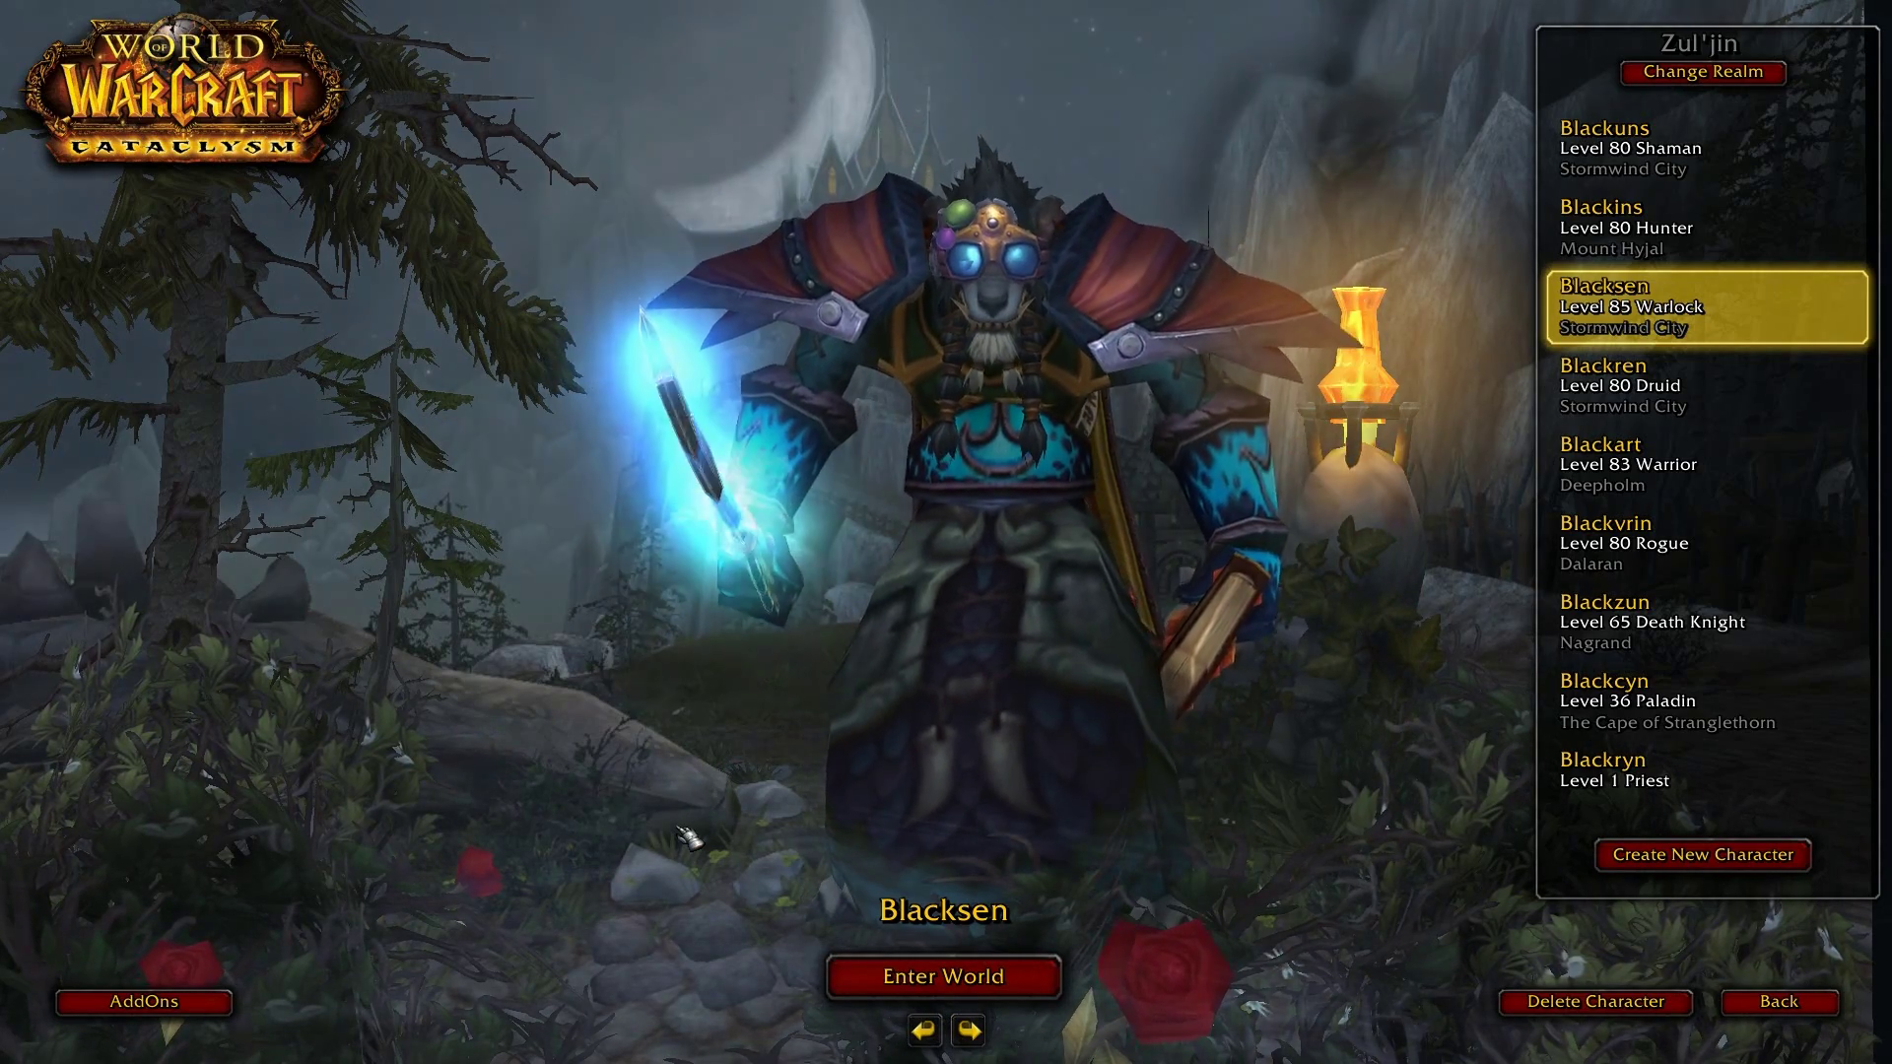
Step: Check that only WhisperWhisper is enabled in the AddOns list, then accept it
click(176, 1001)
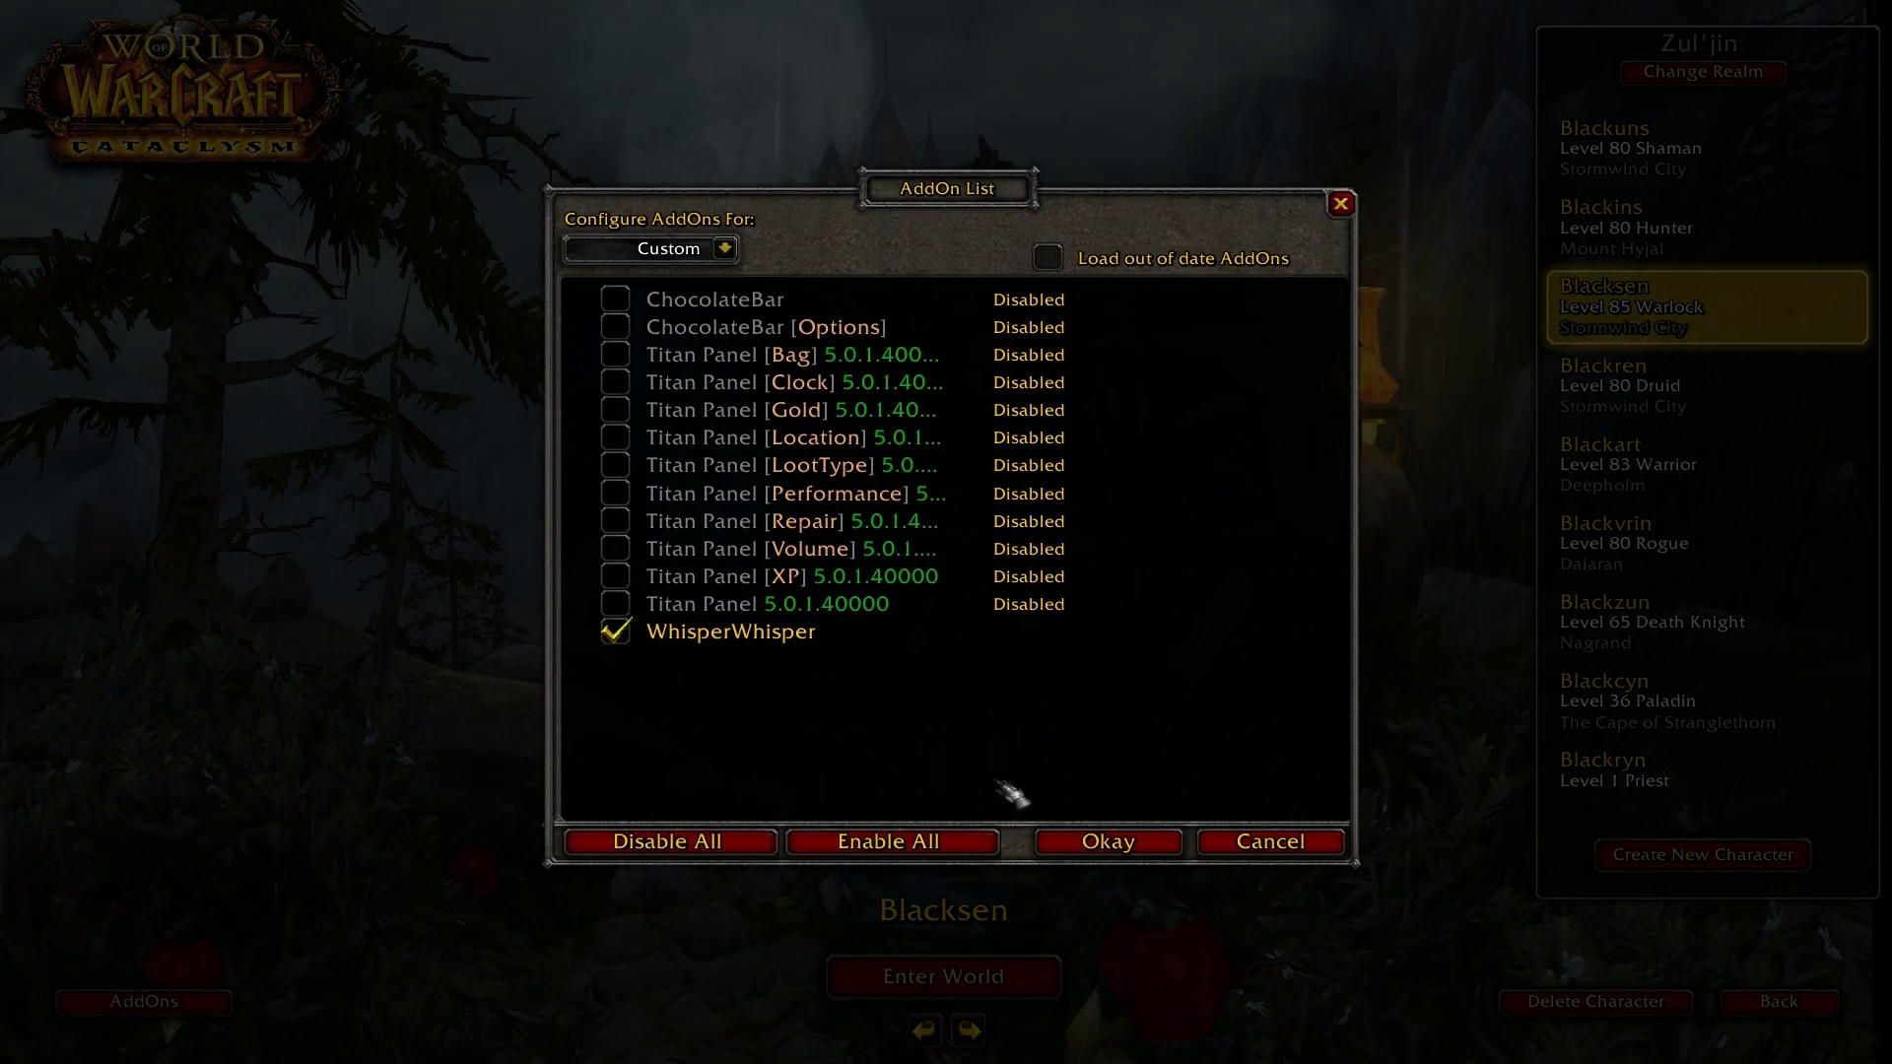
click(1097, 844)
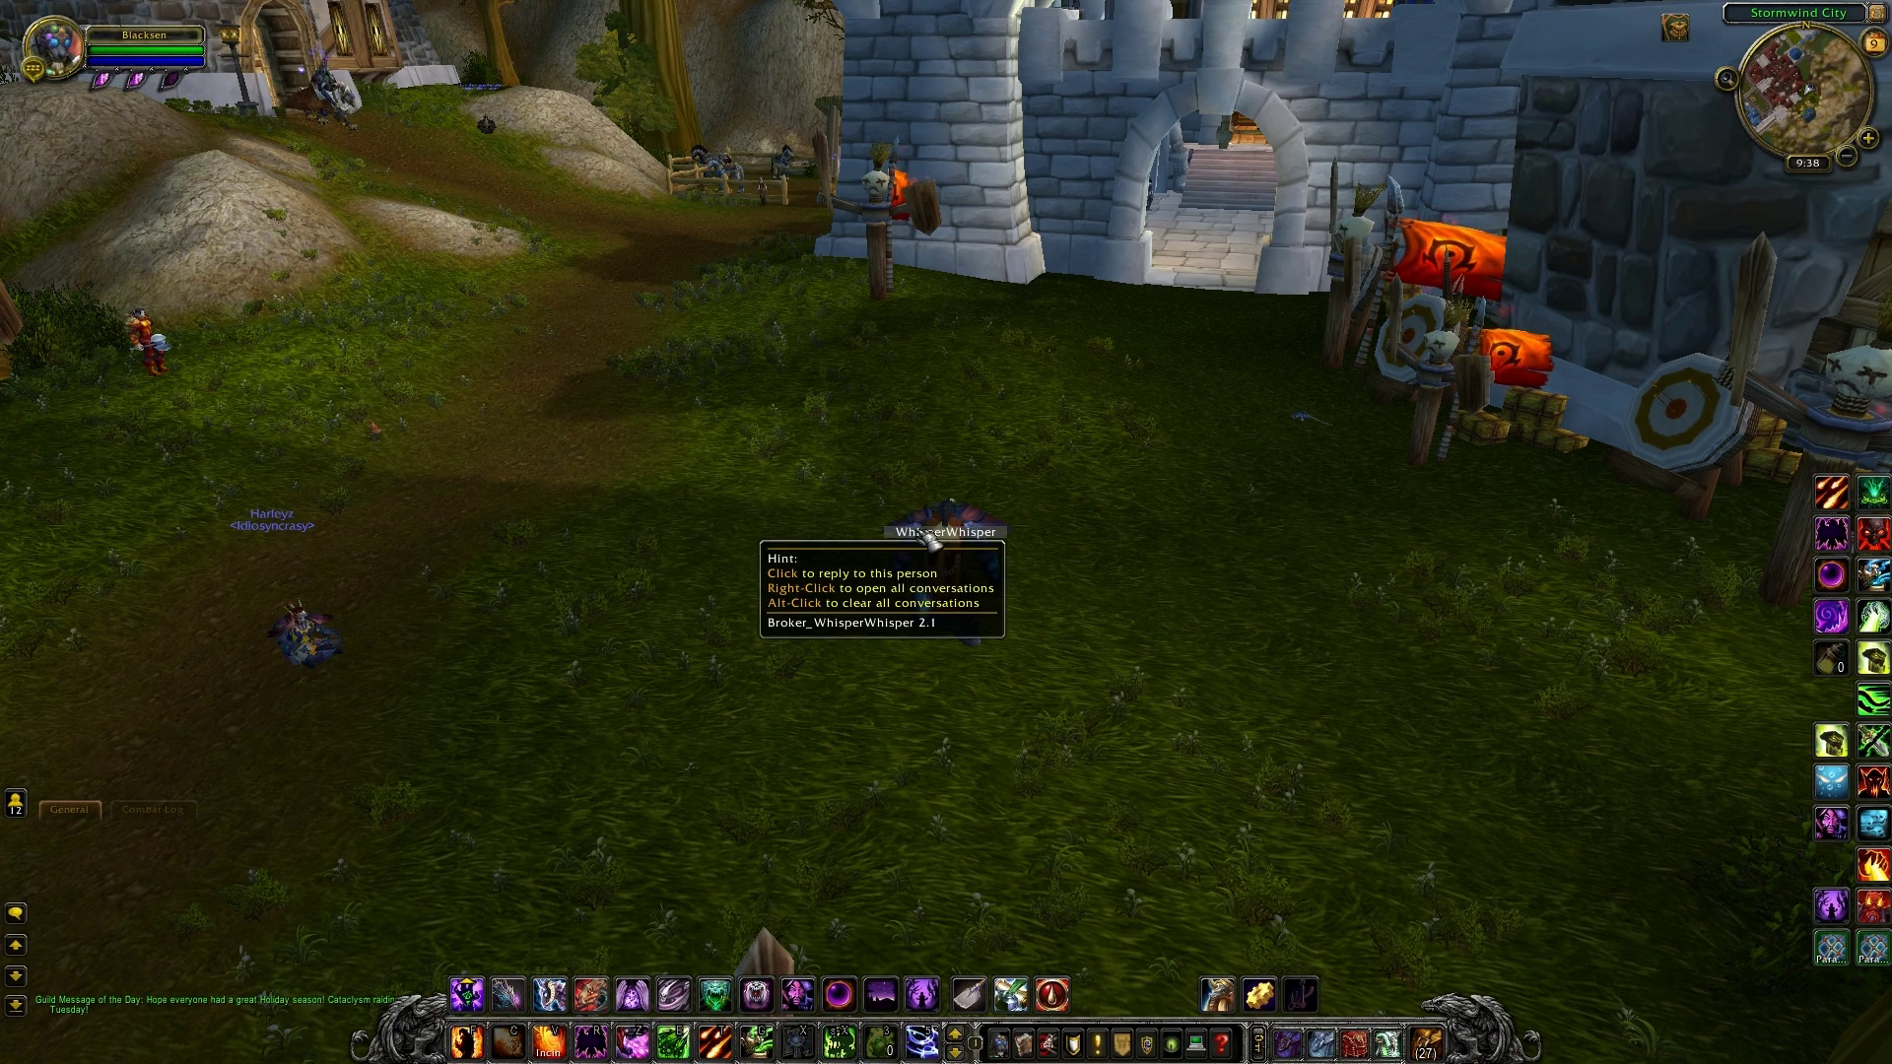
Step: Move the WhisperWhisper label beside the minimap at top right and lock it
drag(941, 542, 1530, 148)
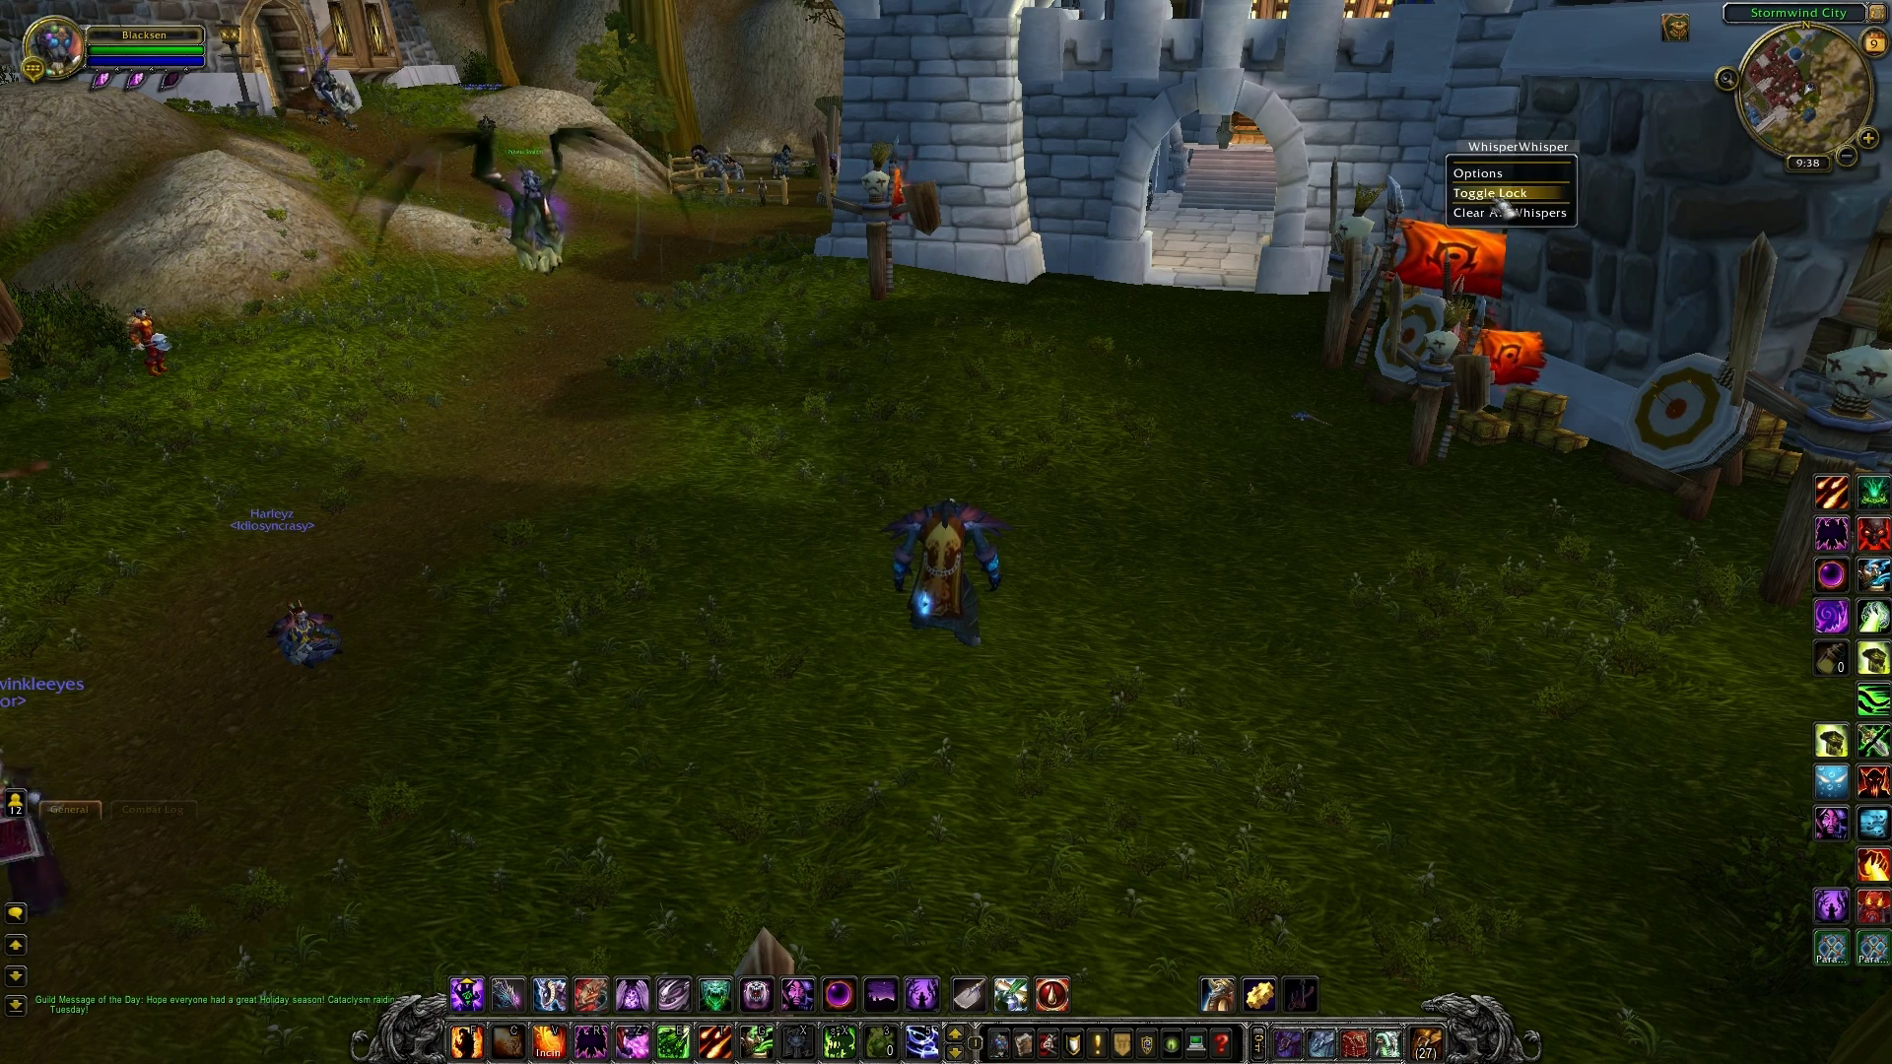
click(1498, 194)
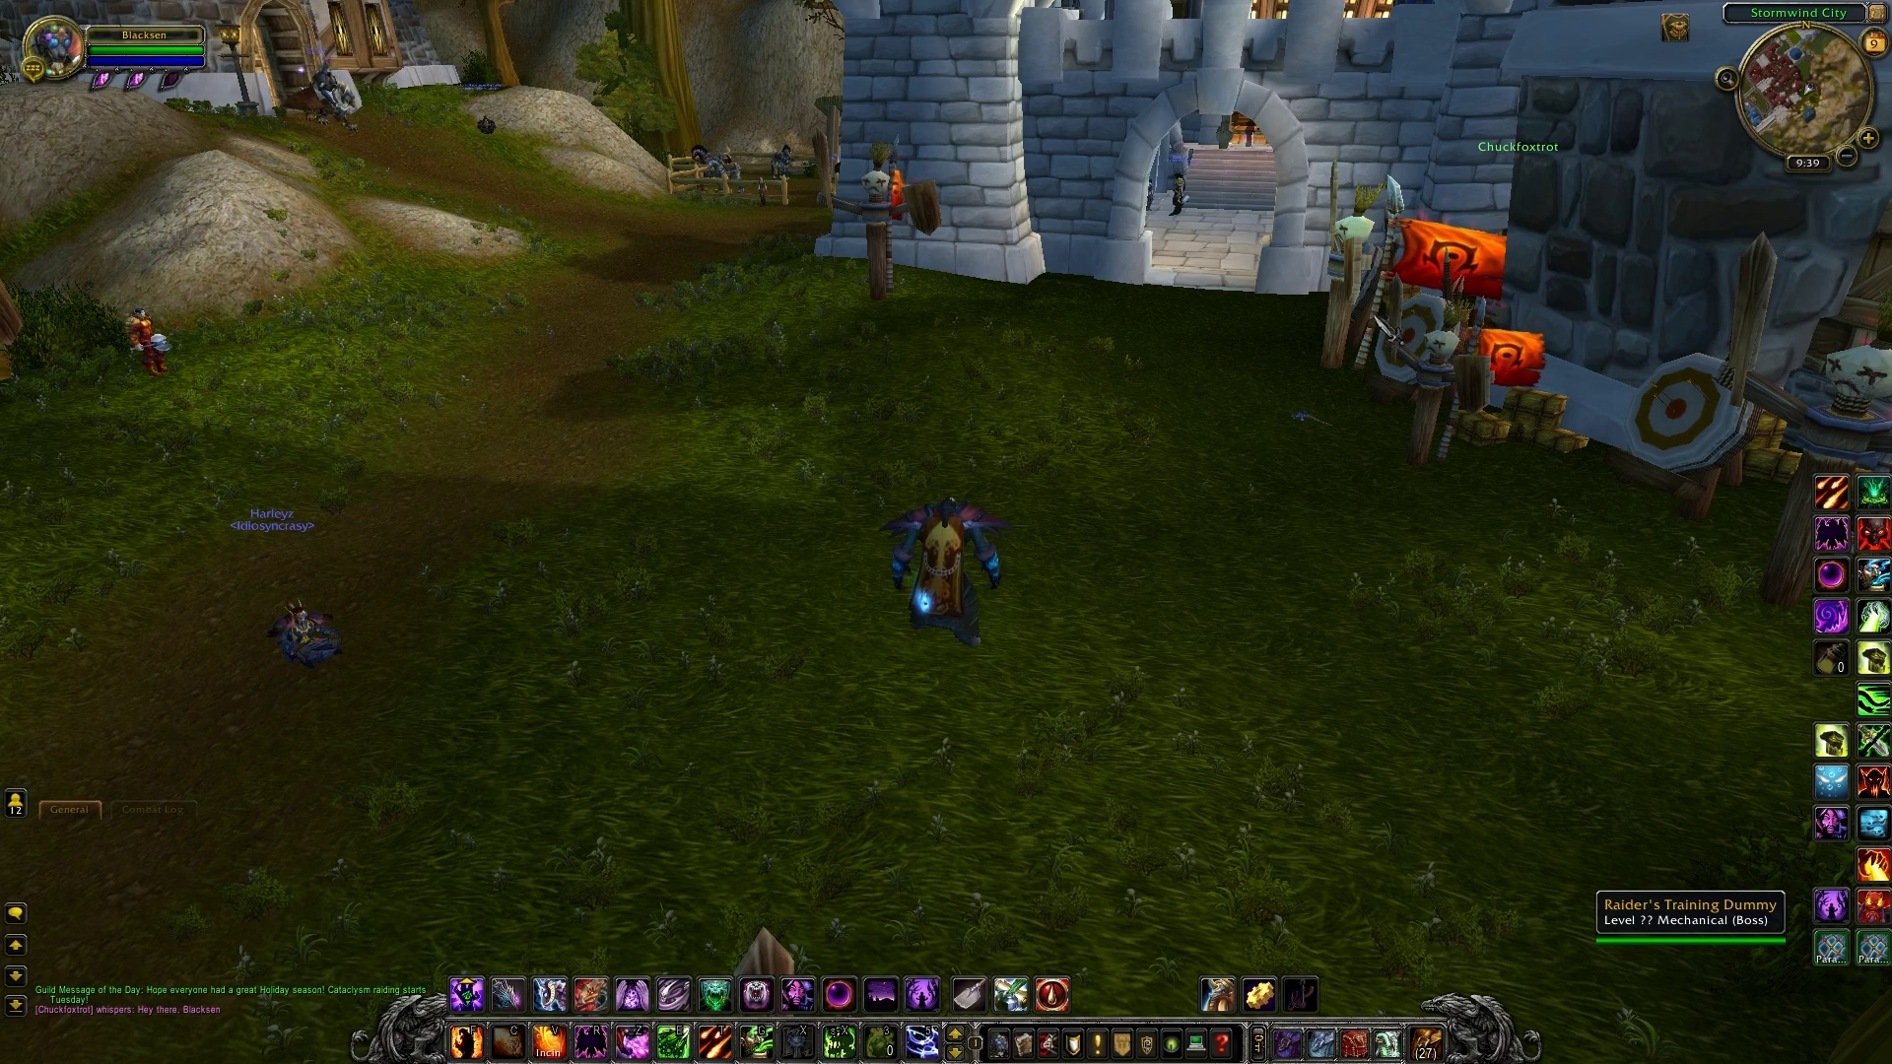
Step: Whisper back a greeting, 'I'm doing great', and 'and oh yeah, I saw the Seahawks'
click(1543, 154)
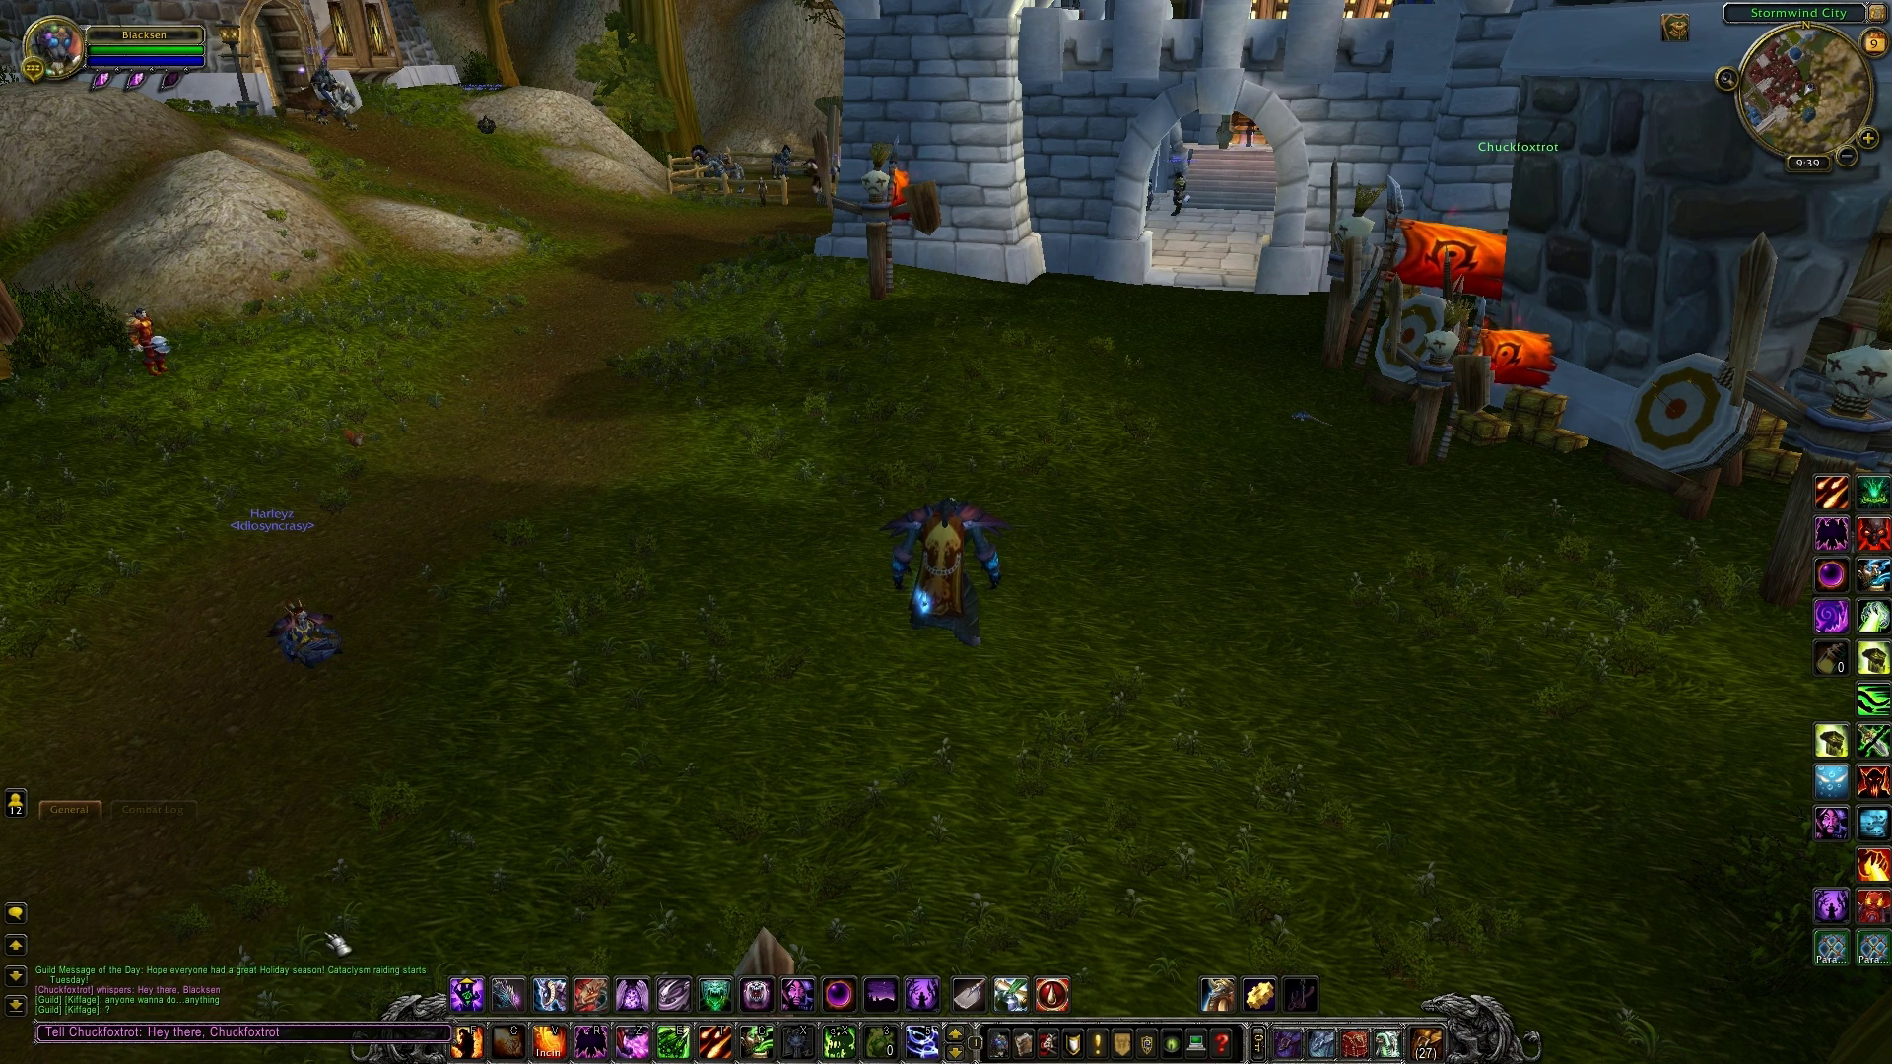
key(Return)
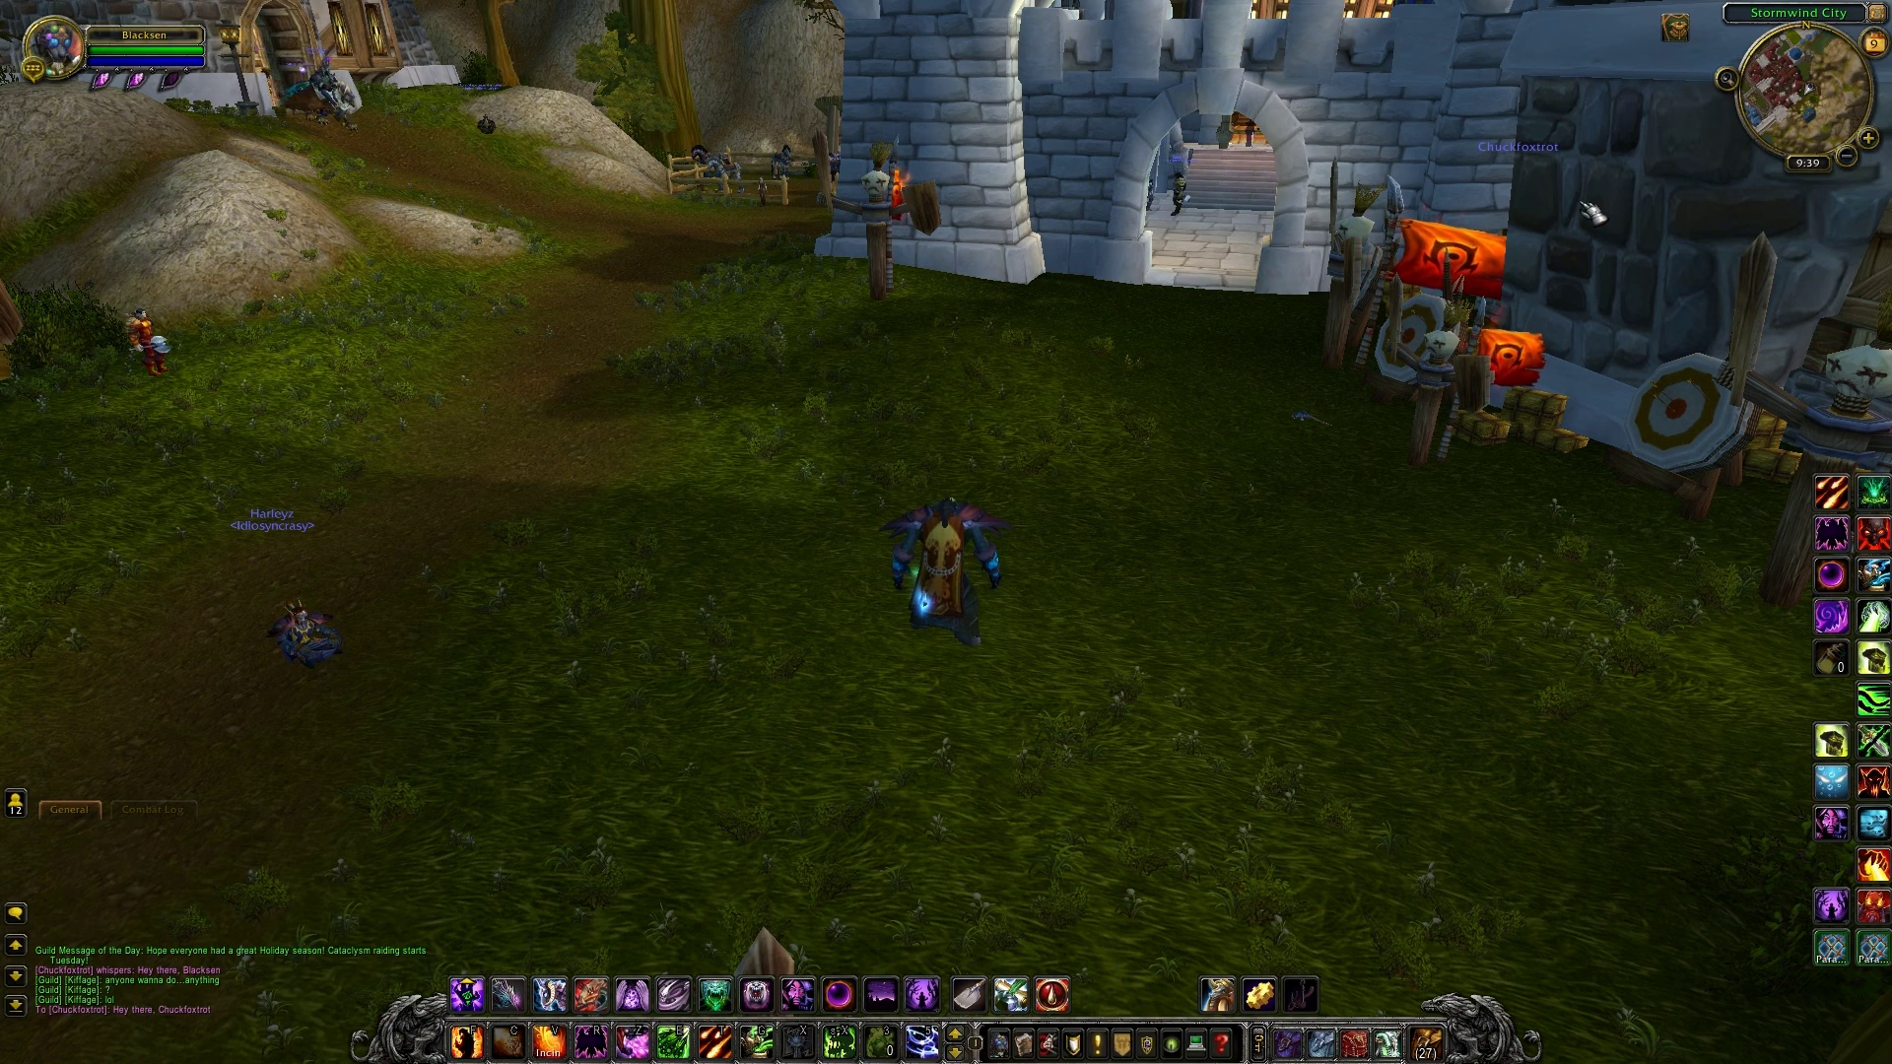
mouse_move(1525, 154)
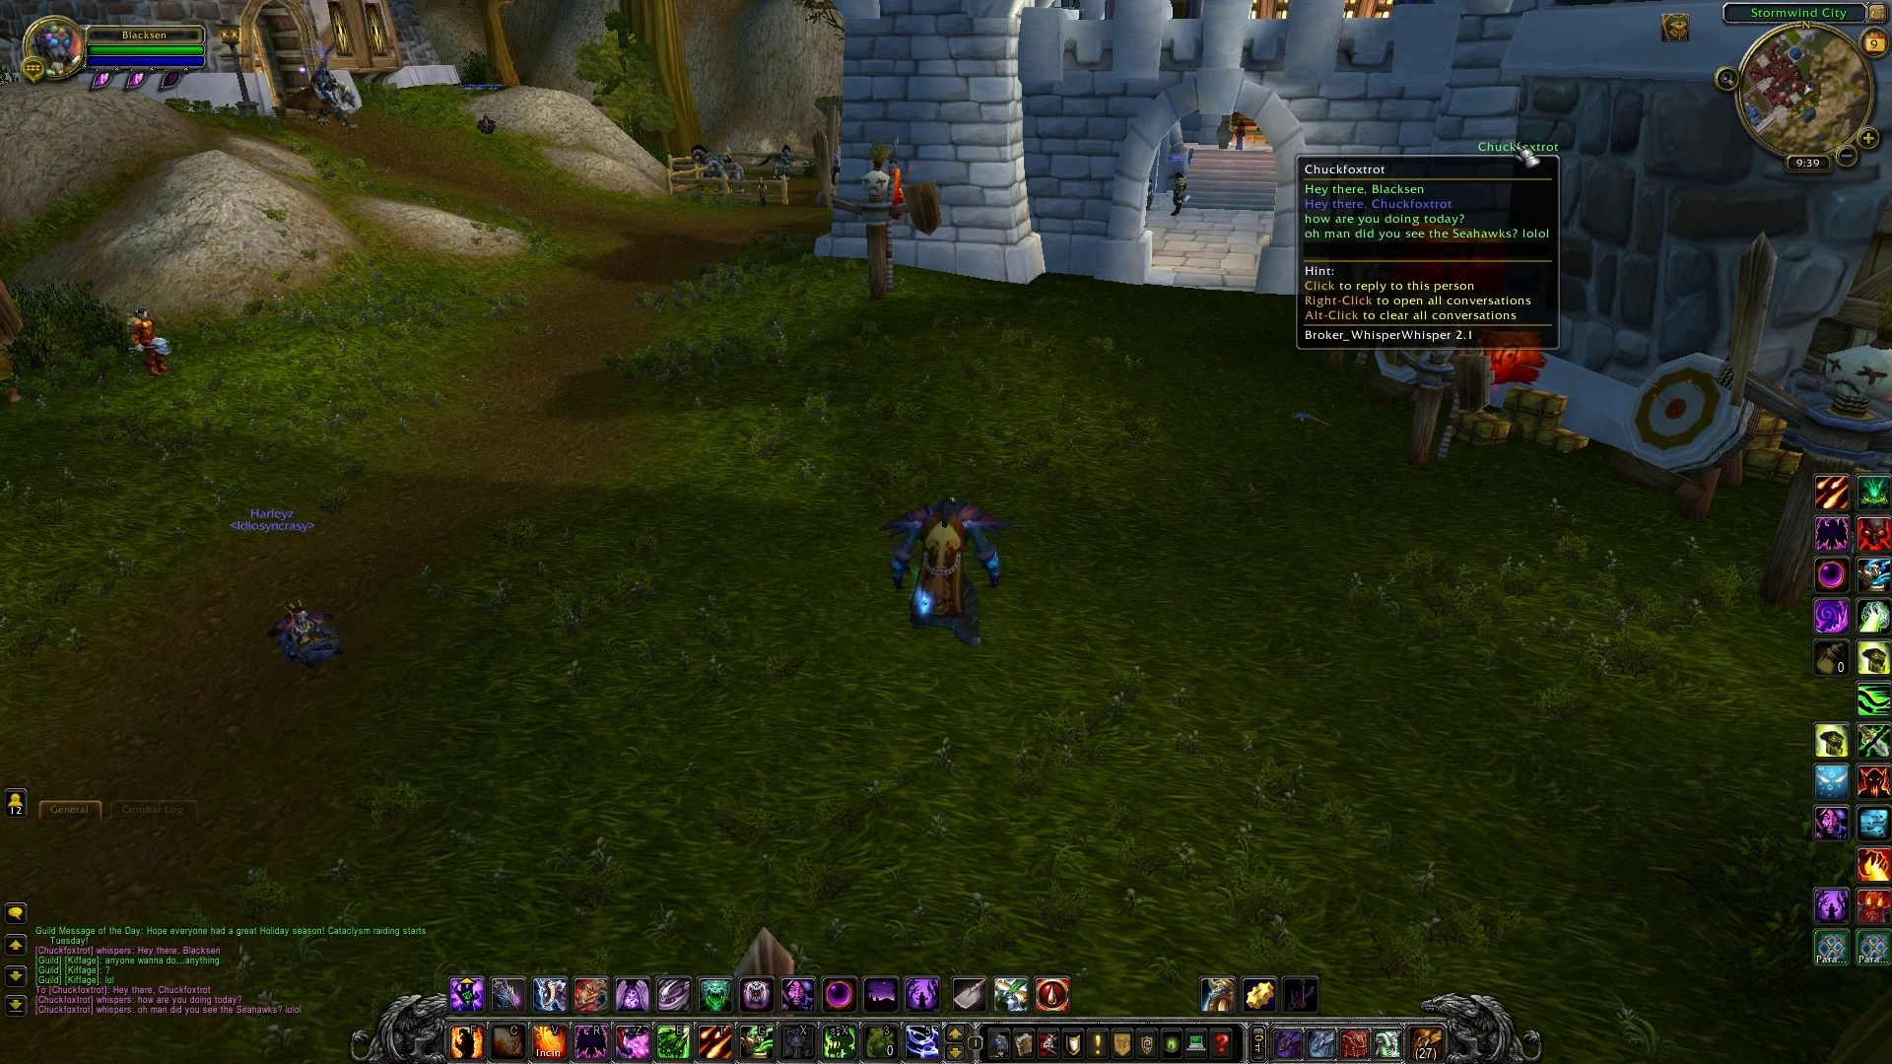
click(1523, 149)
text(I'm doing great)
key(Return)
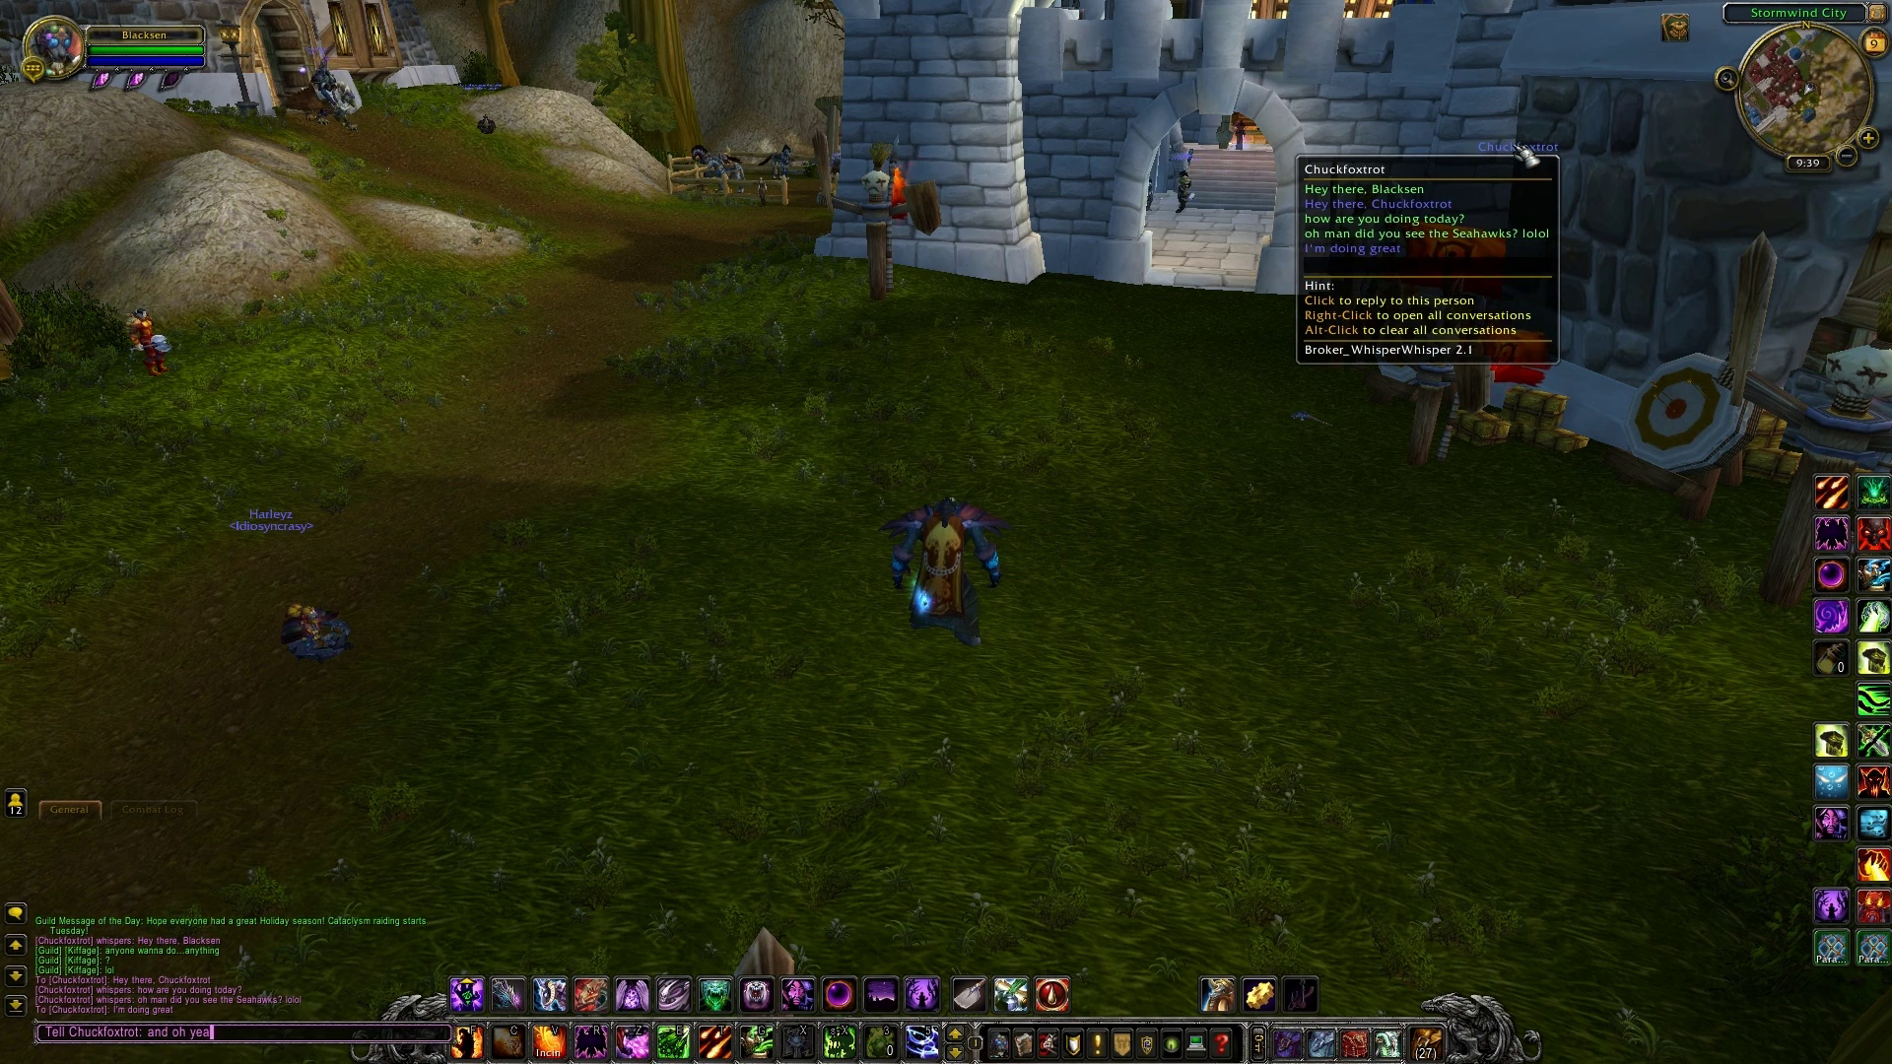
text(and oh yeah, I saw the Seahawks)
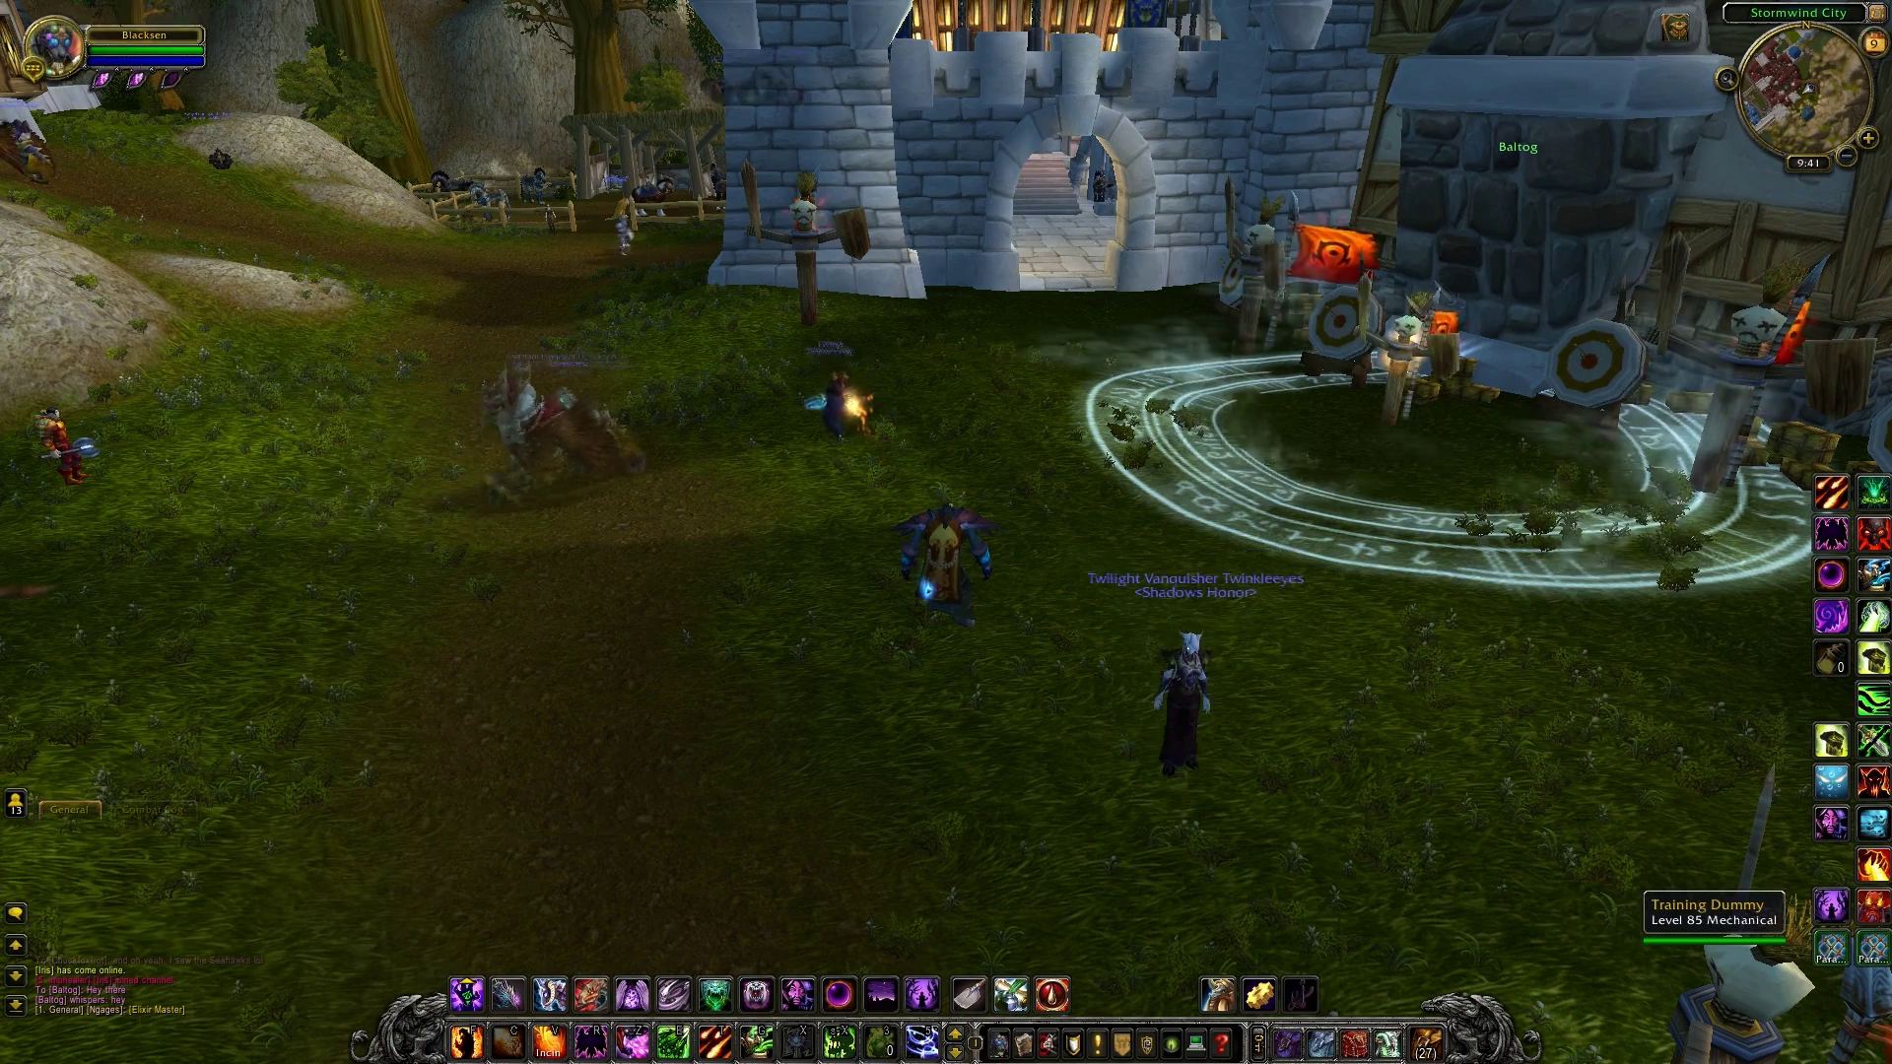
Step: Pick the earlier partner from the broker menu and whisper 'So what are you doing next weekend'
mouse_move(1528, 154)
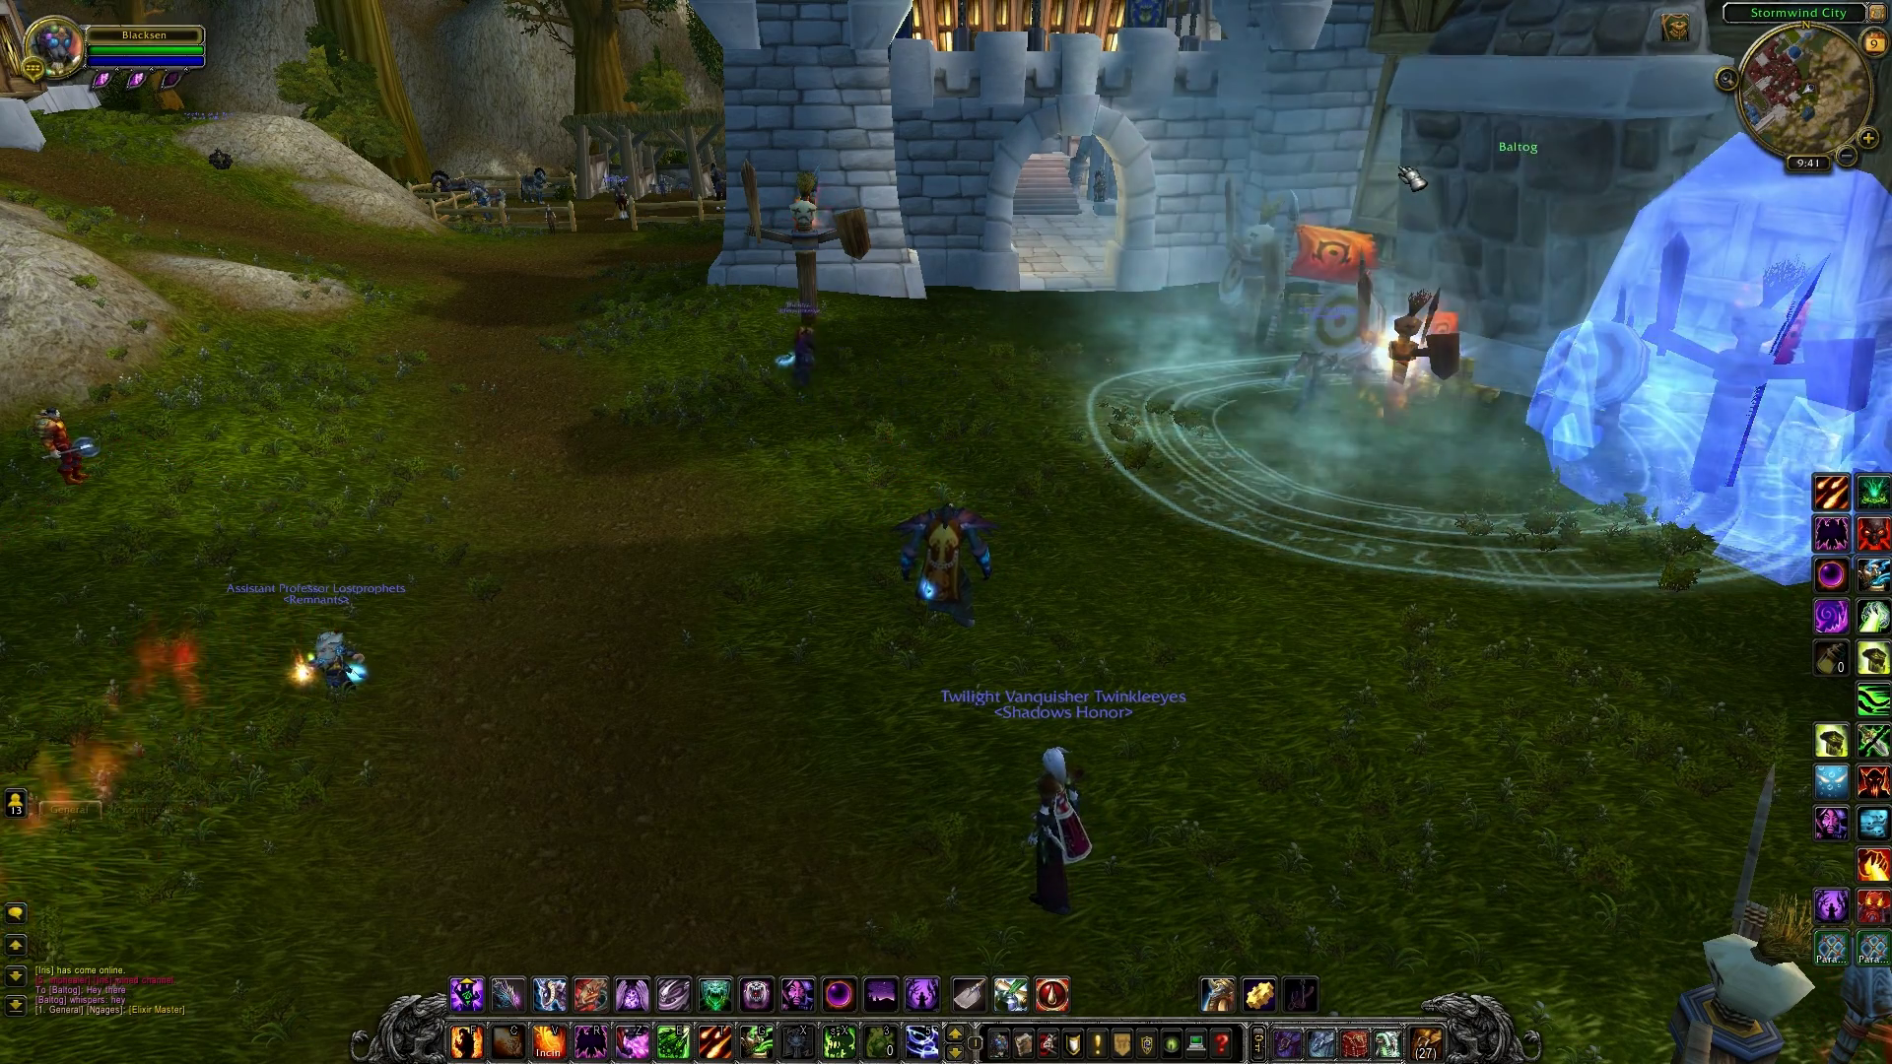
right_click(1527, 158)
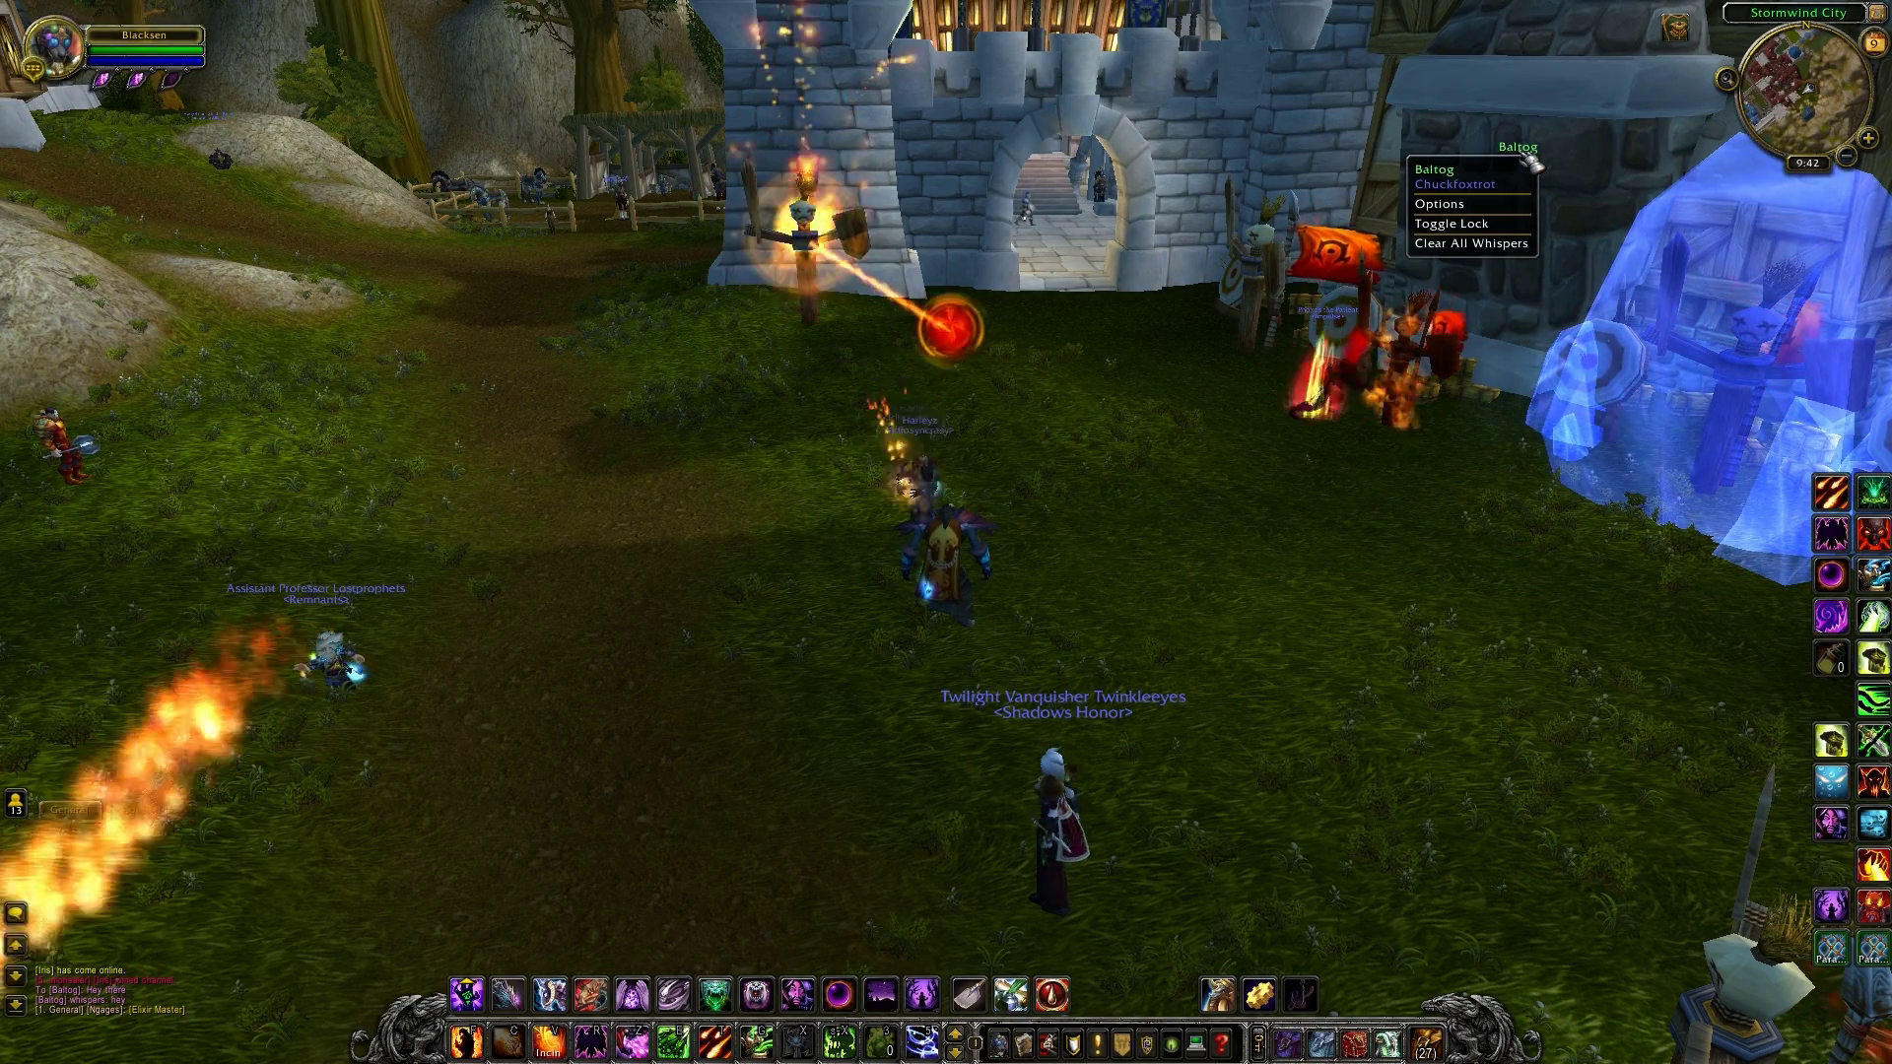
mouse_move(1503, 189)
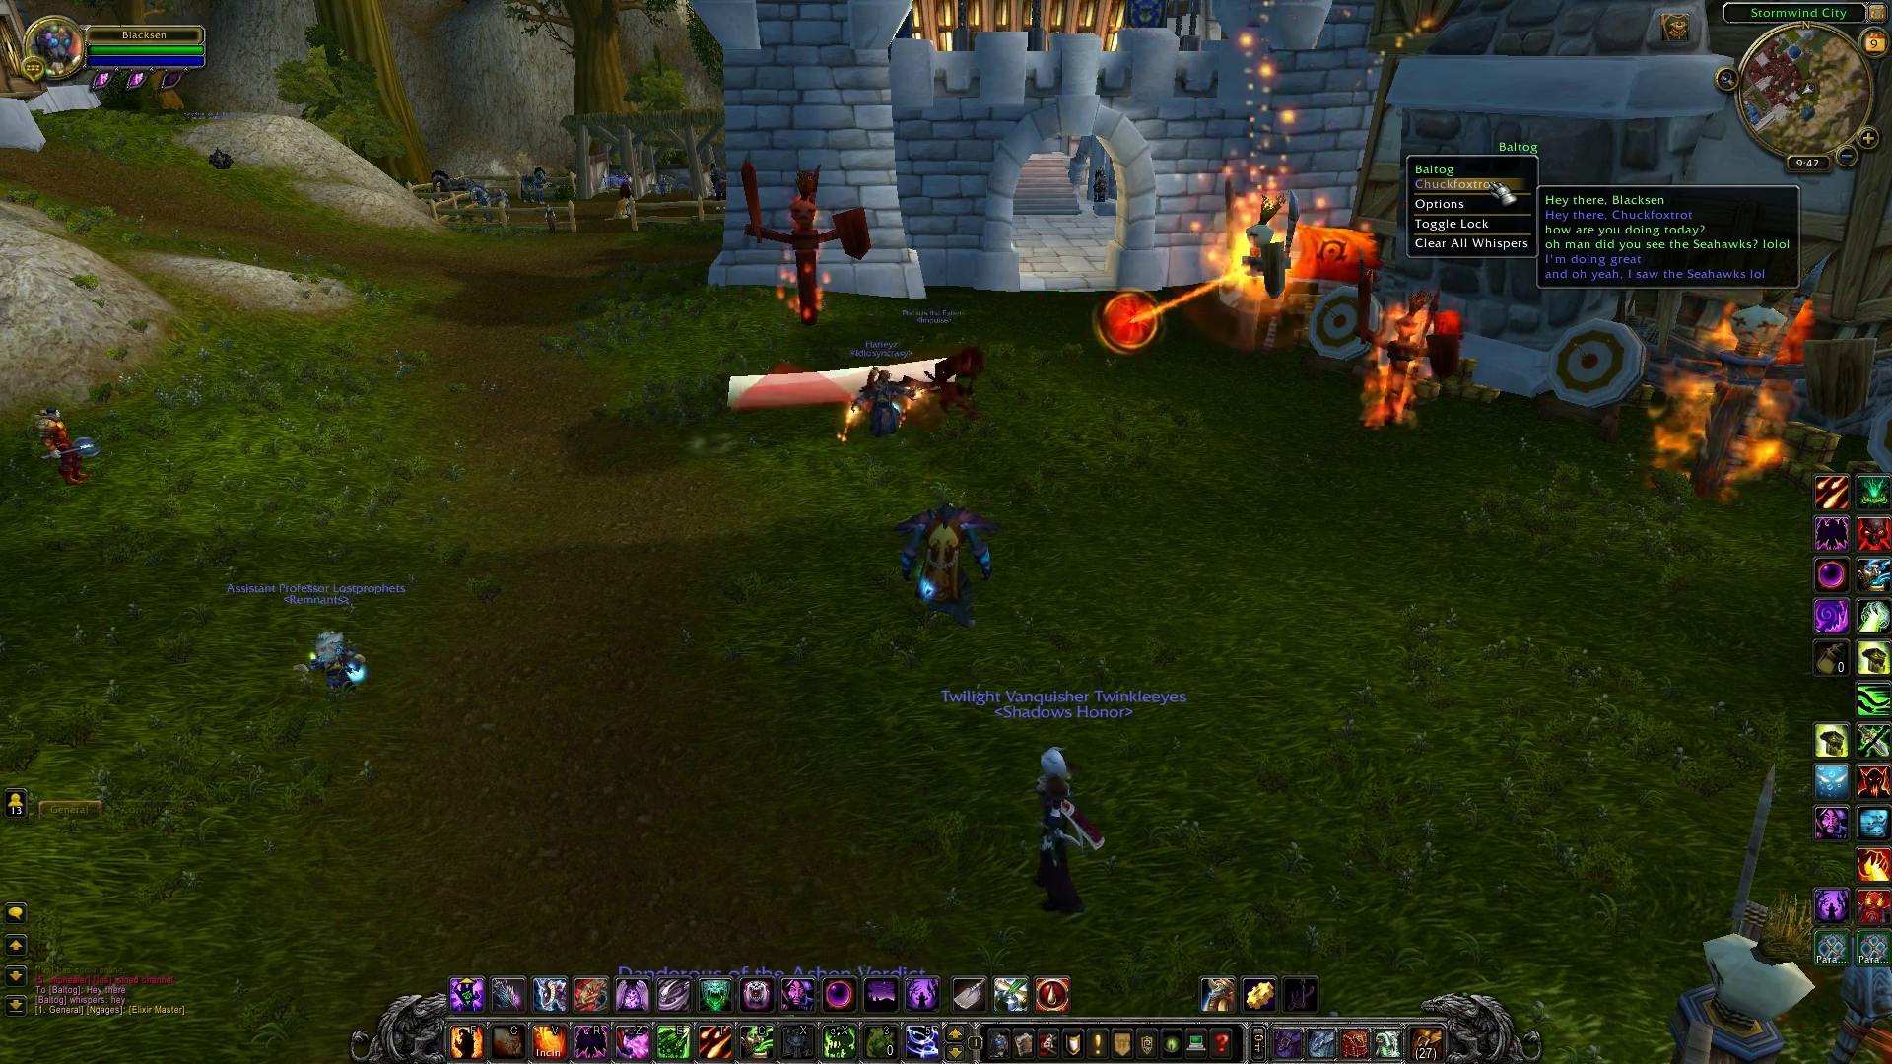
click(1503, 189)
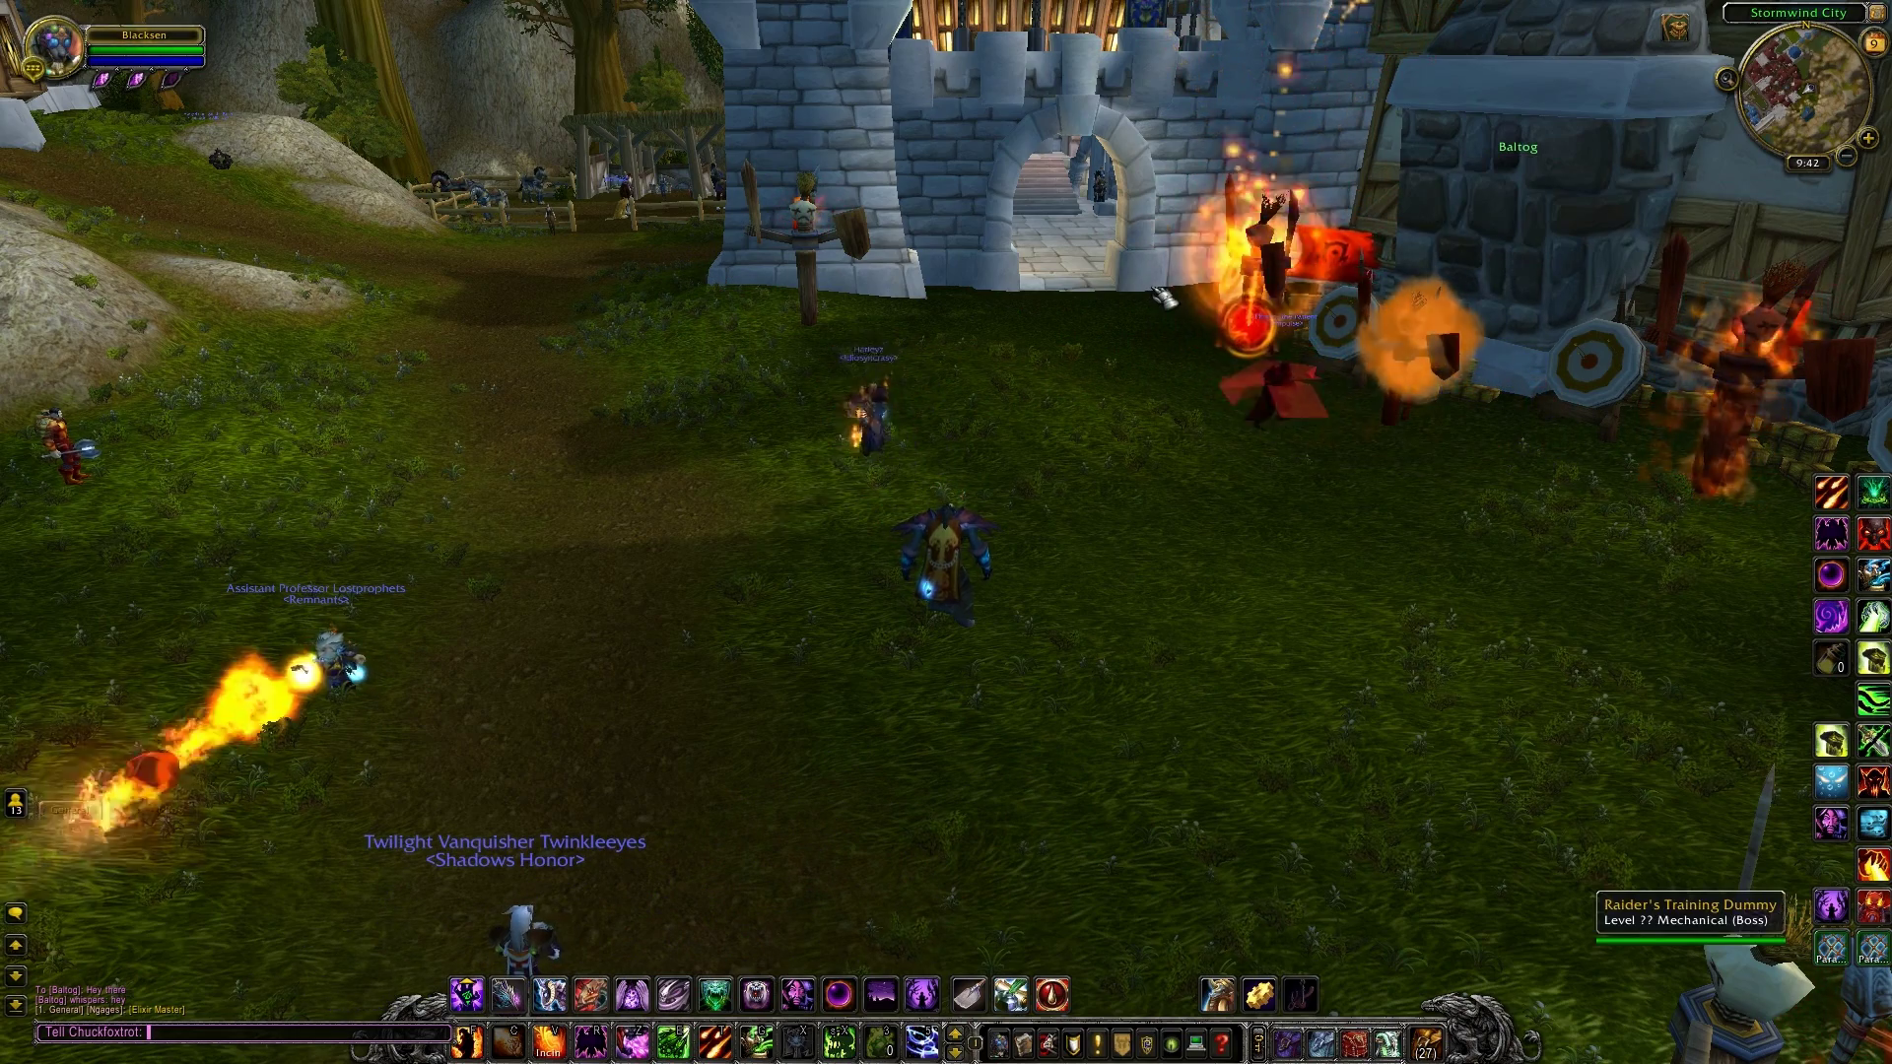
text(So w)
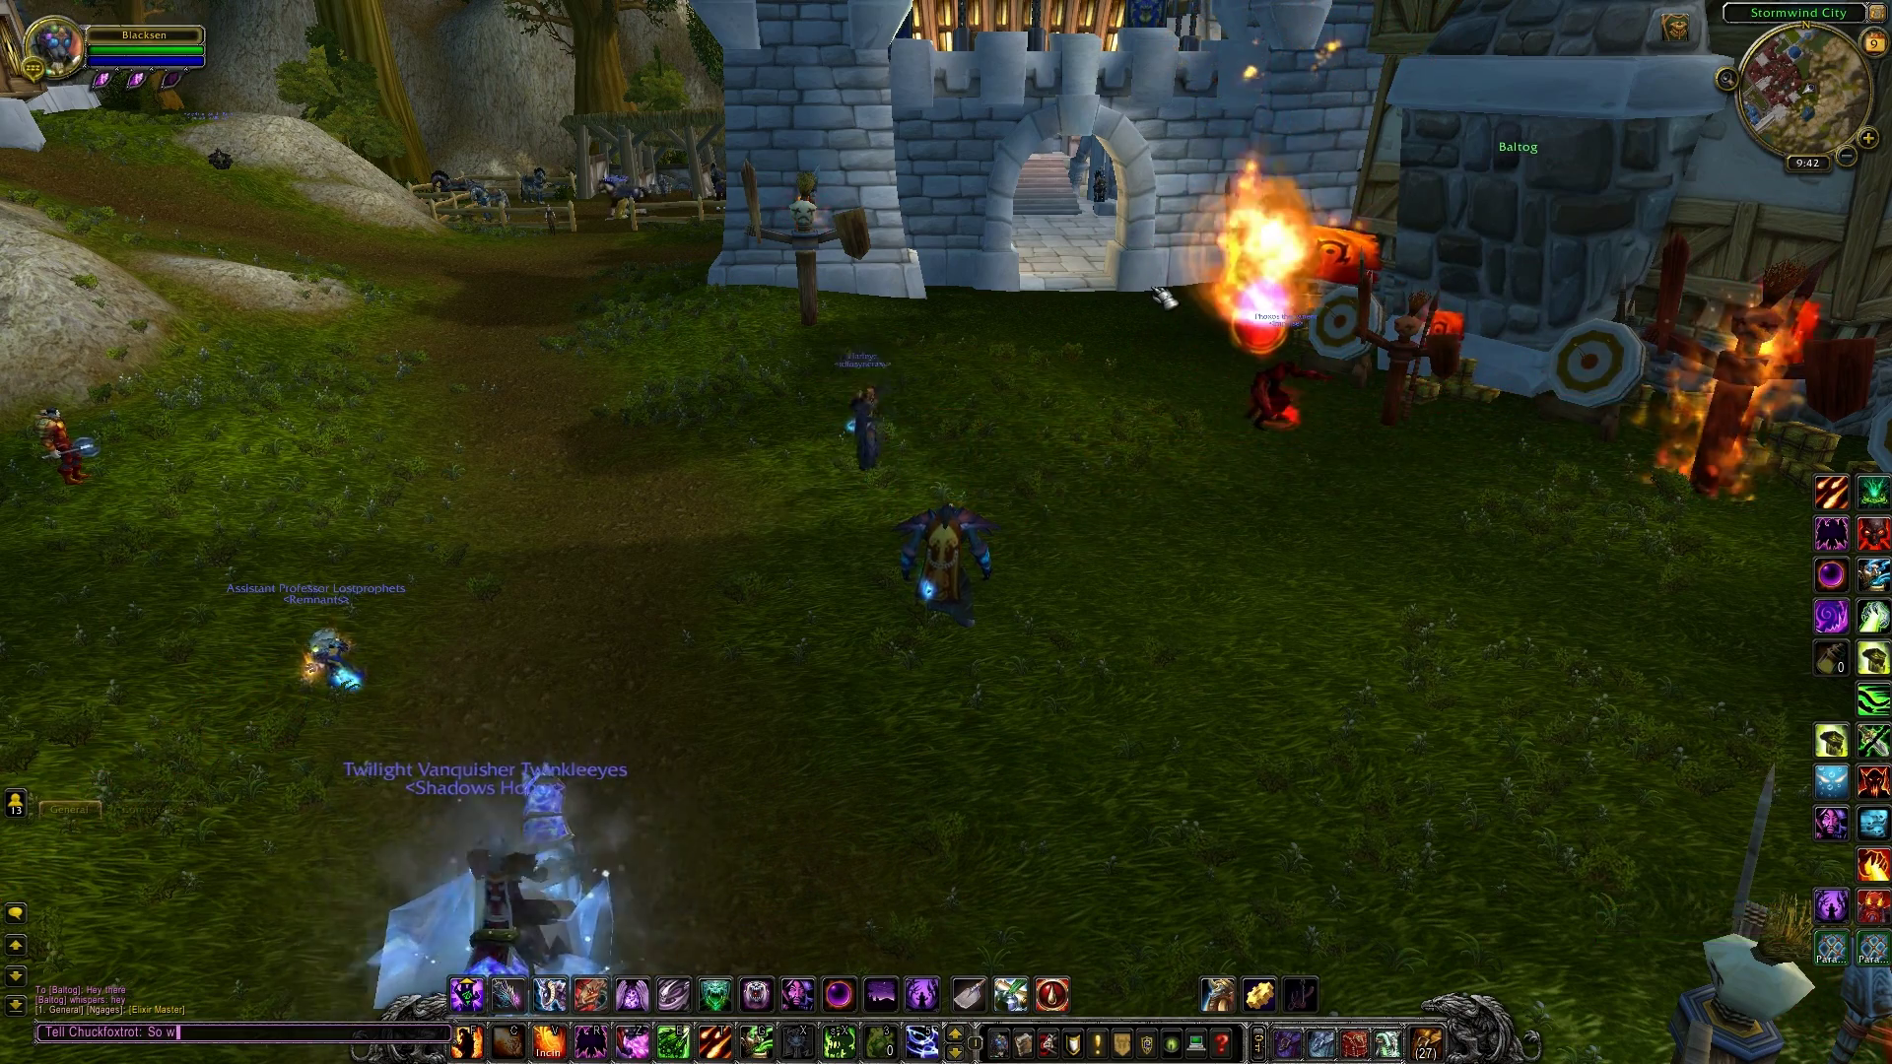
text(hat are you doing next weekend)
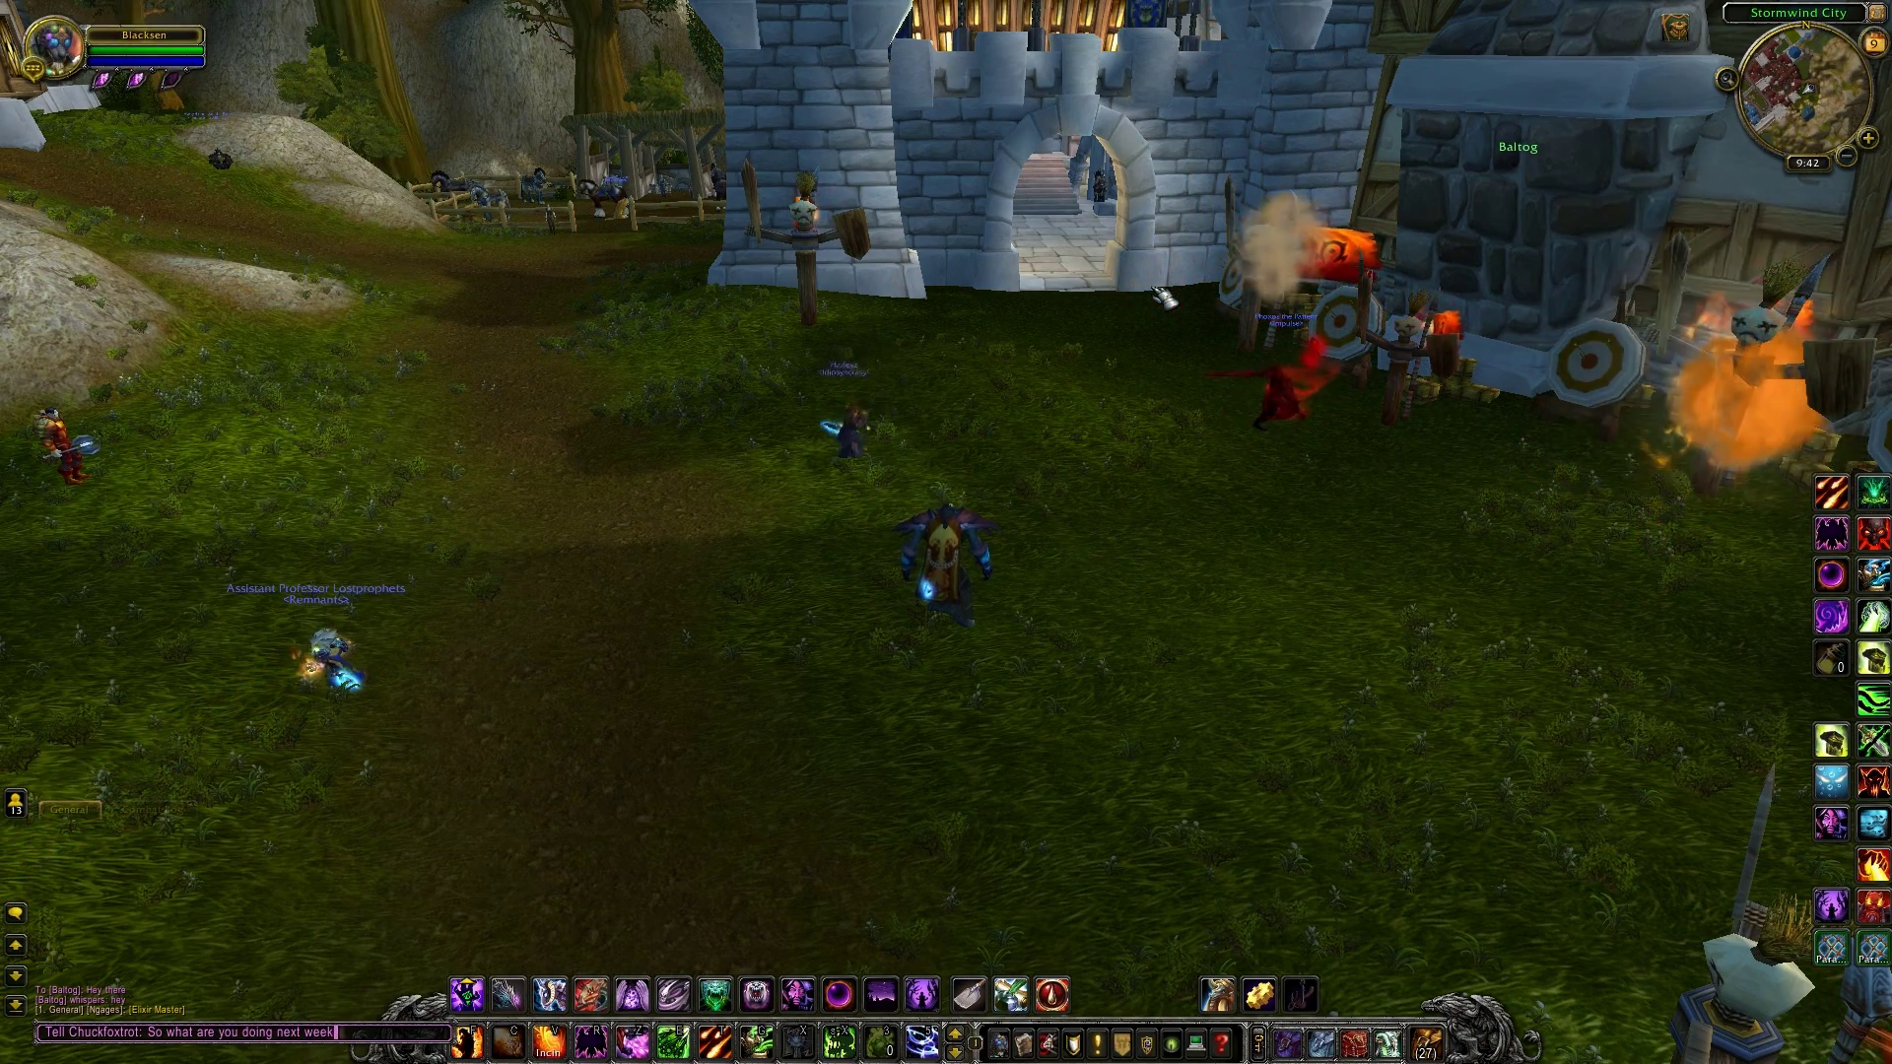
key(Return)
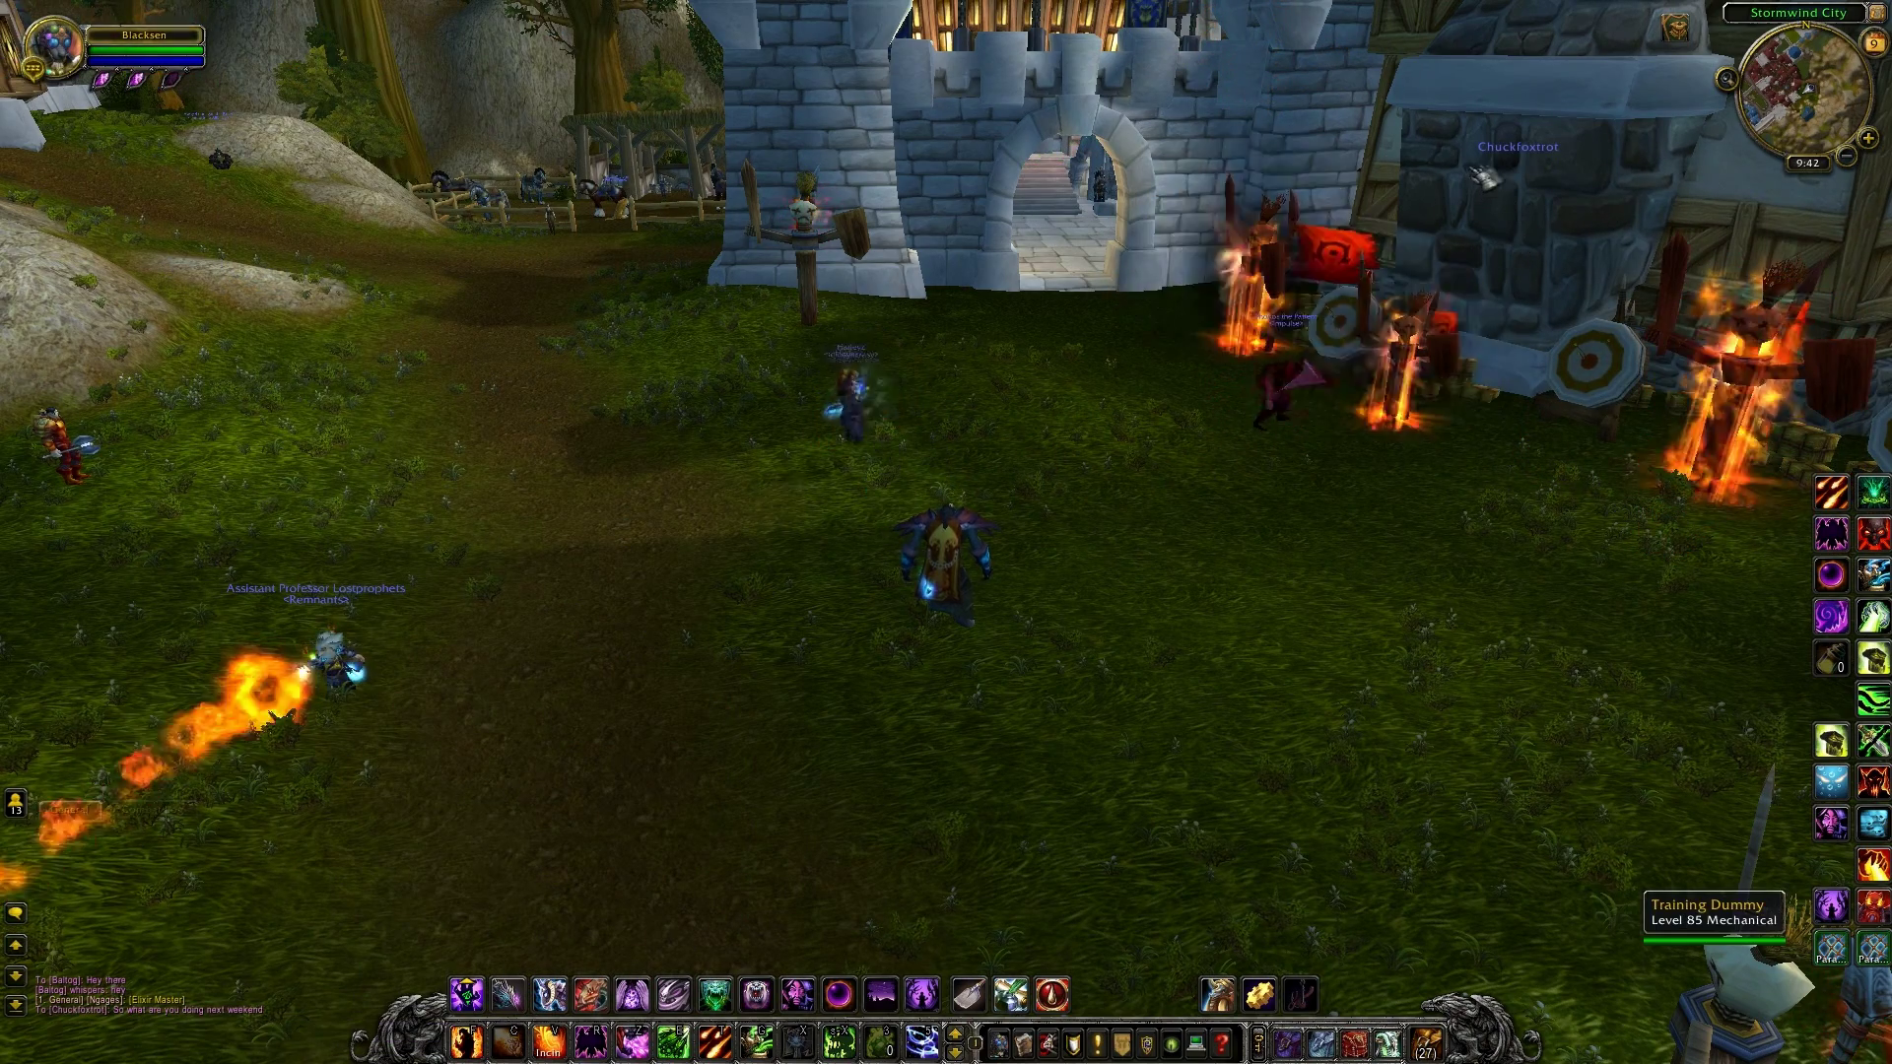
drag(1532, 172, 1552, 169)
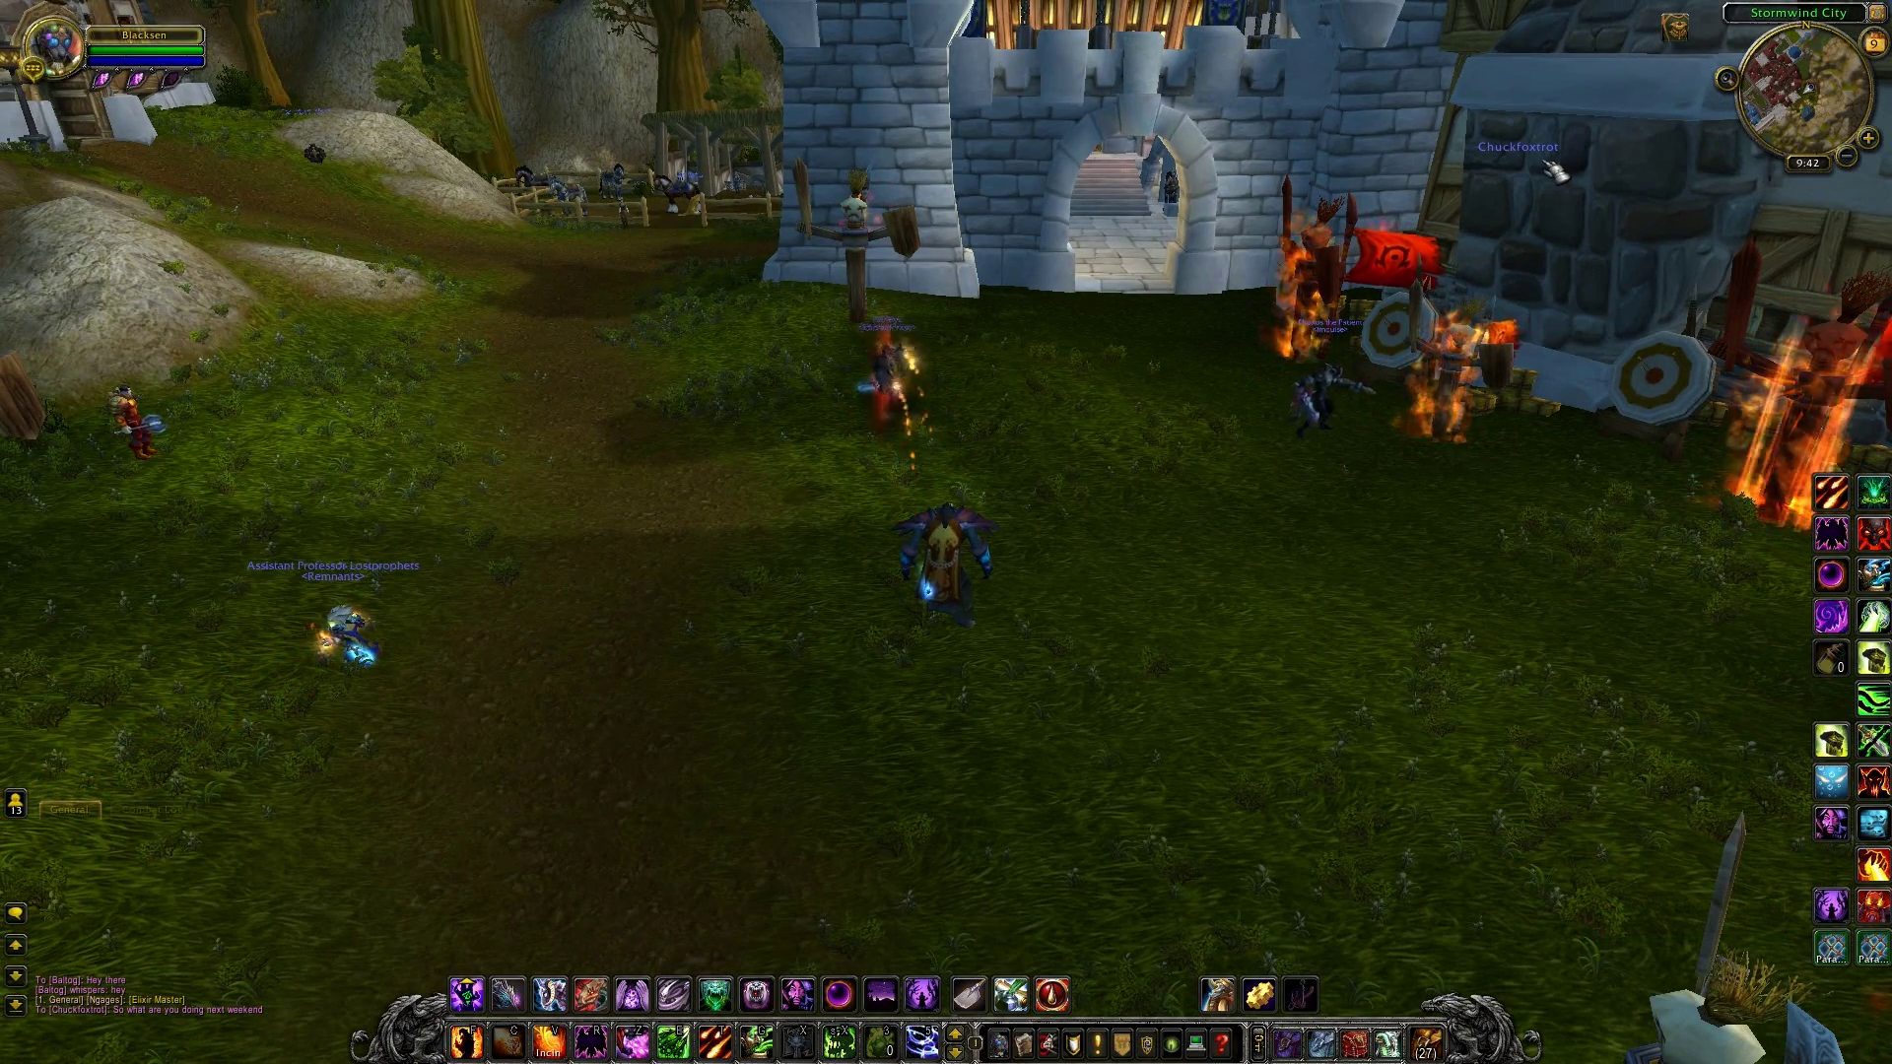
mouse_move(1533, 162)
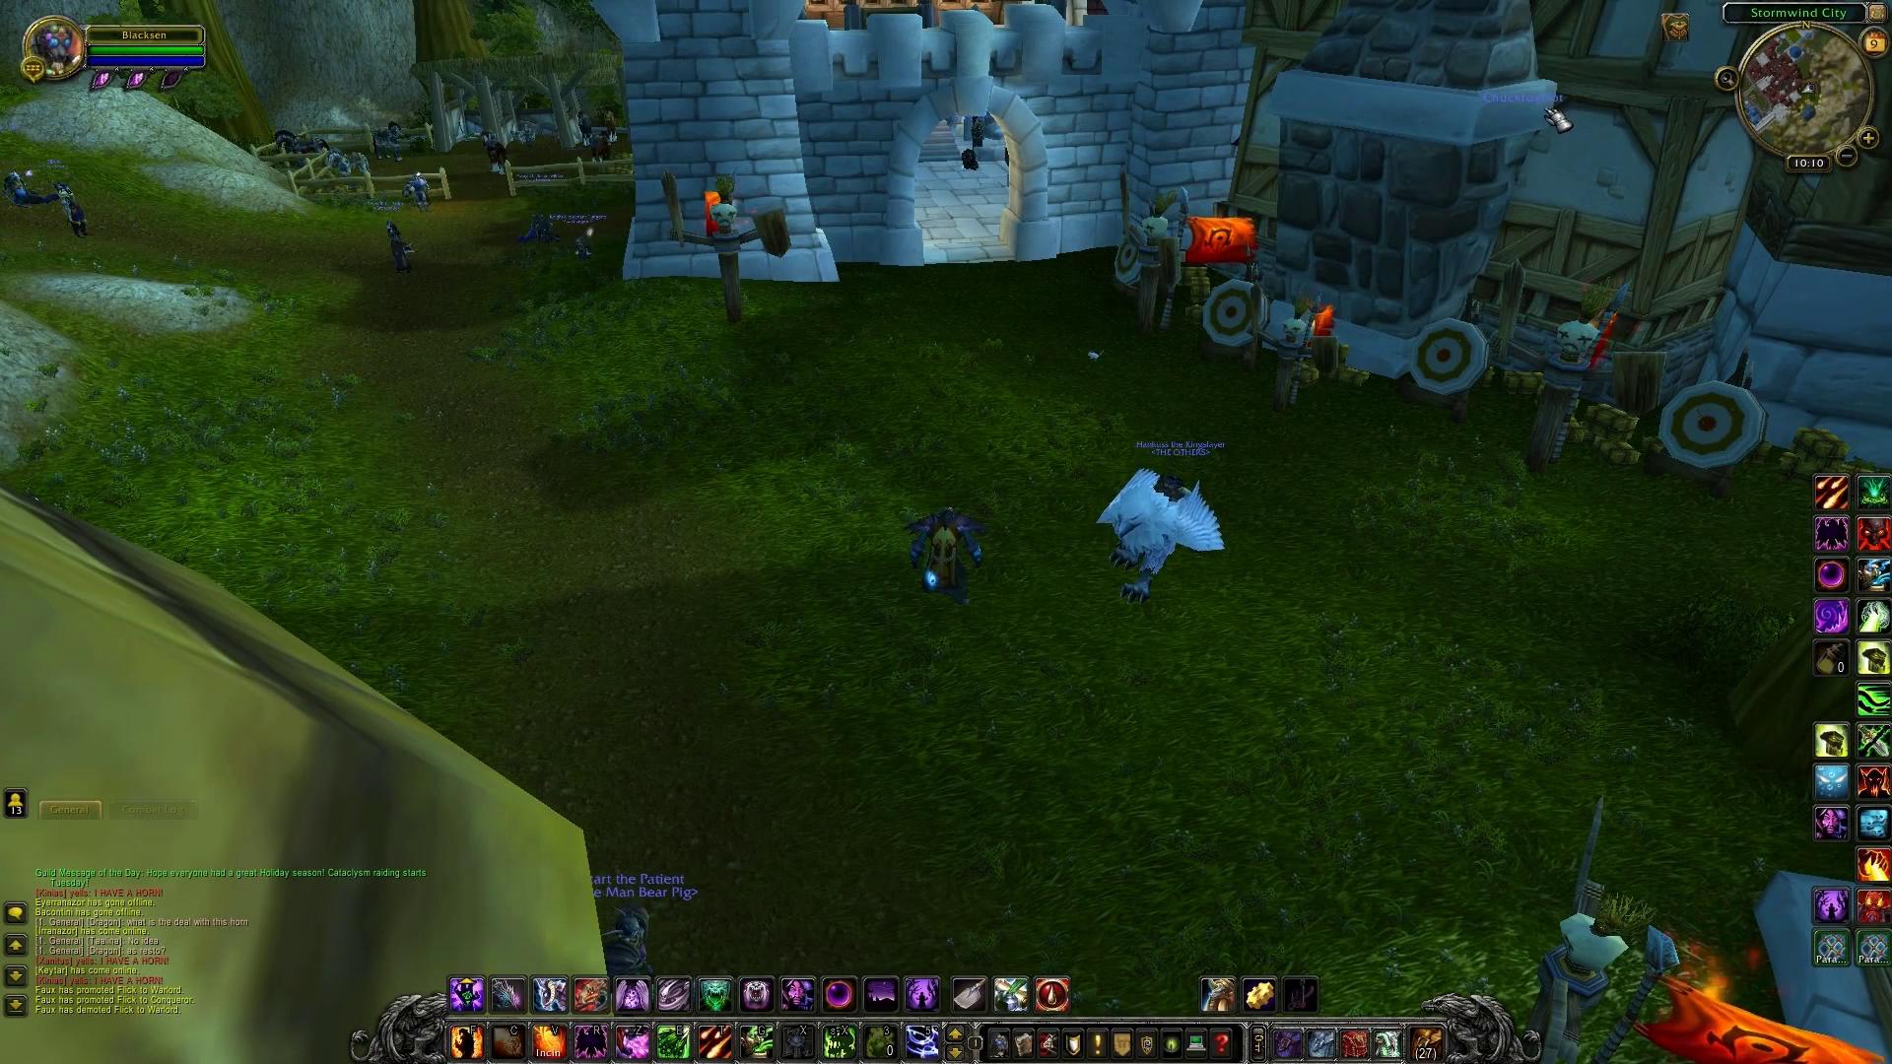
Step: Choose Options from the WhisperWhisper label's right-click menu to open its settings page
right_click(1535, 100)
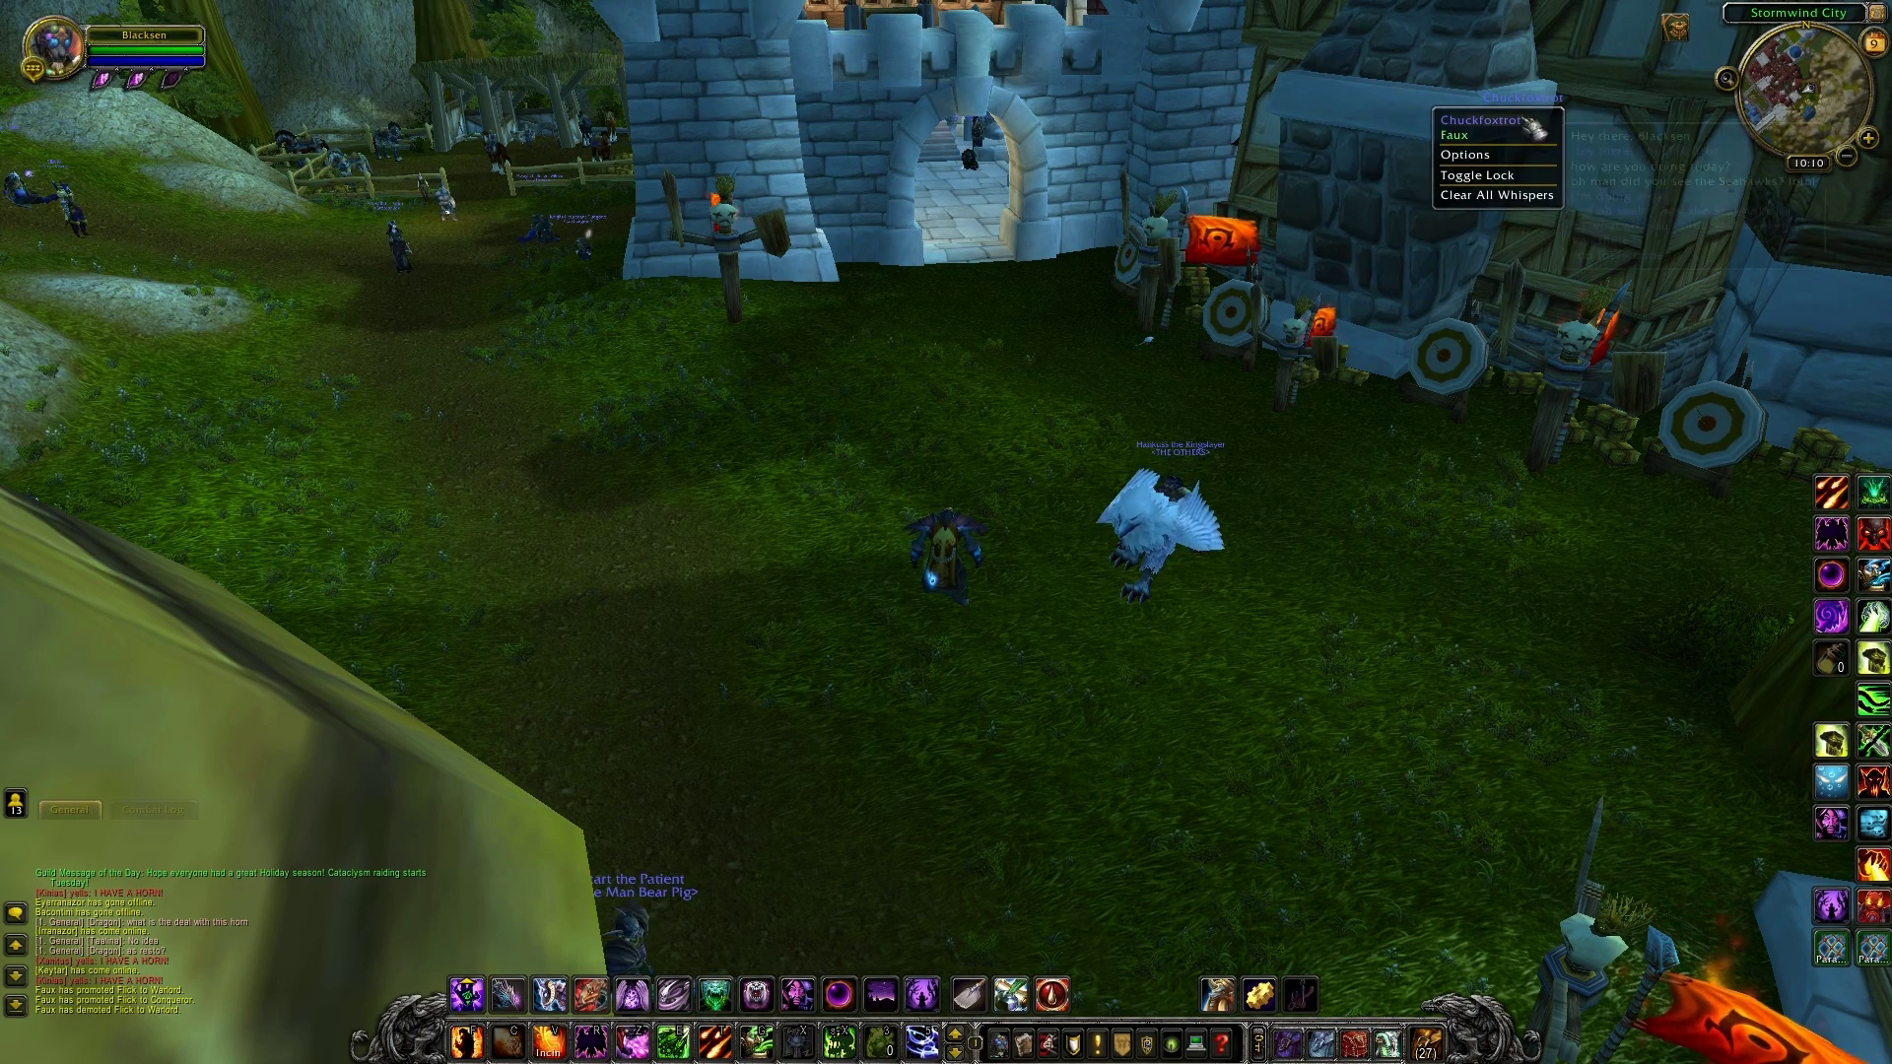
click(1469, 155)
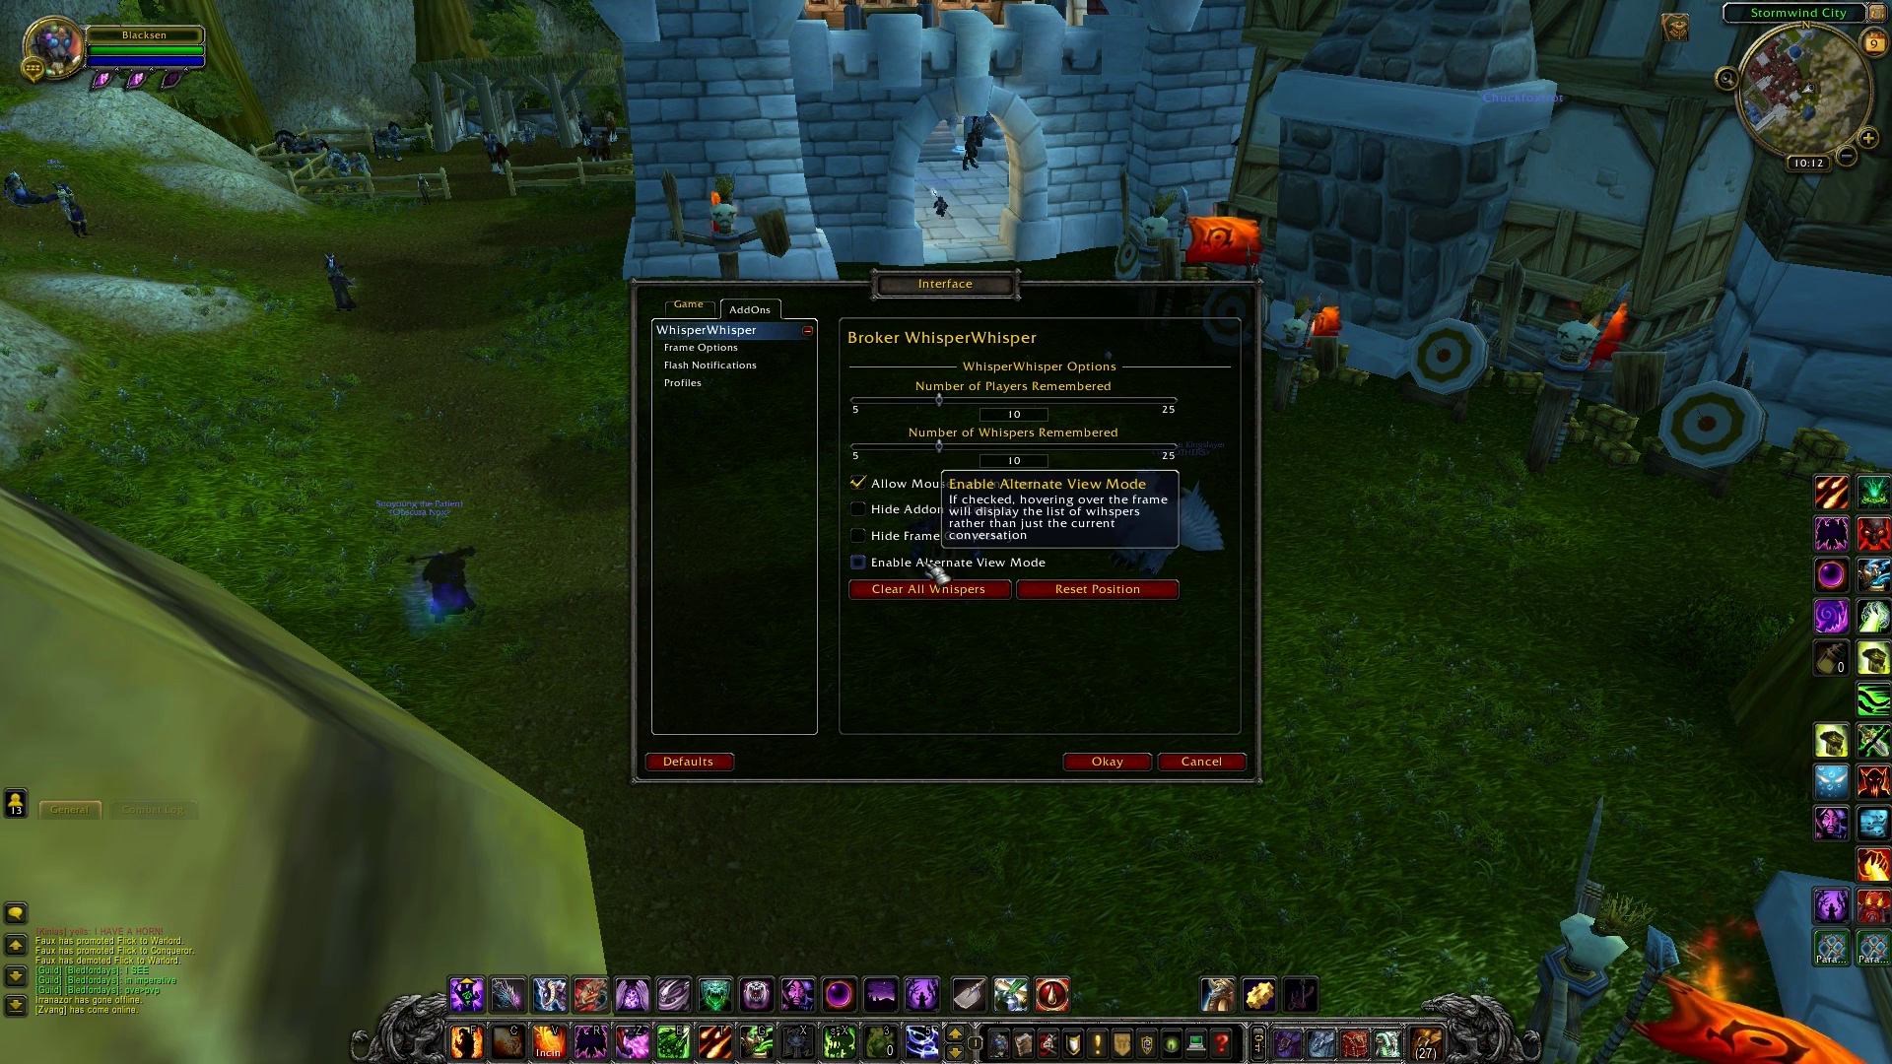
Step: In Frame Options, set the main frame font to Morpheus at size 24
click(754, 350)
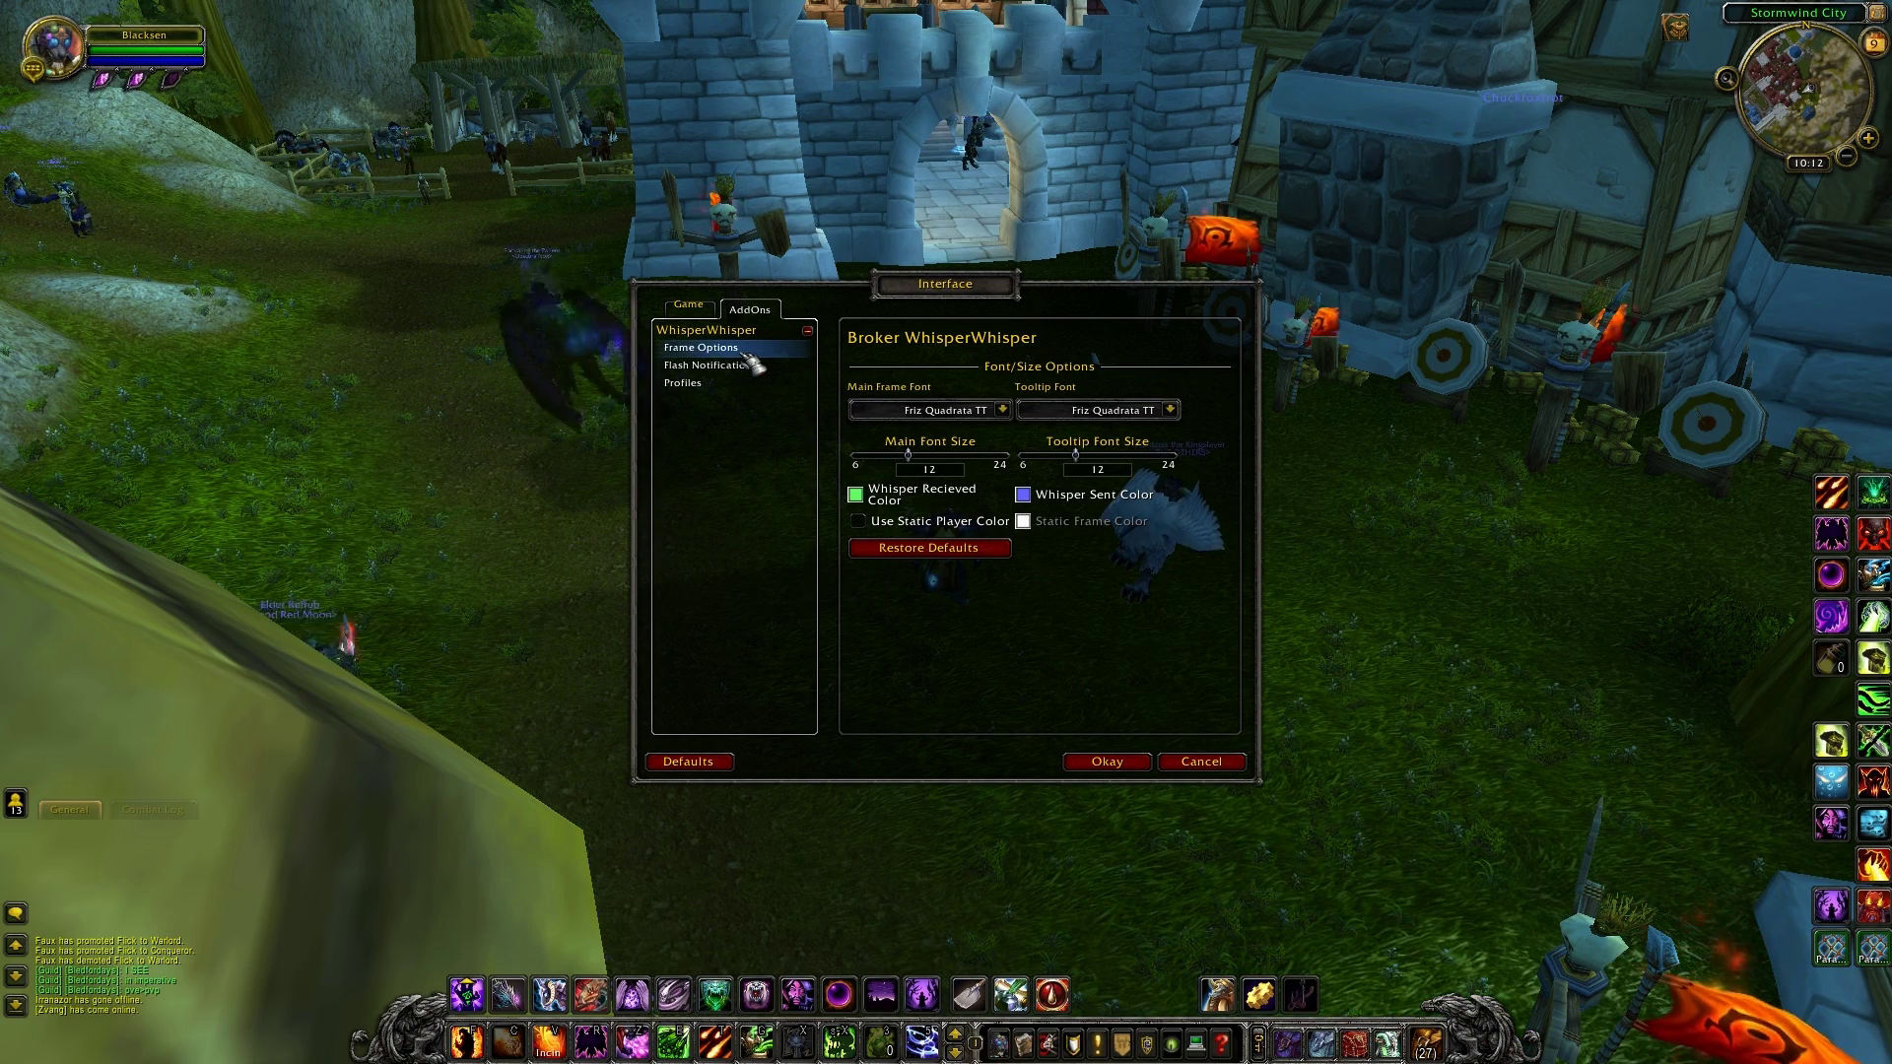
click(1003, 409)
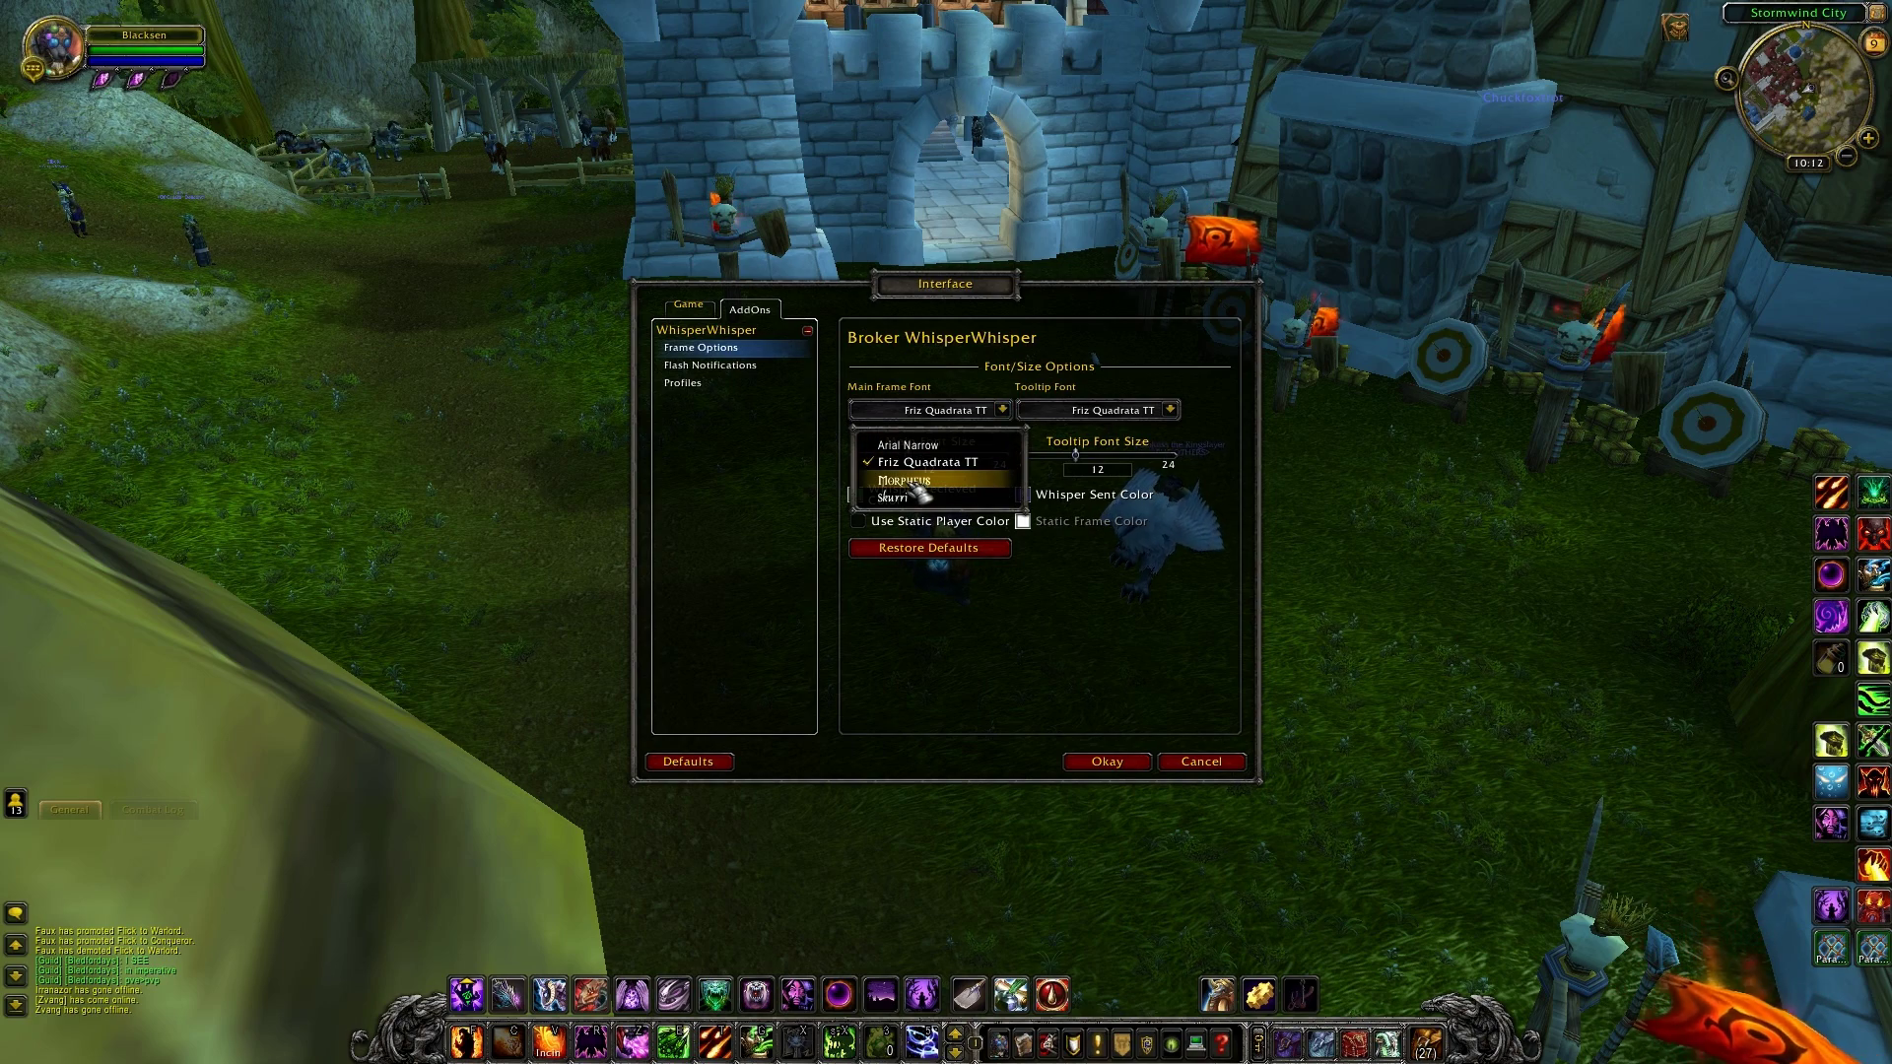
click(919, 481)
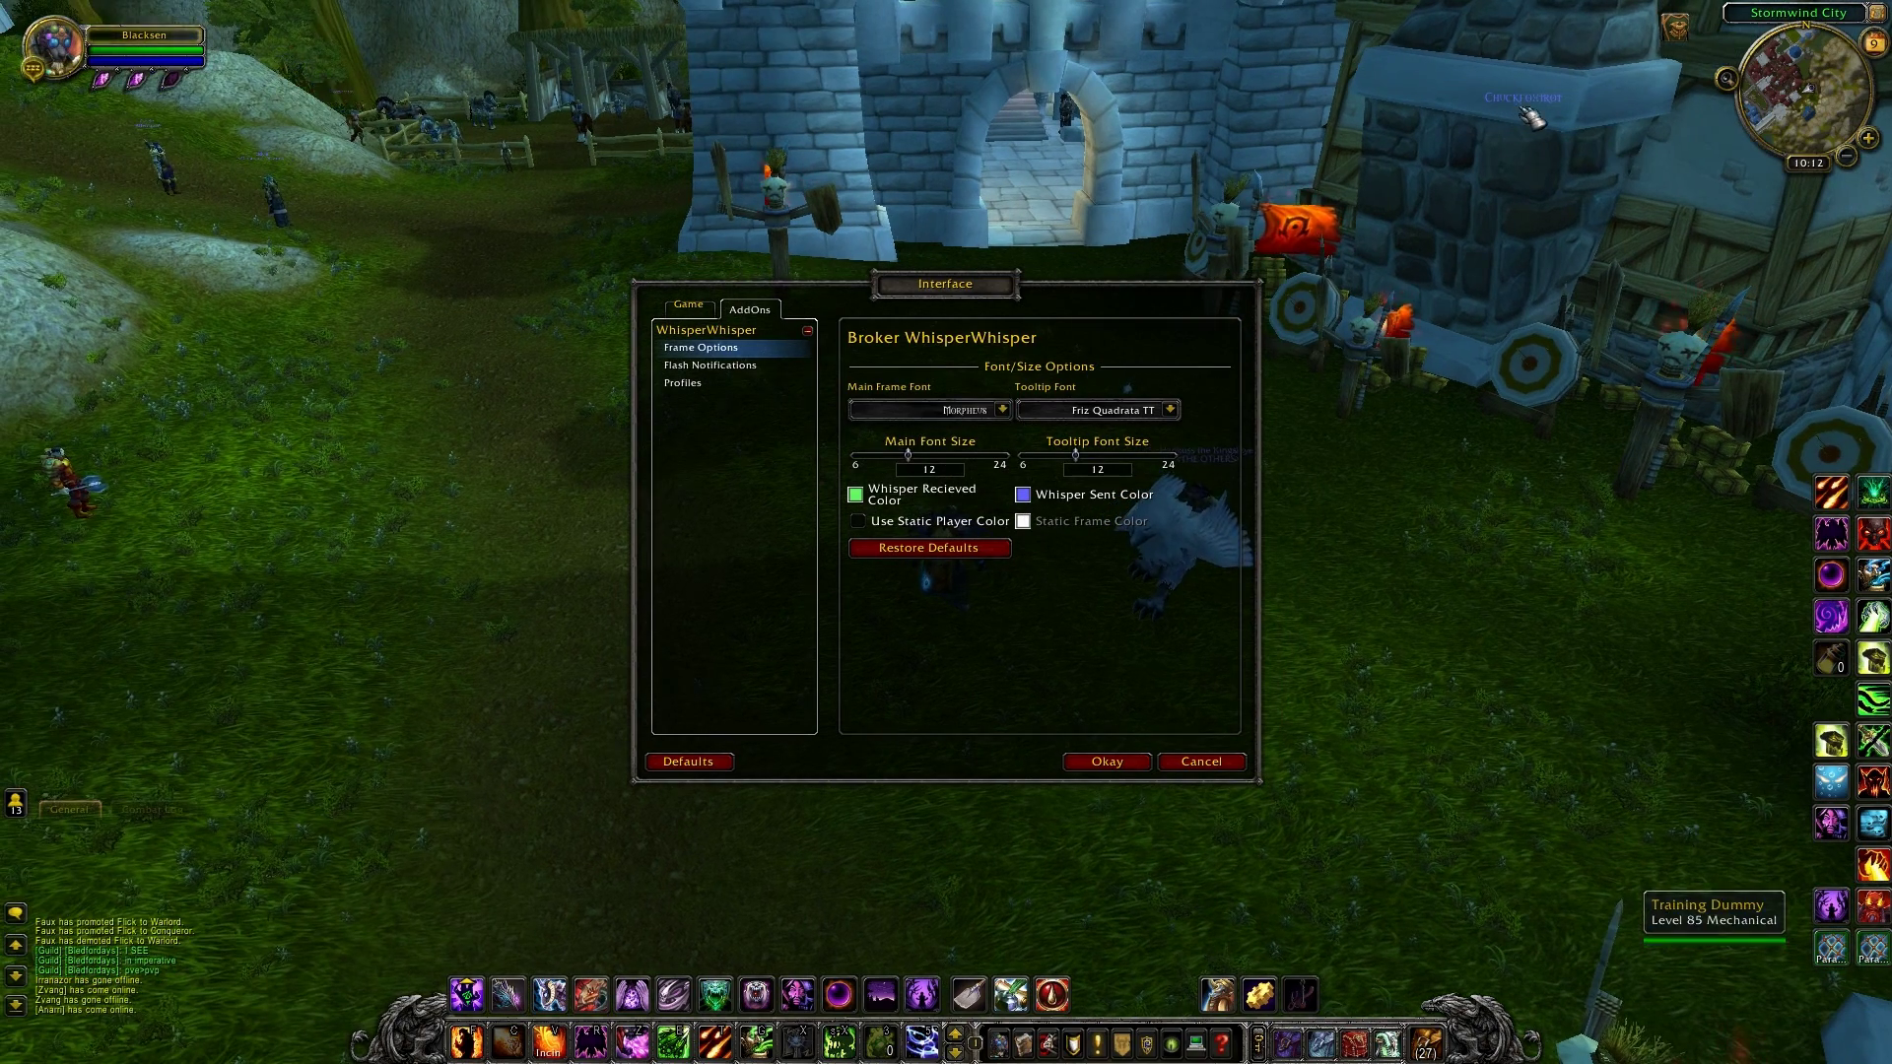
click(994, 455)
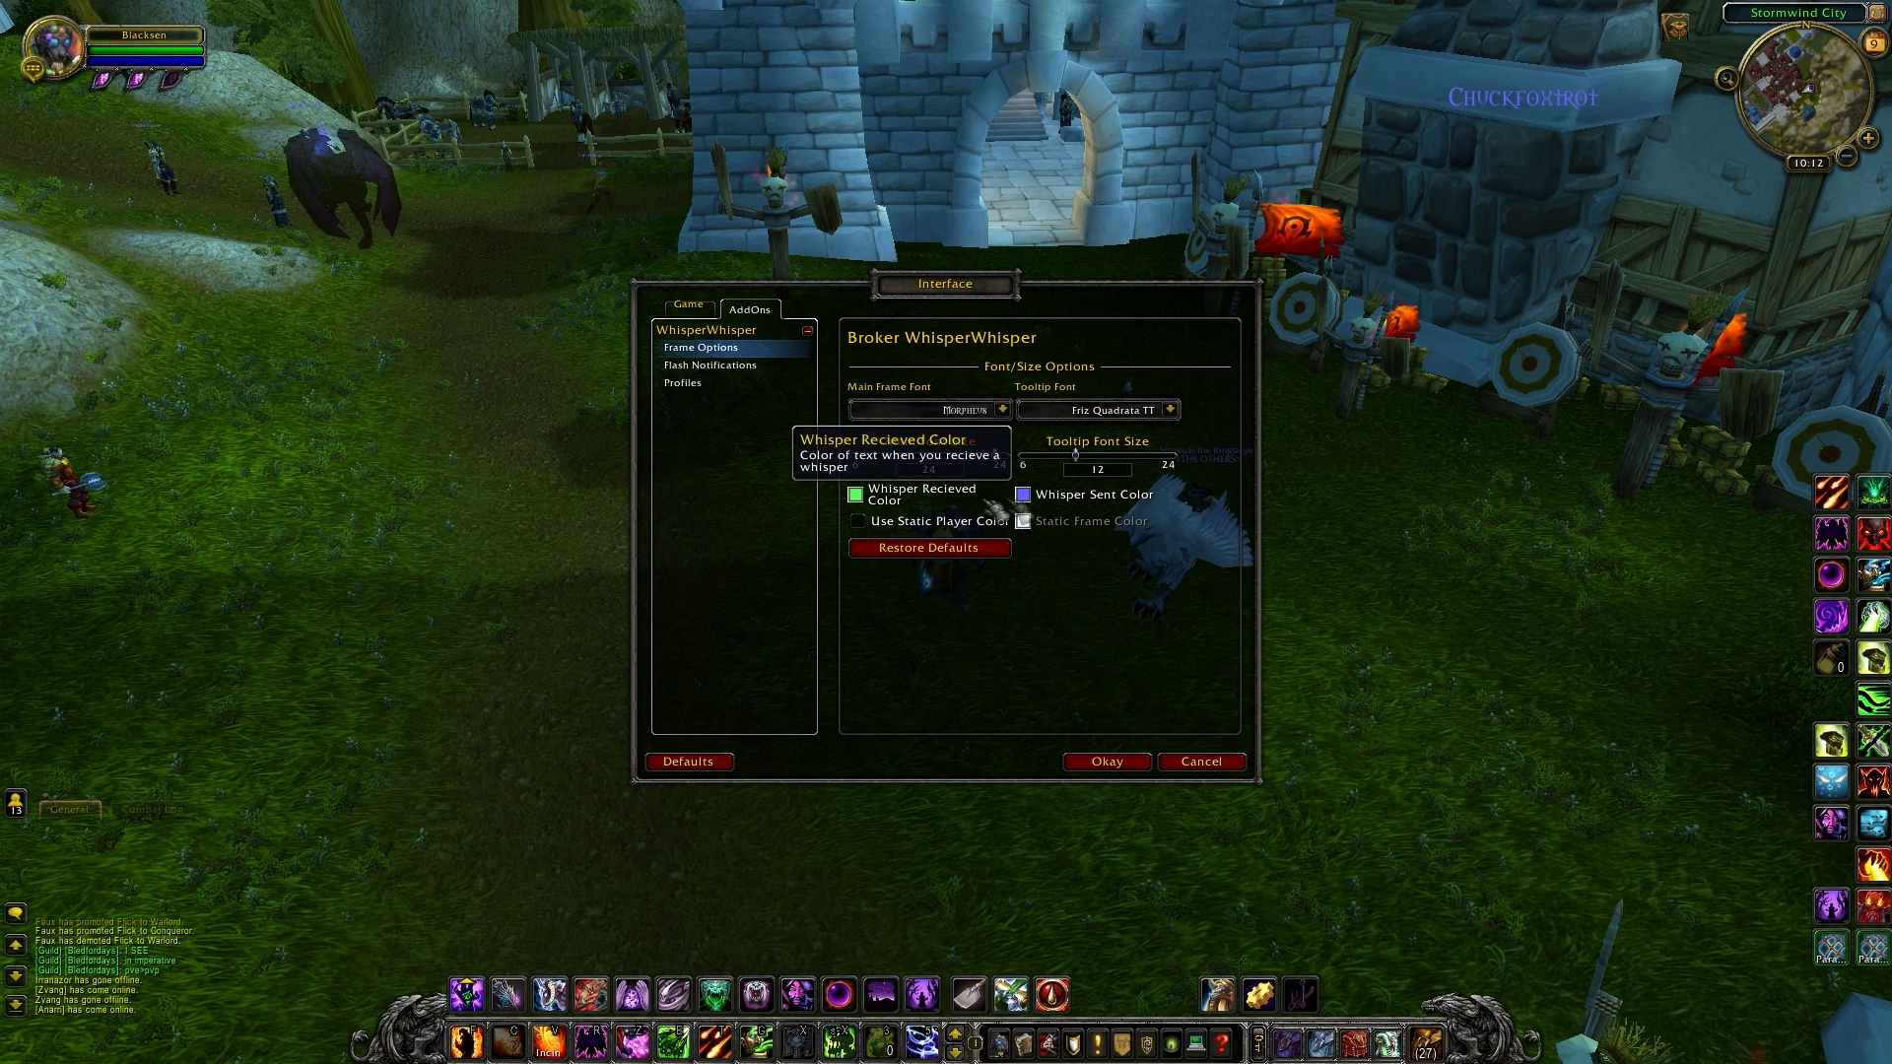
Step: Make sent whispers magenta and received whispers cyan
click(1035, 495)
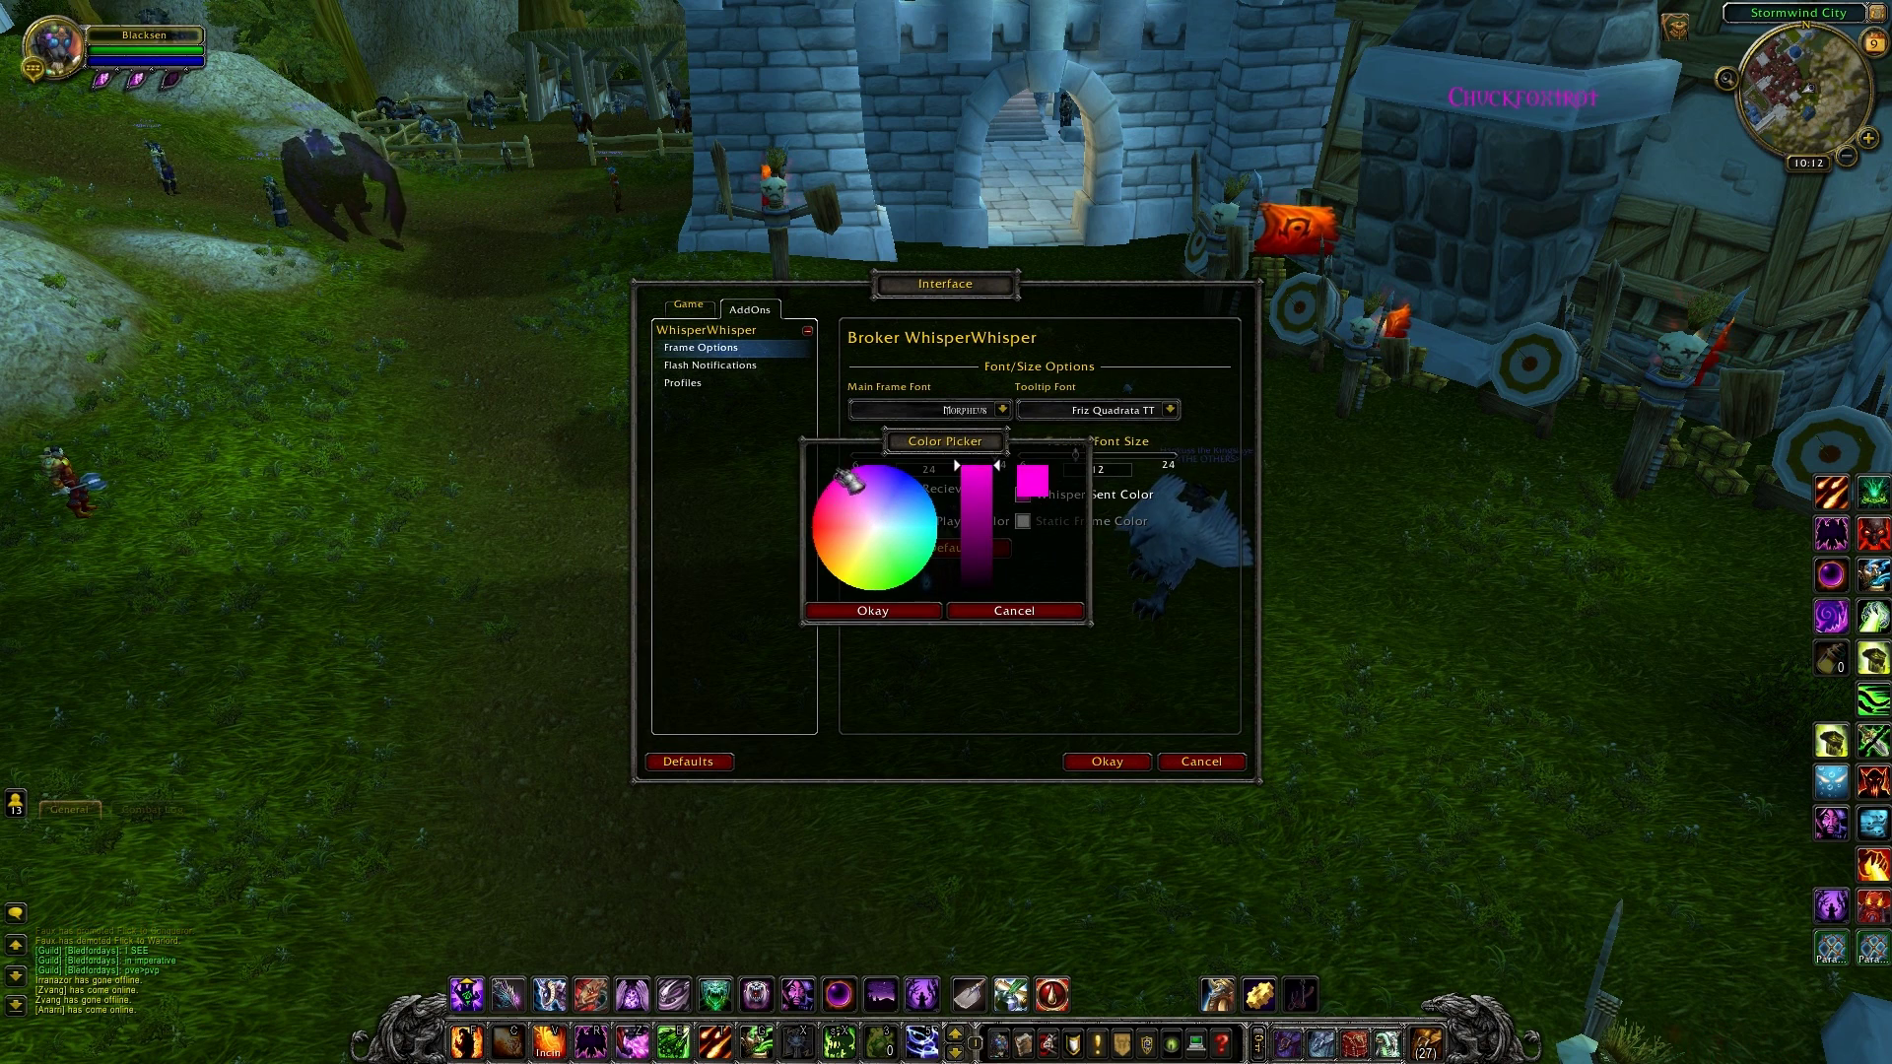
click(869, 612)
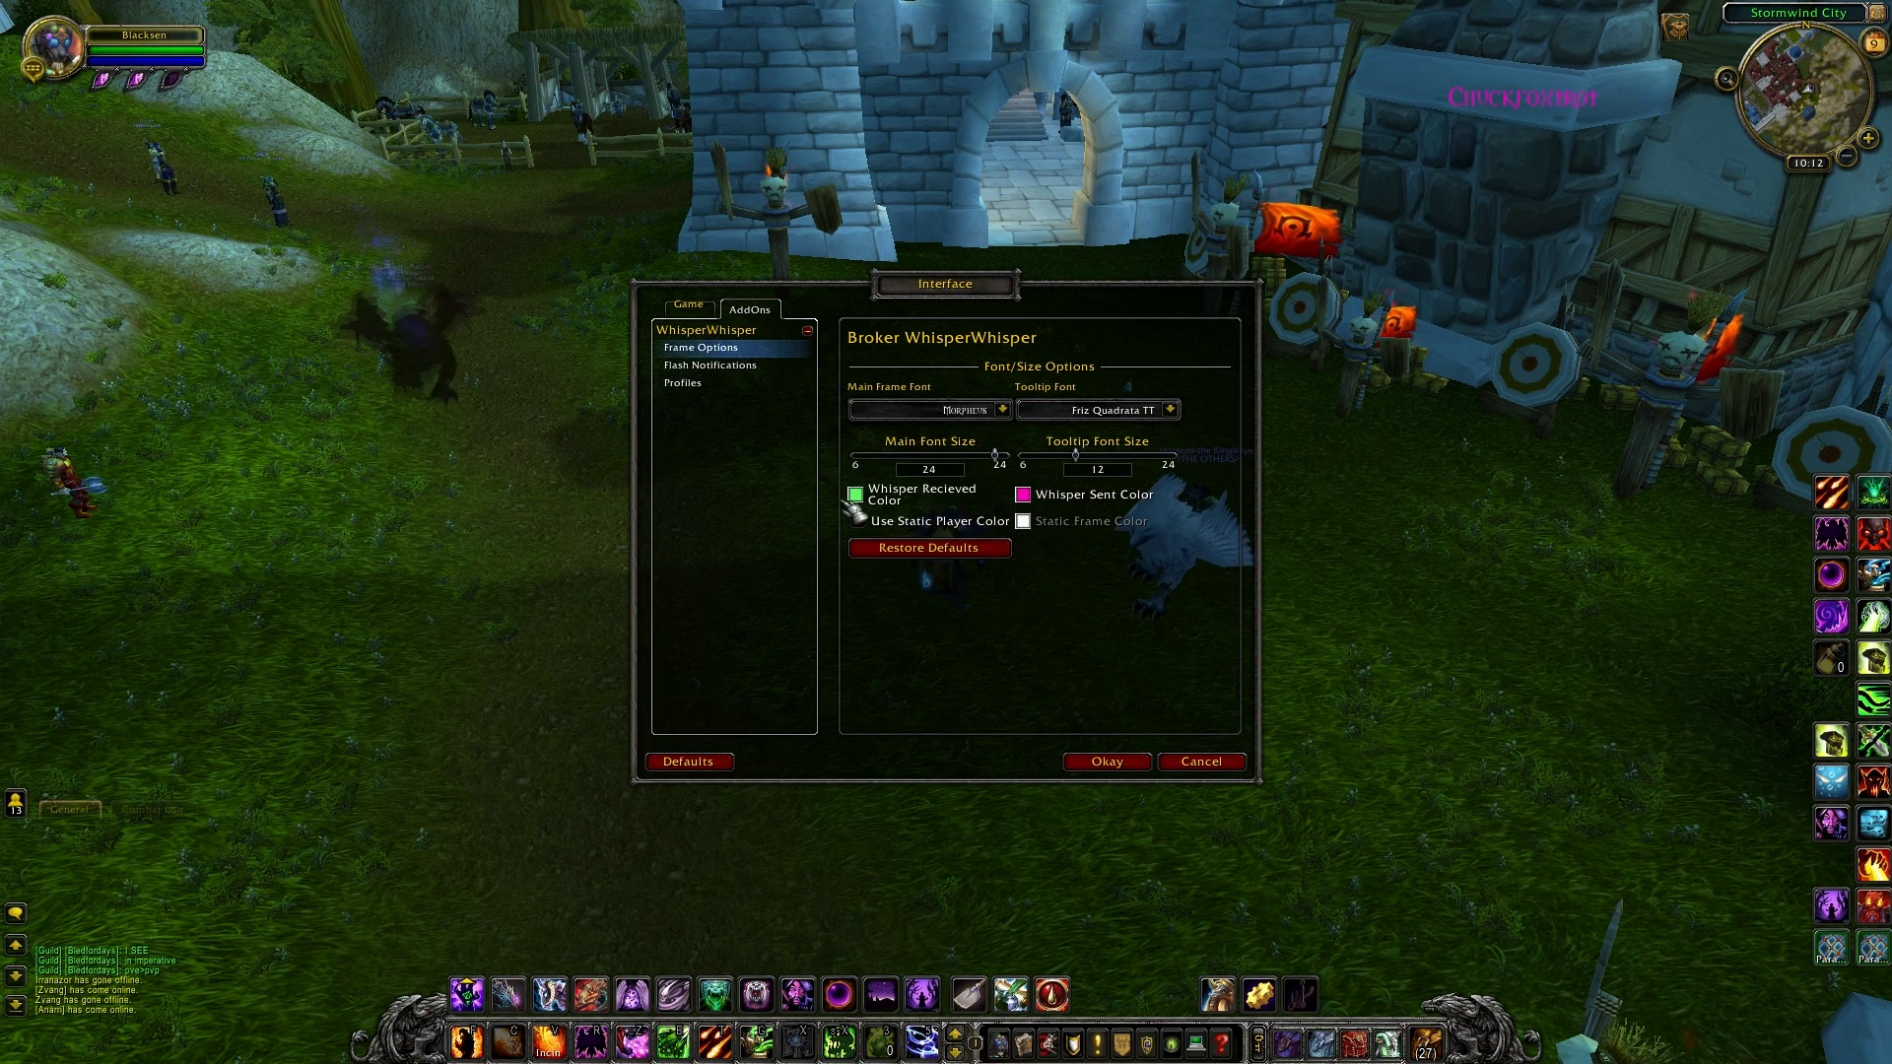
click(855, 496)
click(938, 520)
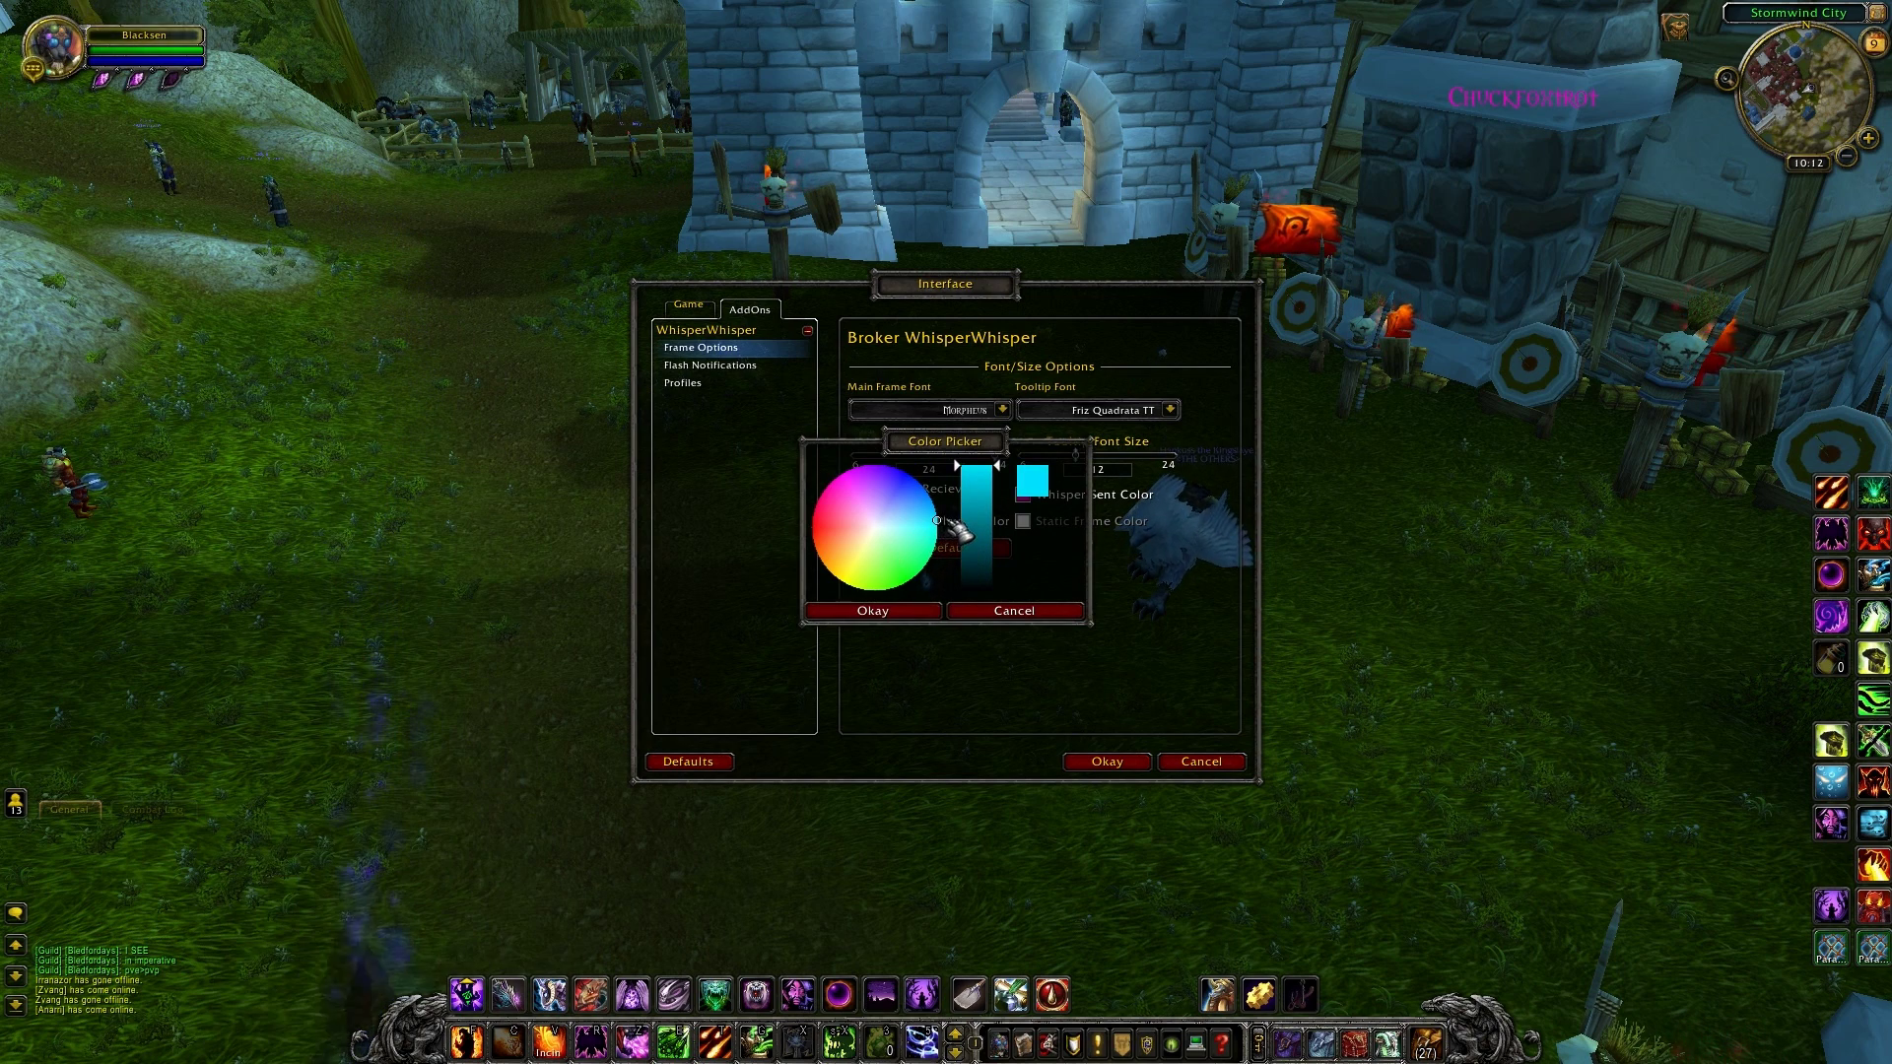
click(923, 615)
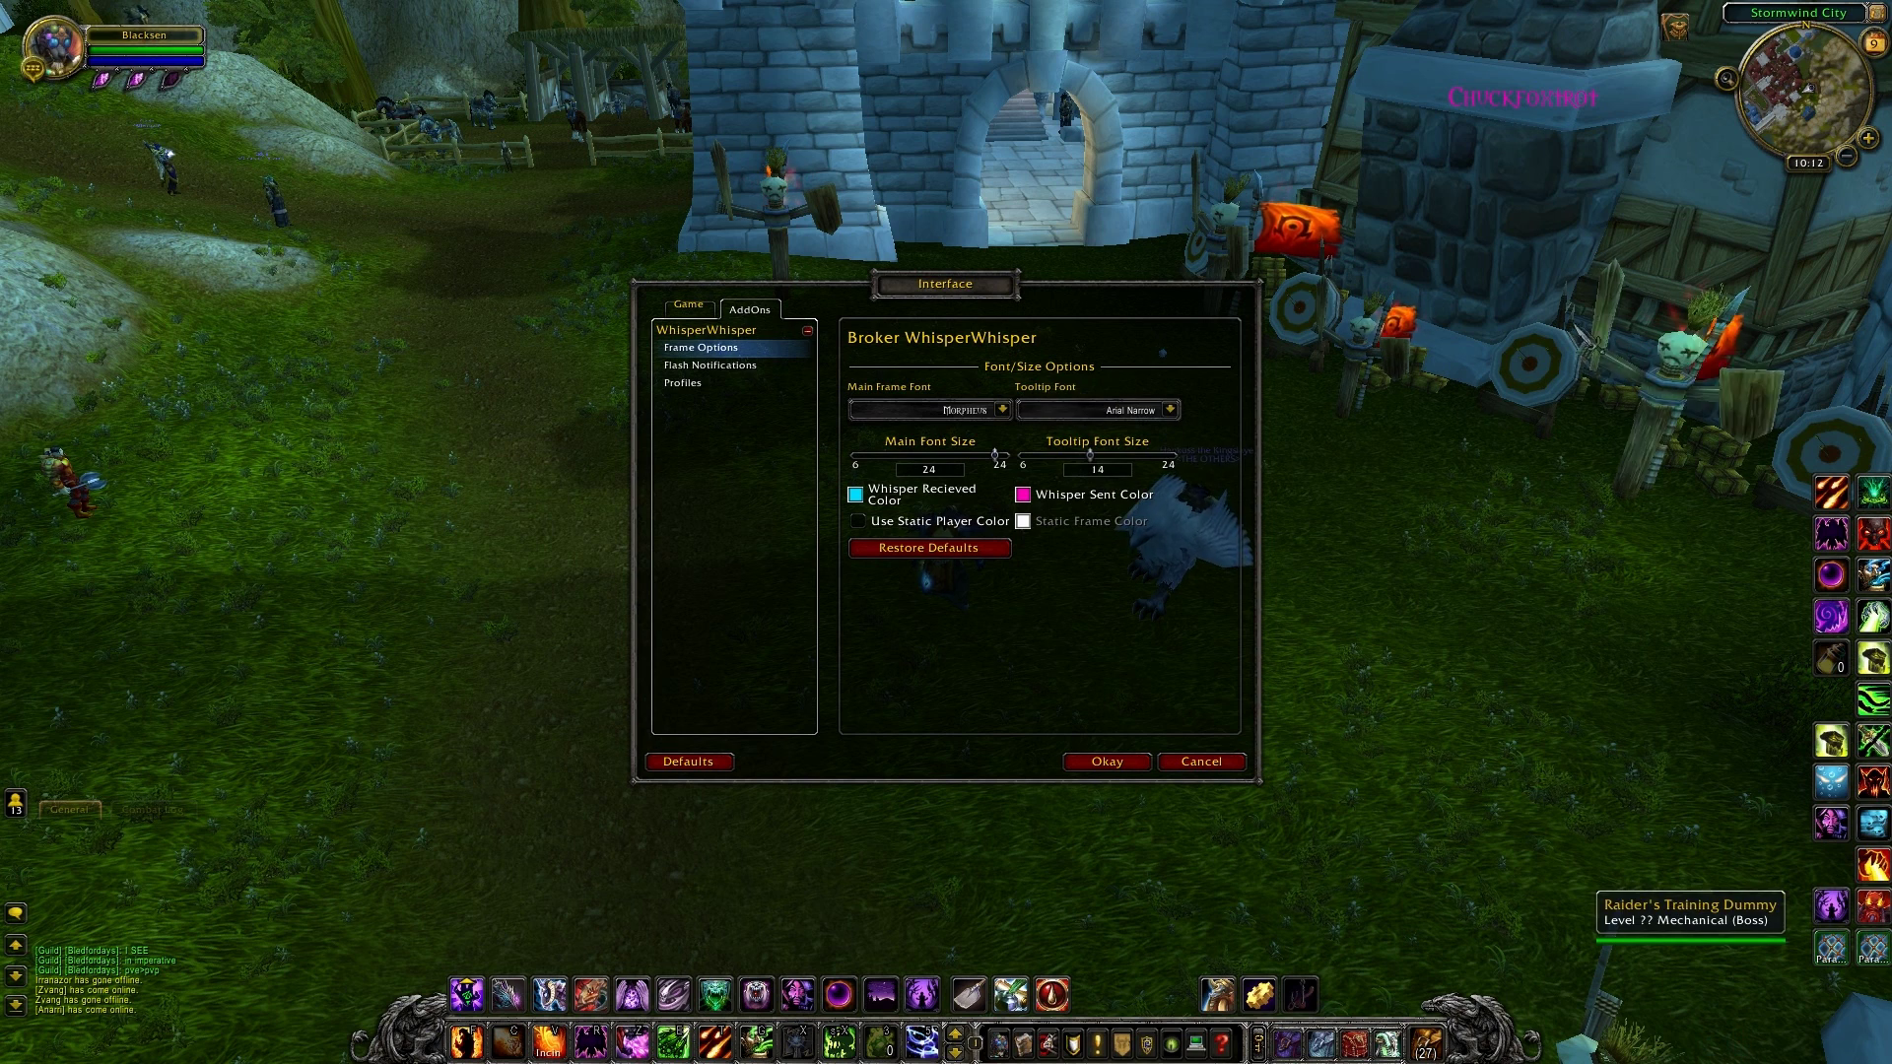
mouse_move(1525, 113)
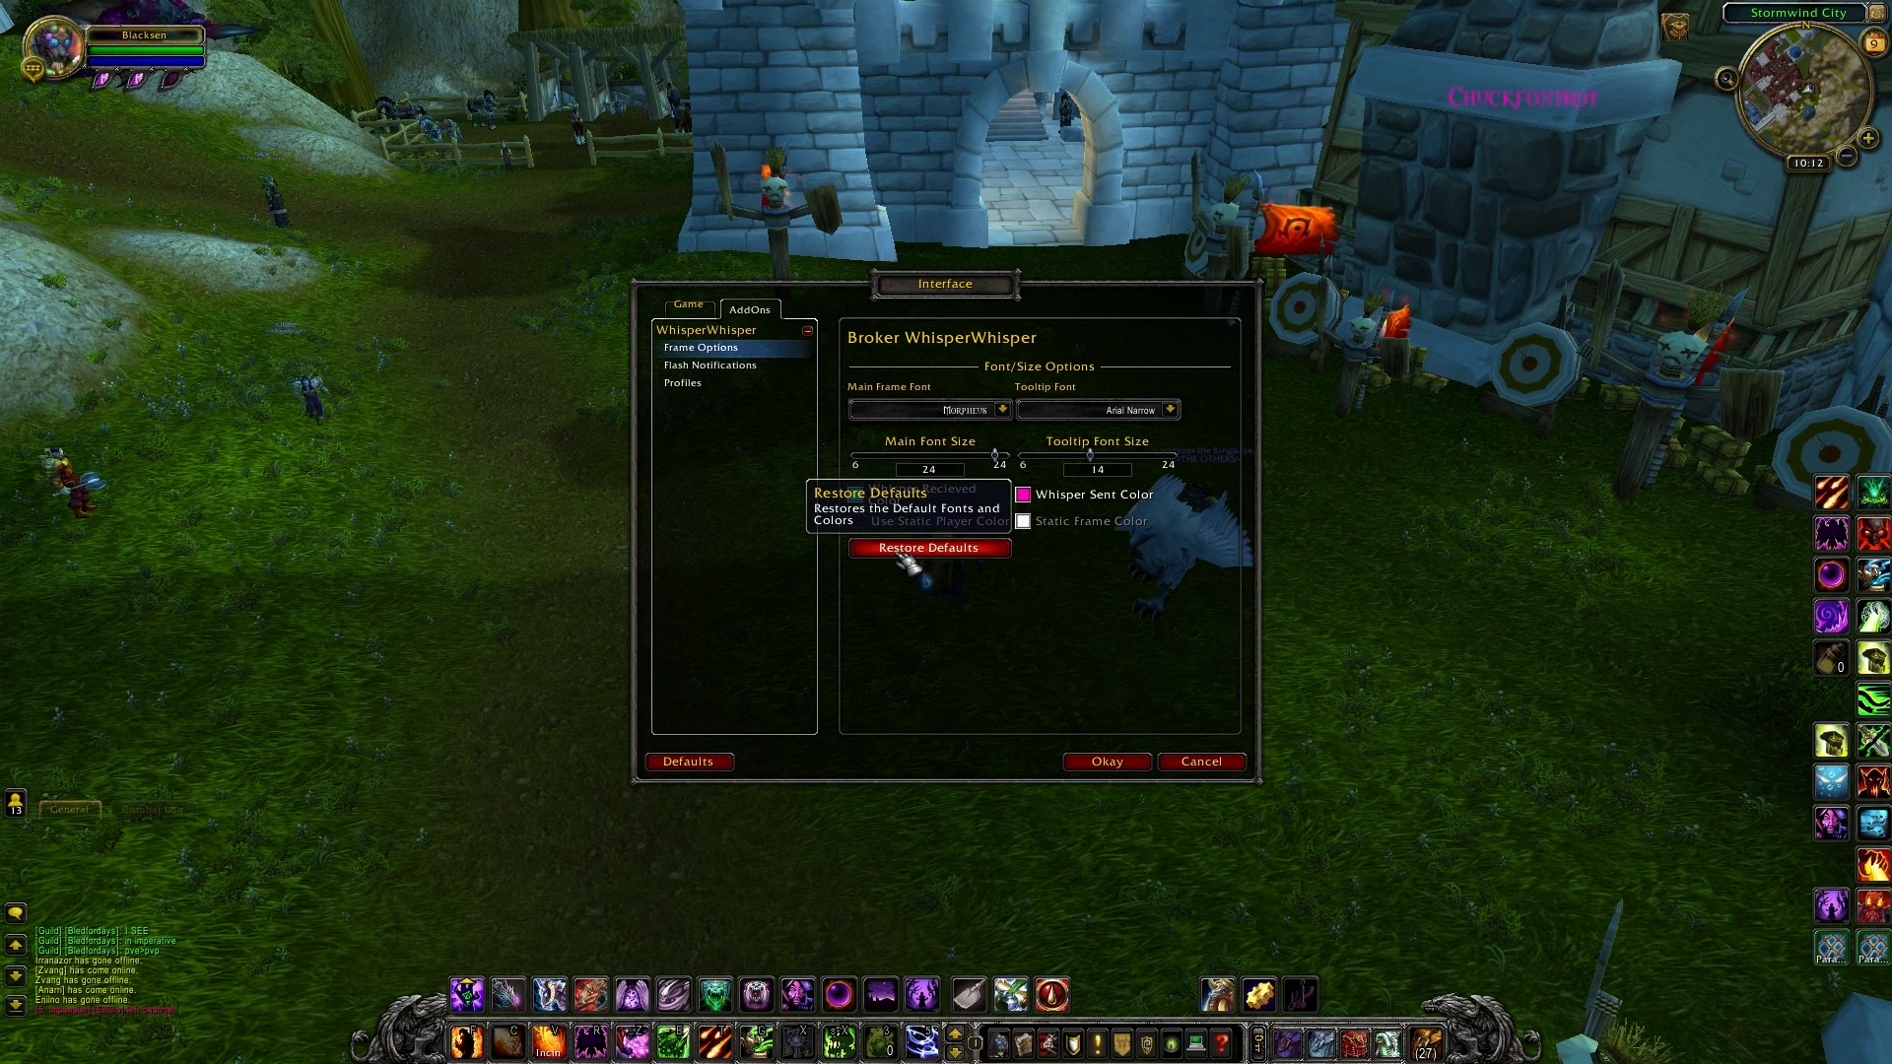
Step: Restore frame defaults, then enable Use Static Player Color with a cyan static frame colour
click(943, 550)
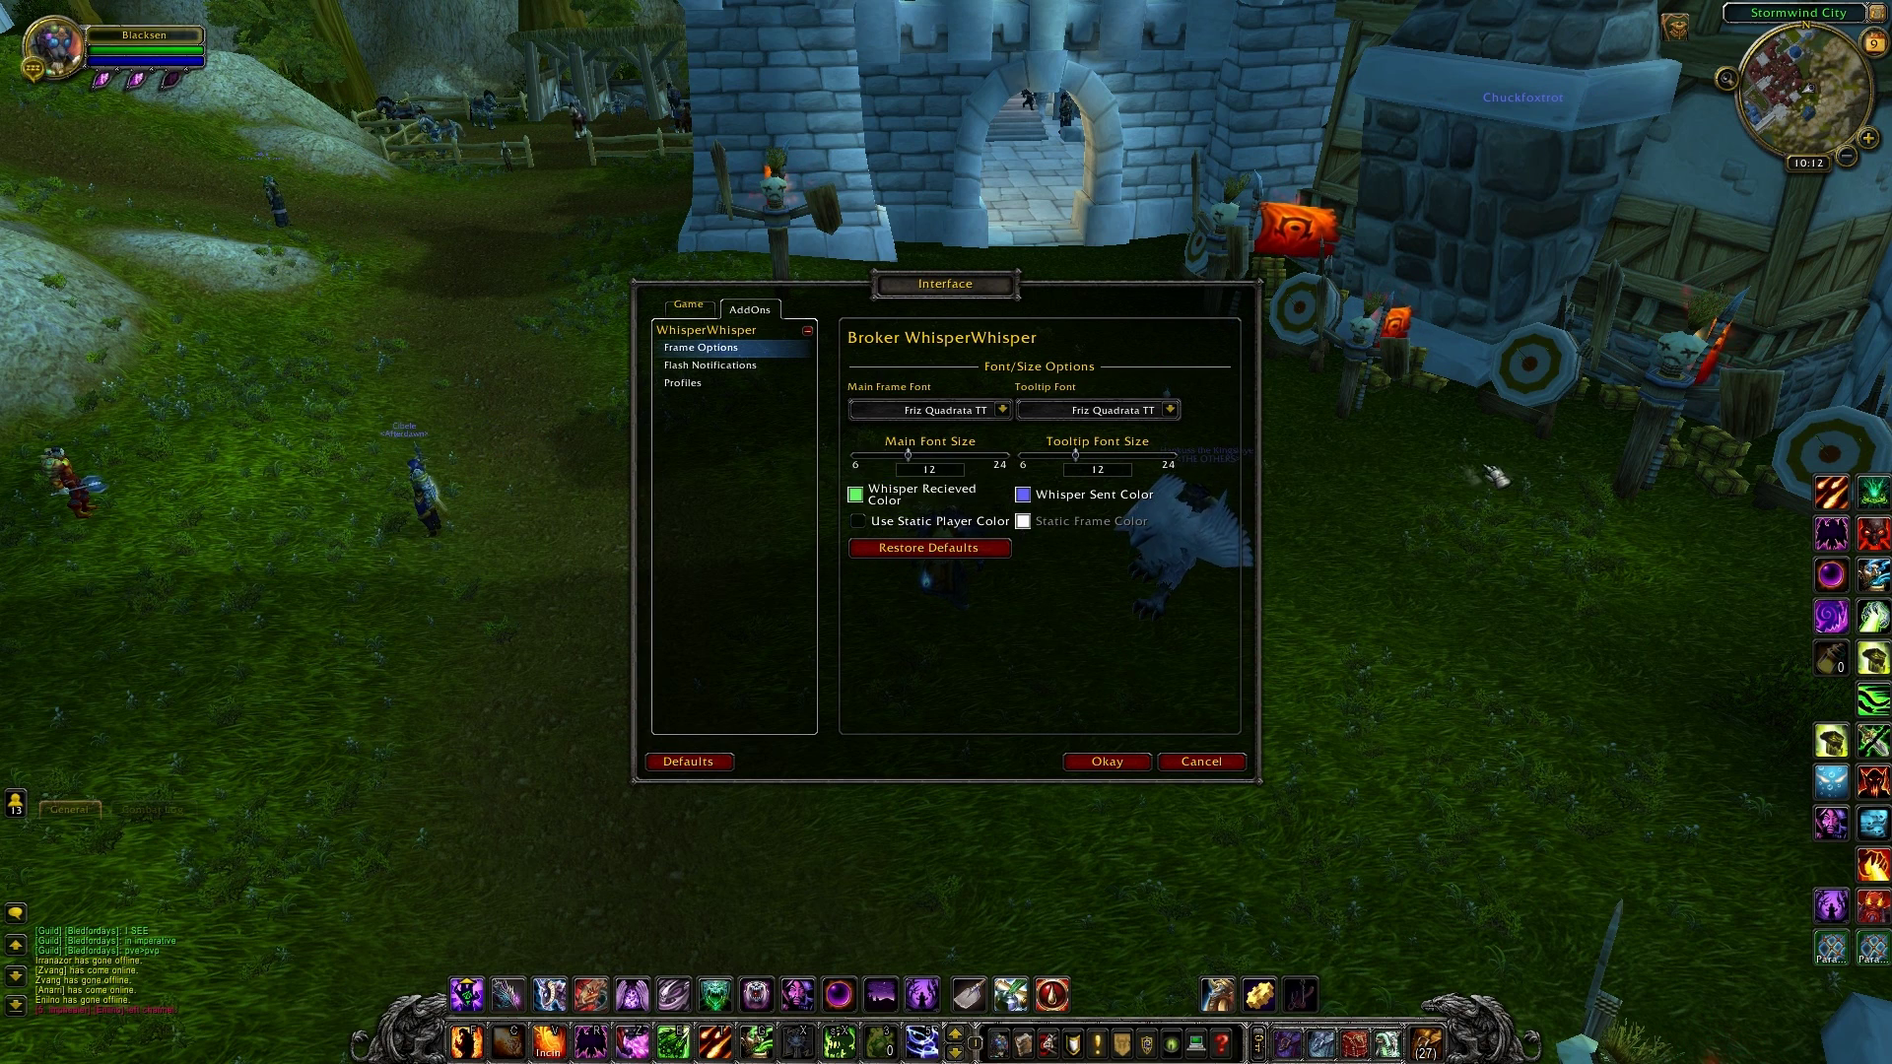
click(948, 523)
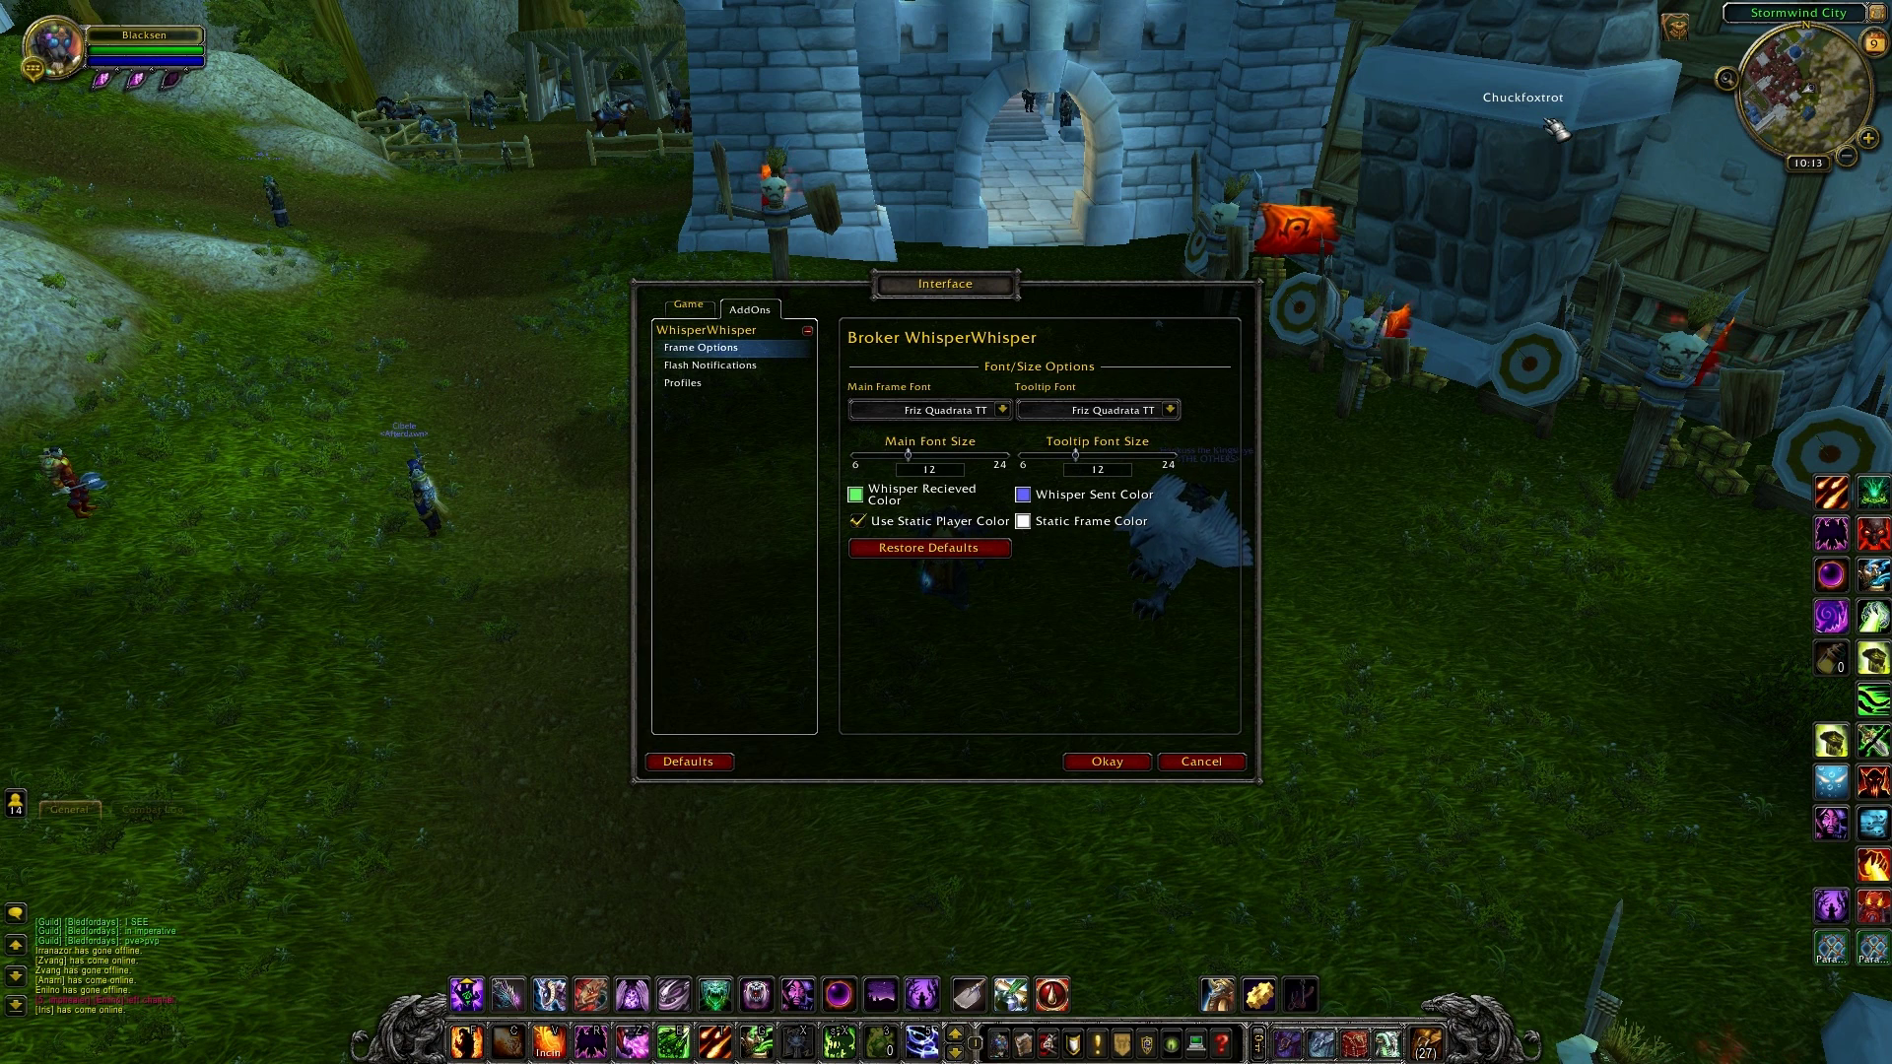
click(1089, 522)
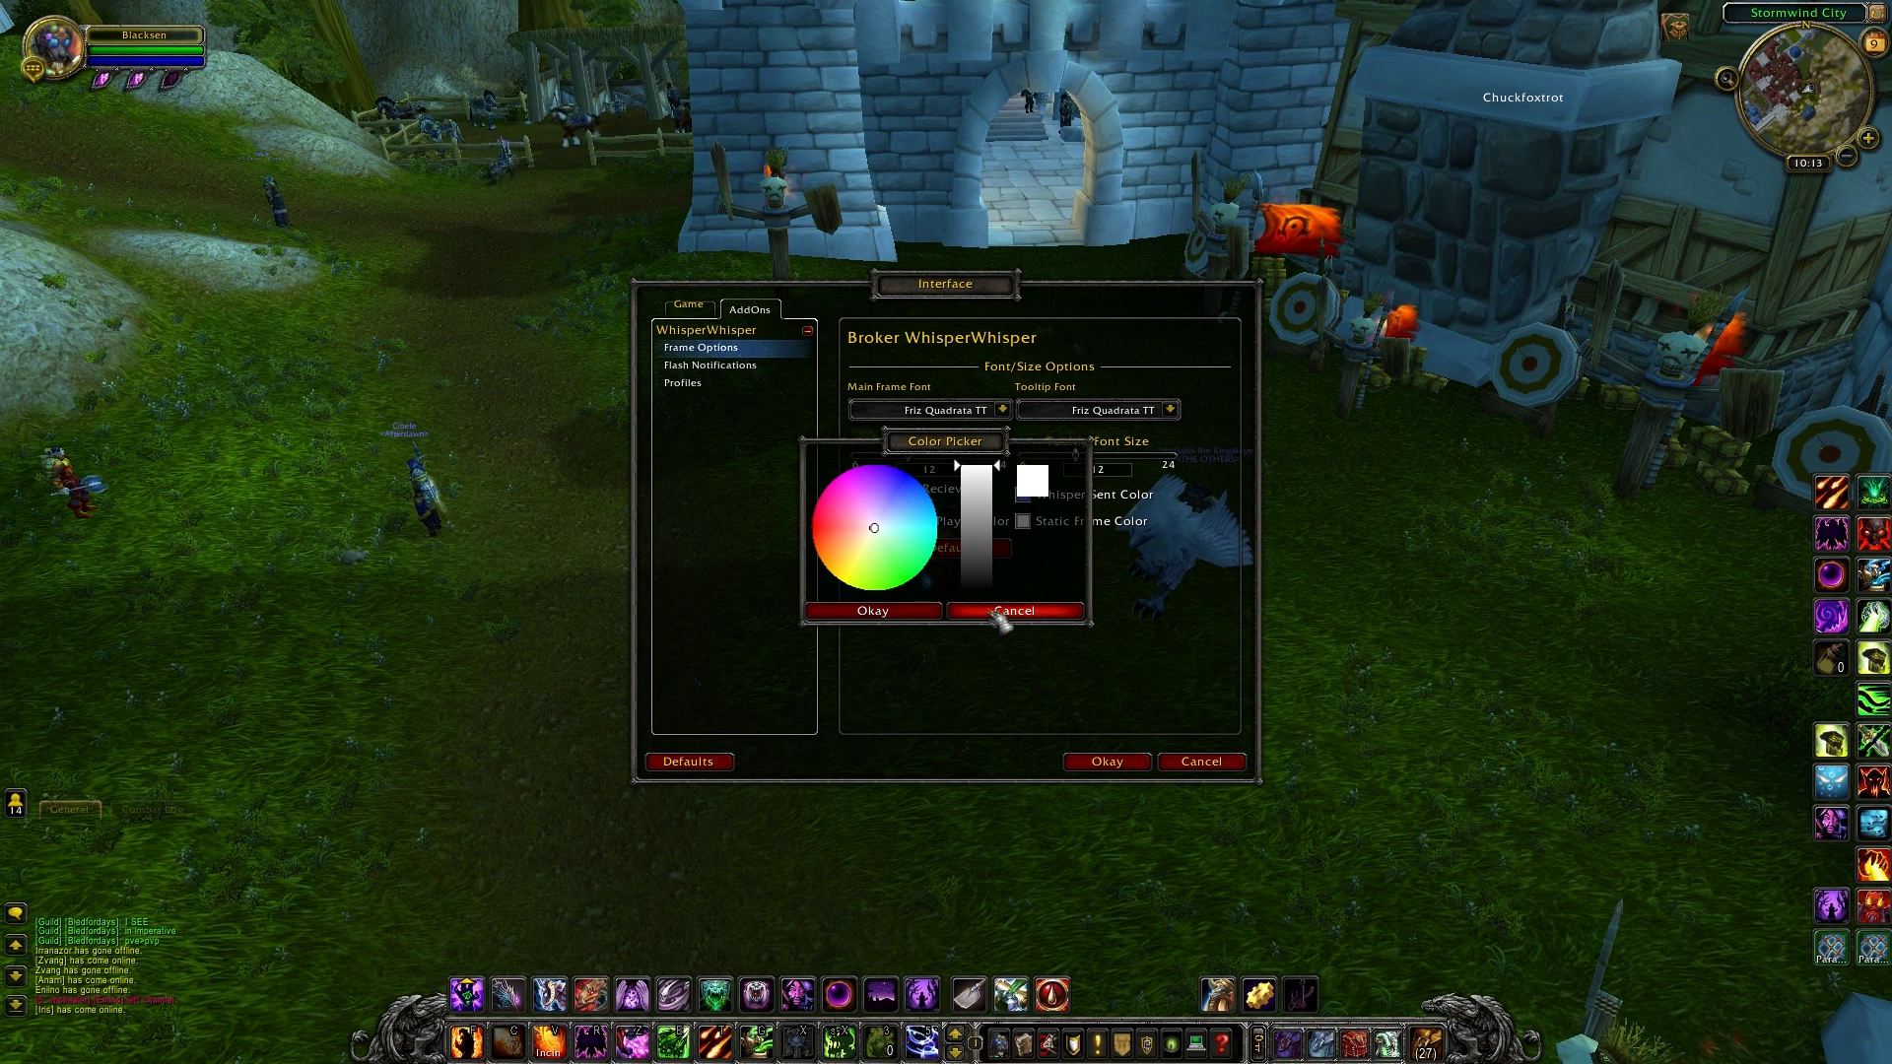
click(908, 534)
click(872, 611)
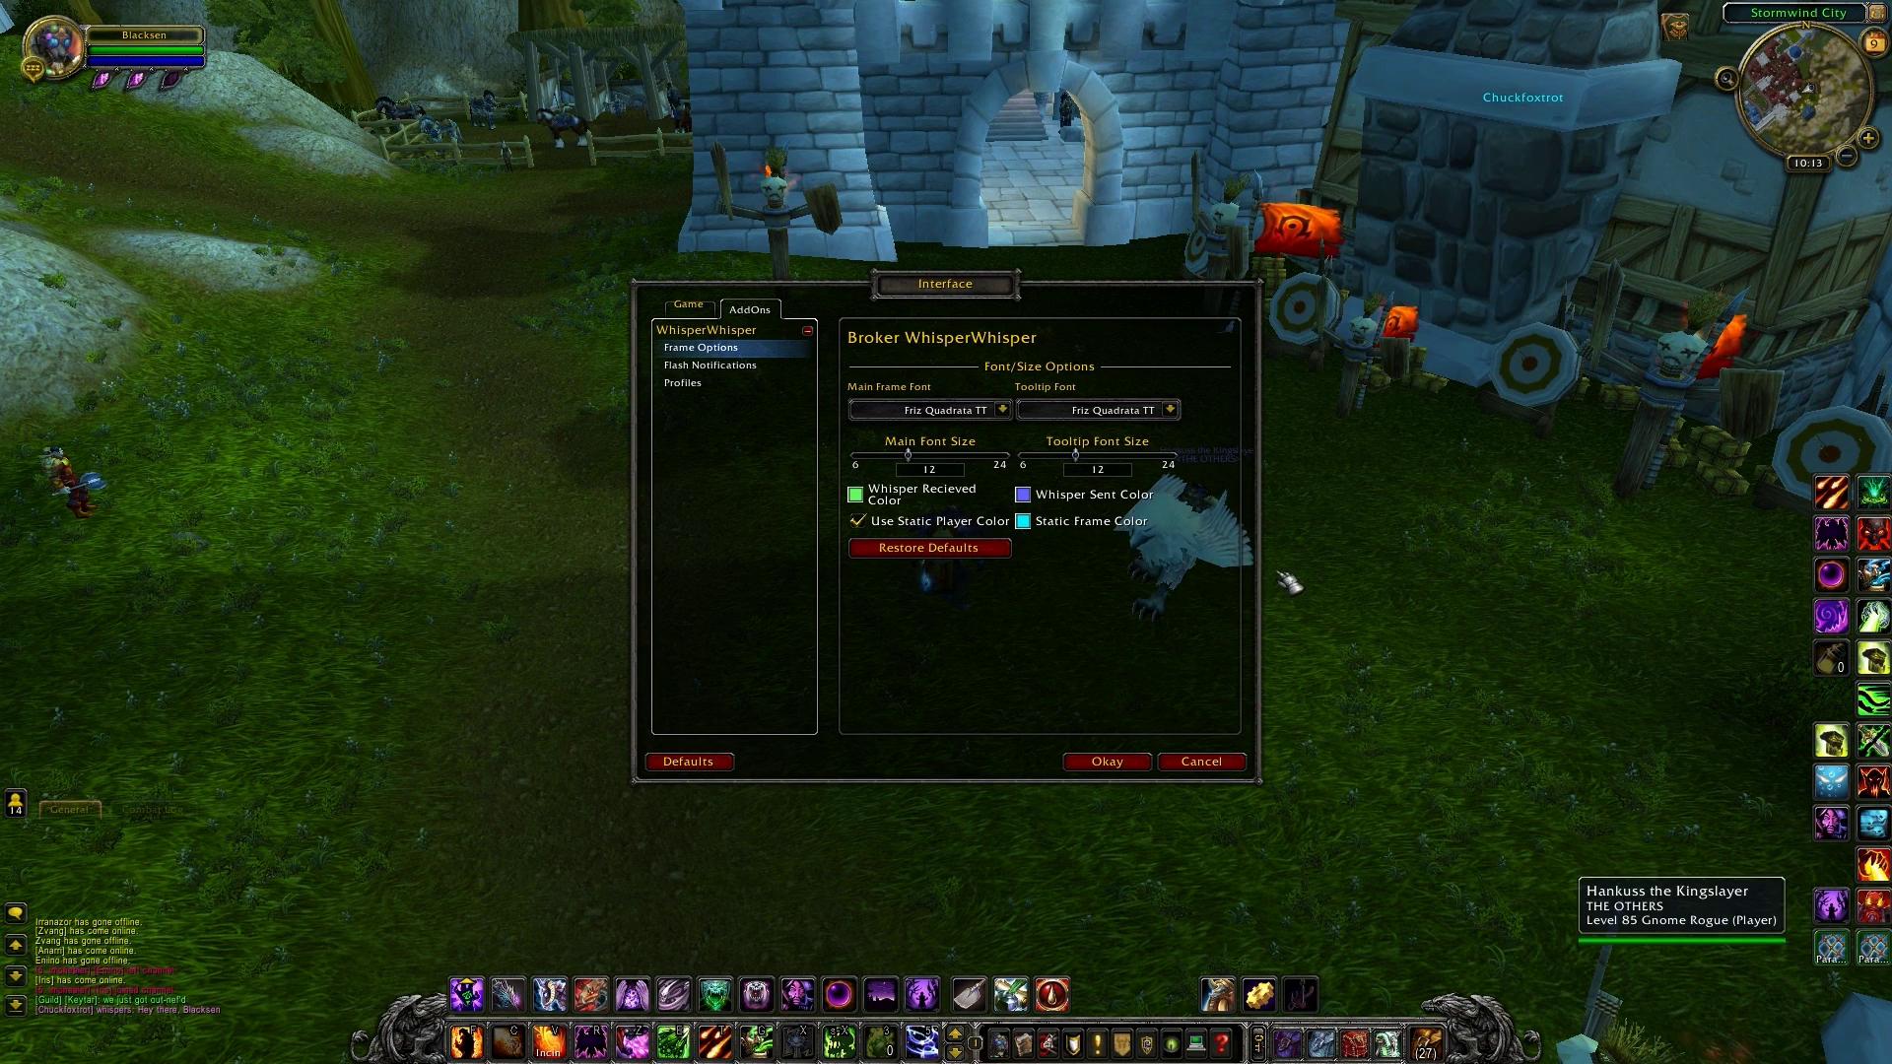
Step: Whisper 'Hey' back, then restore the frame defaults again
key(Return)
text(Hey)
key(Return)
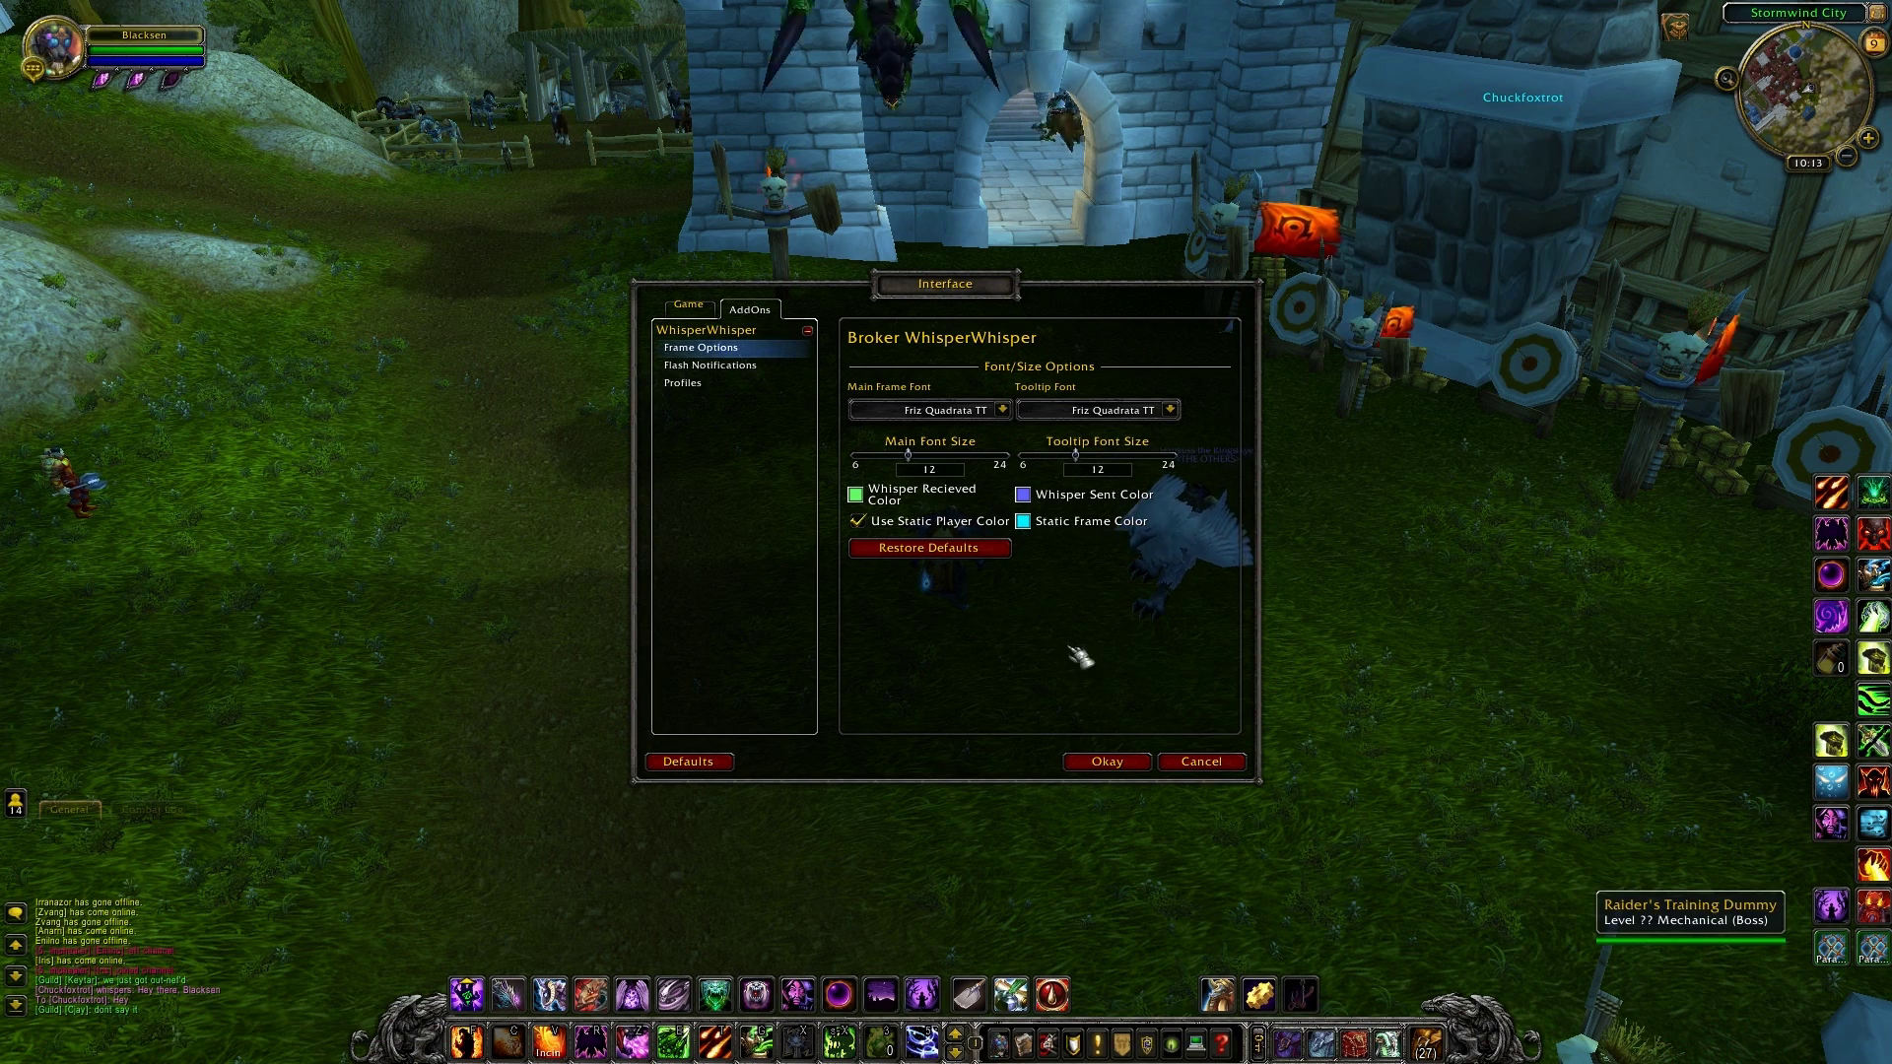
click(901, 548)
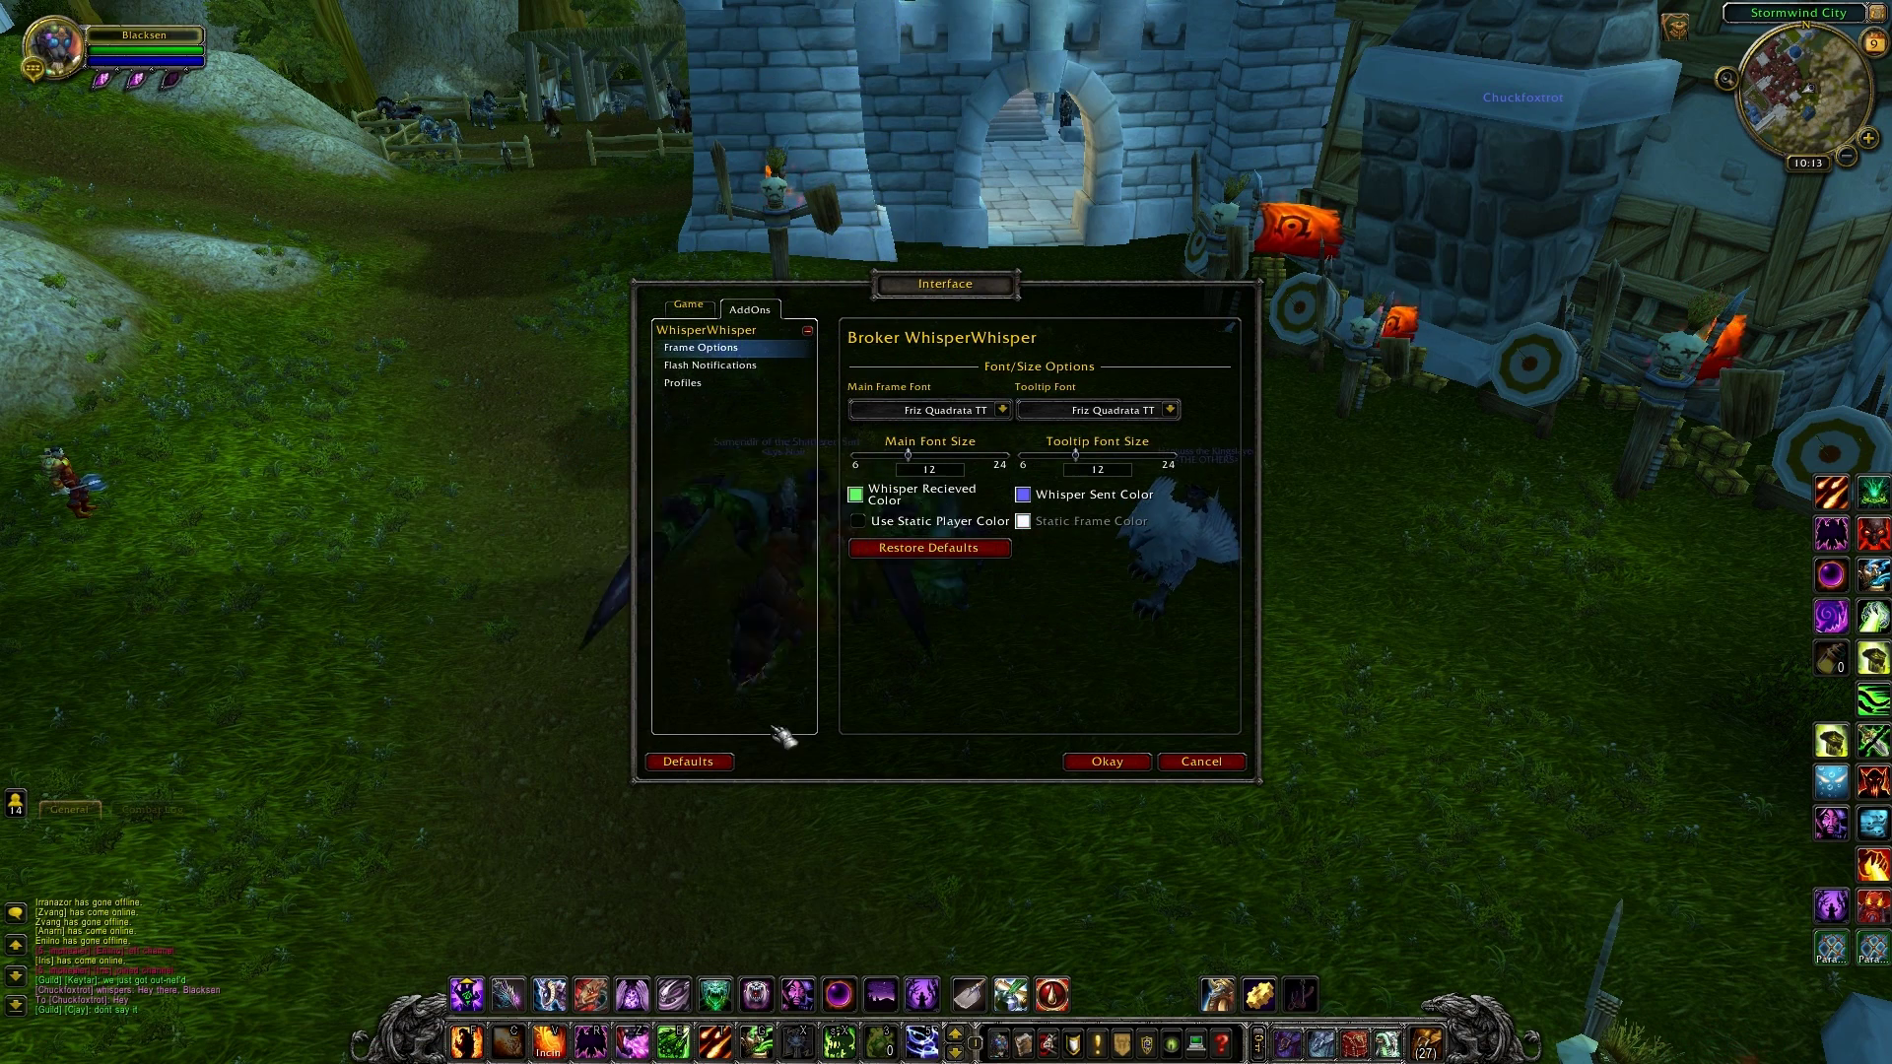
Step: Enable flash notifications with left, top, text and bottom flashes
click(711, 366)
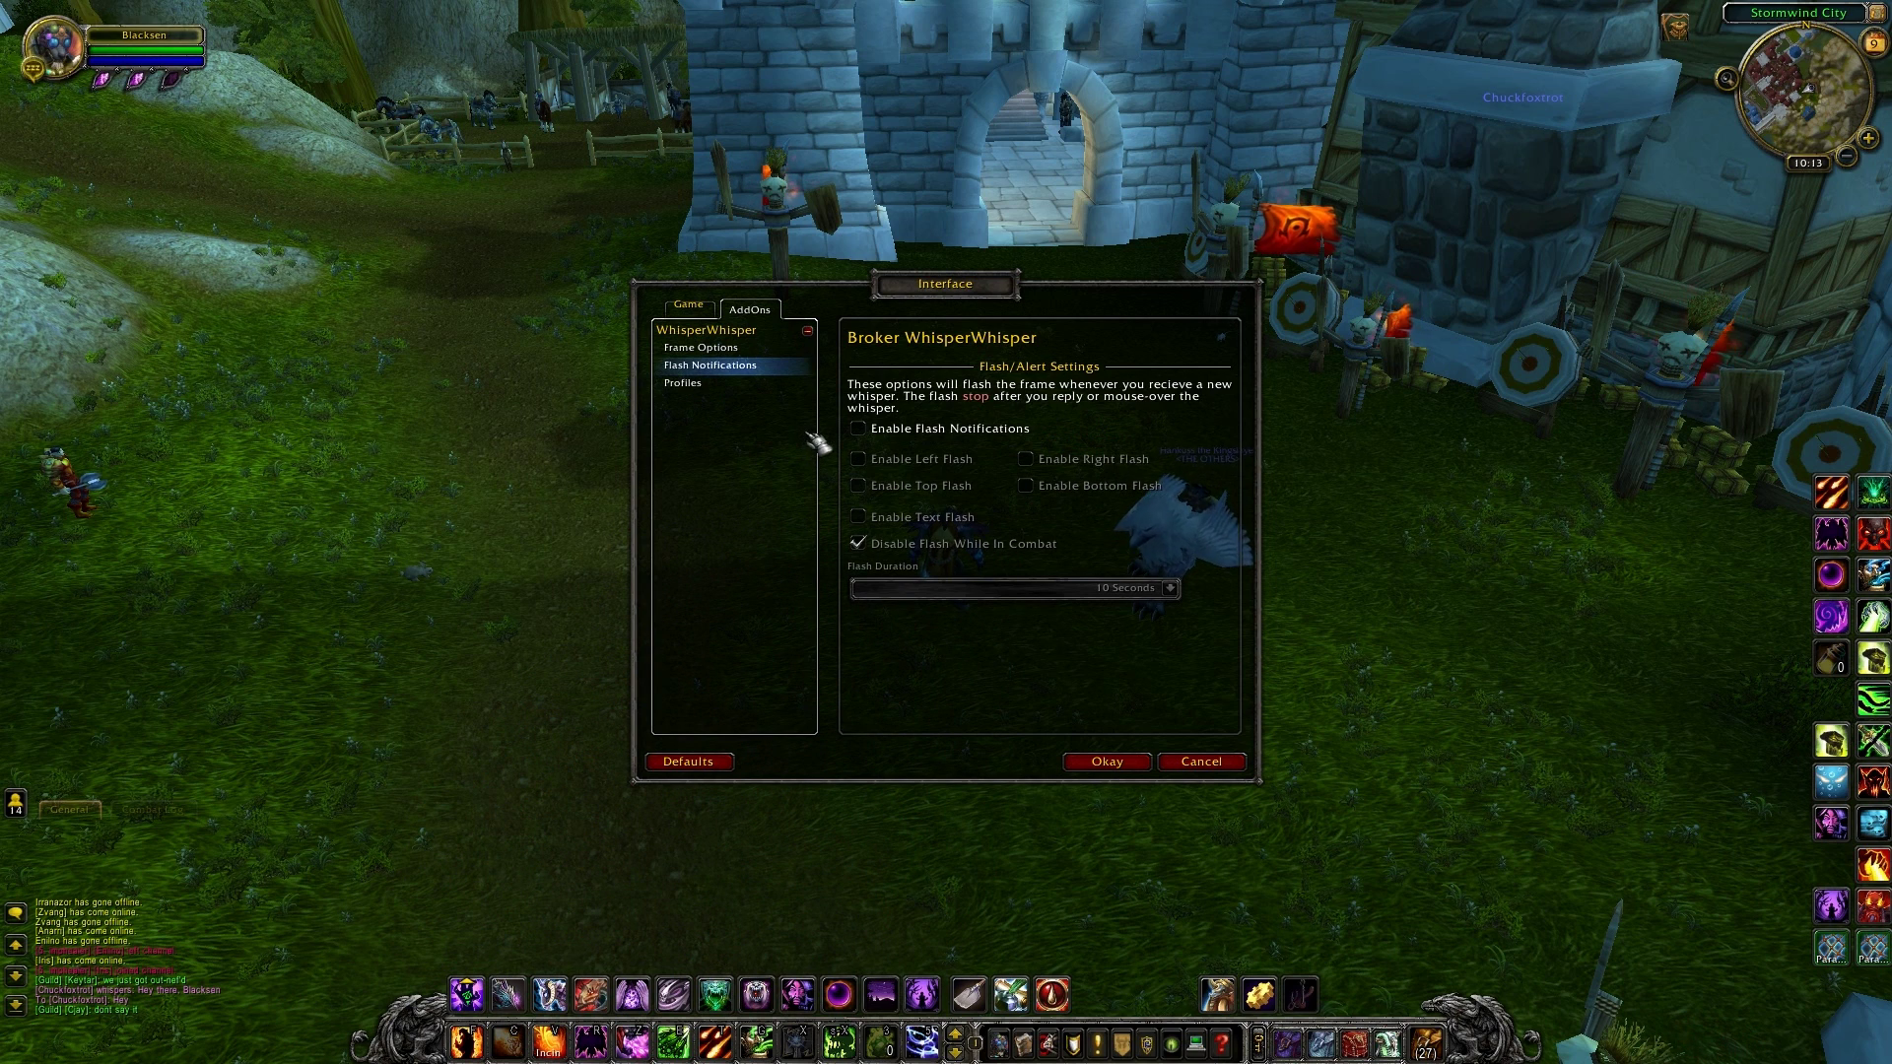
click(944, 440)
click(868, 460)
click(882, 487)
click(924, 519)
click(1083, 486)
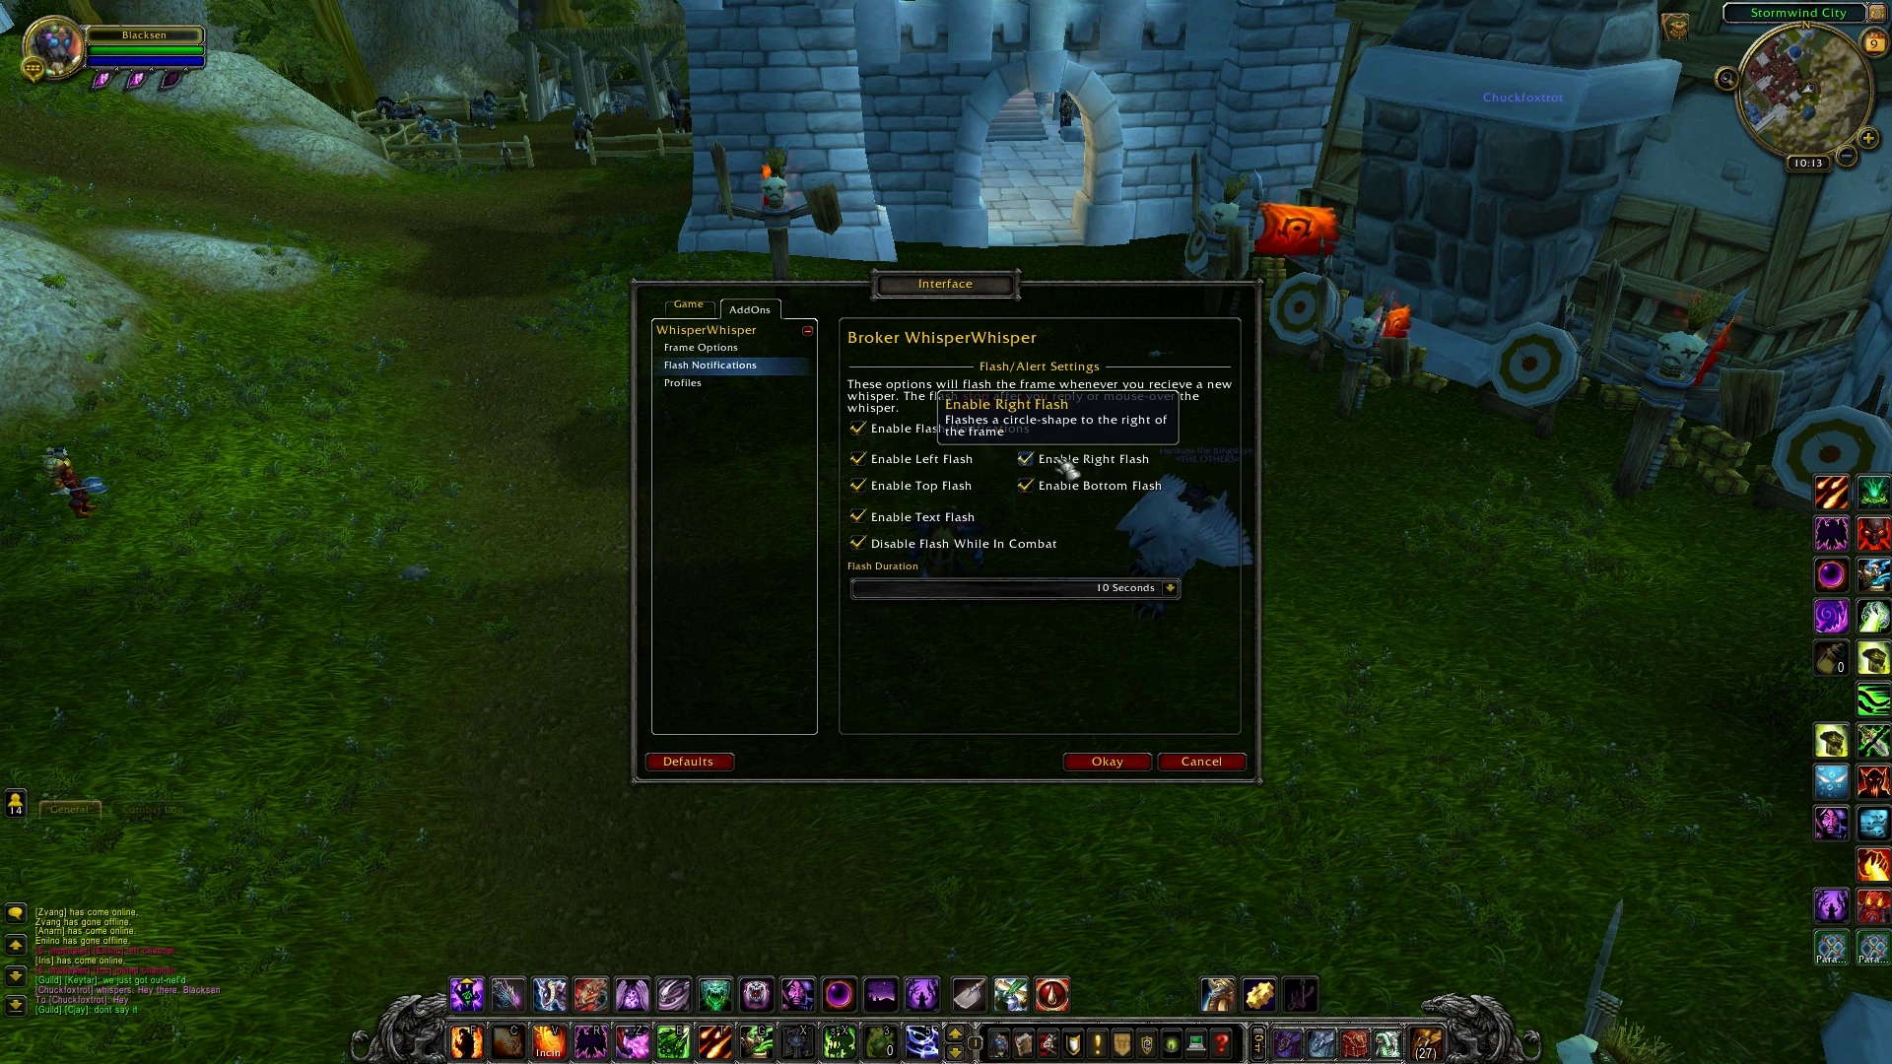
click(778, 348)
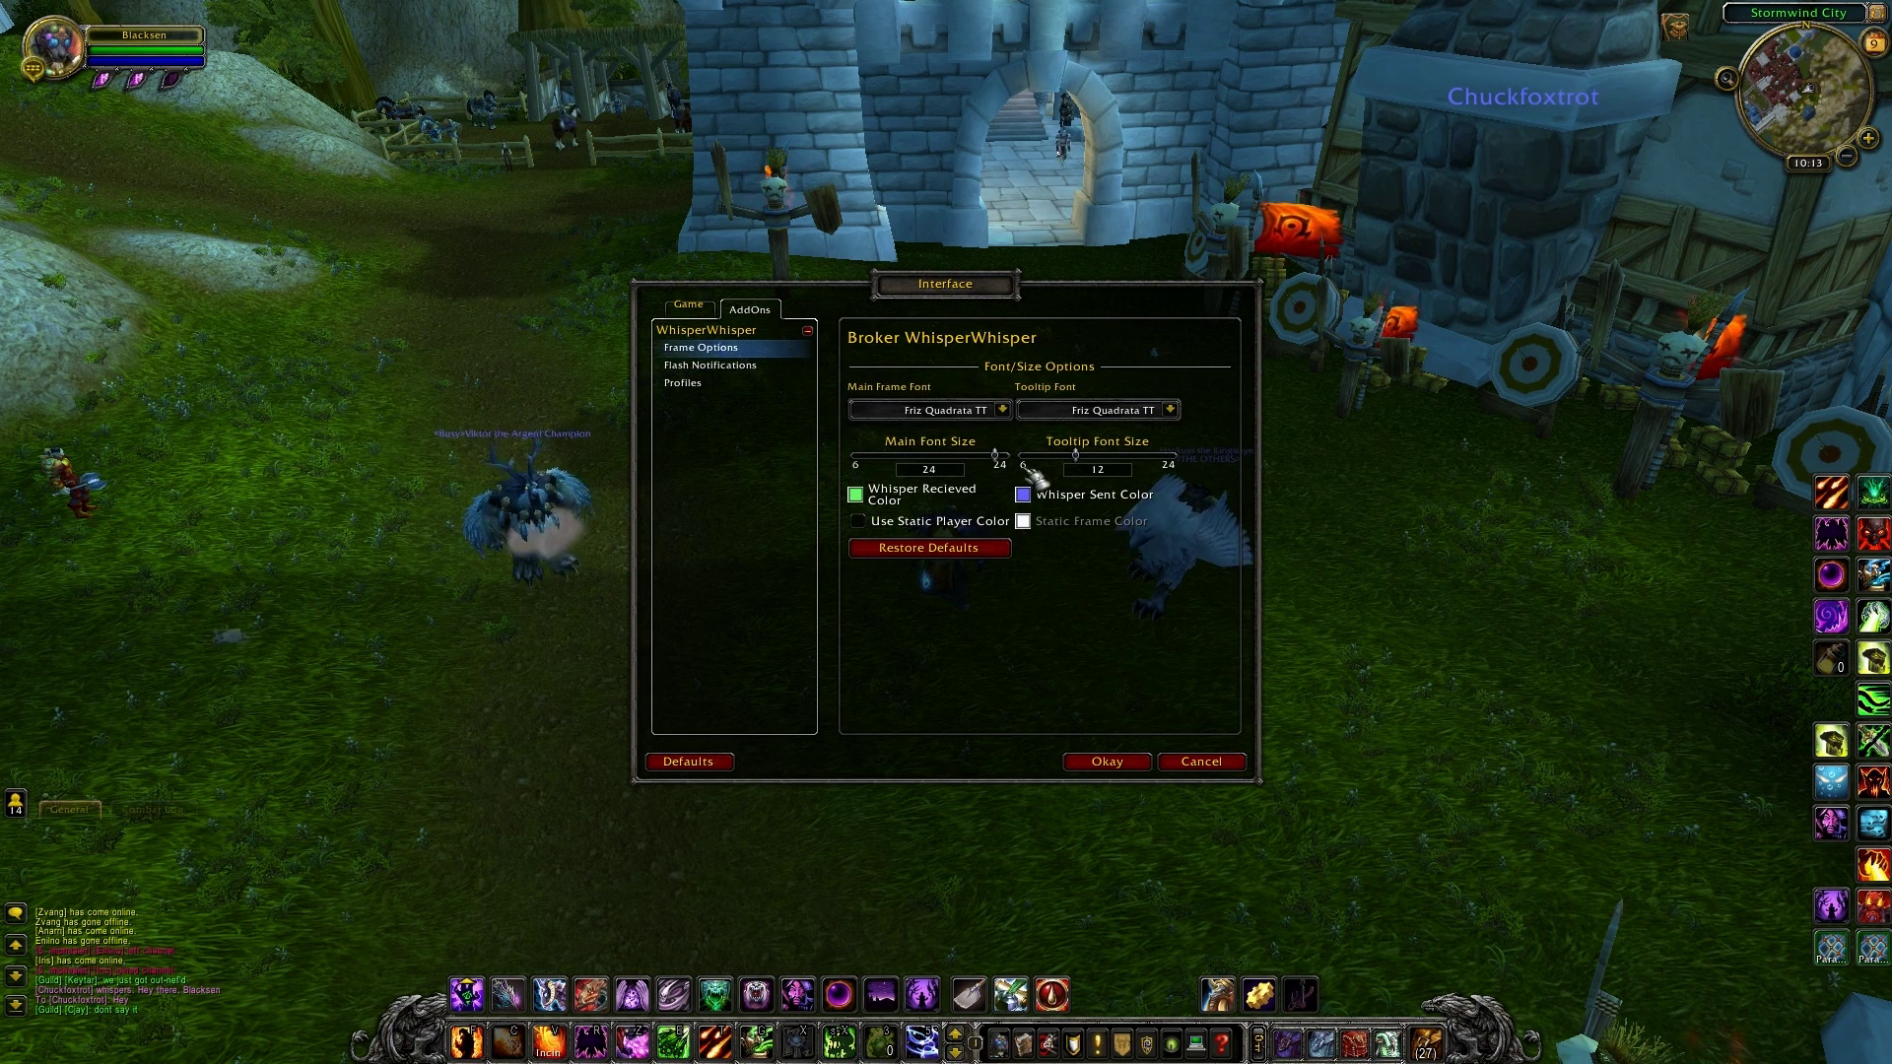
click(734, 365)
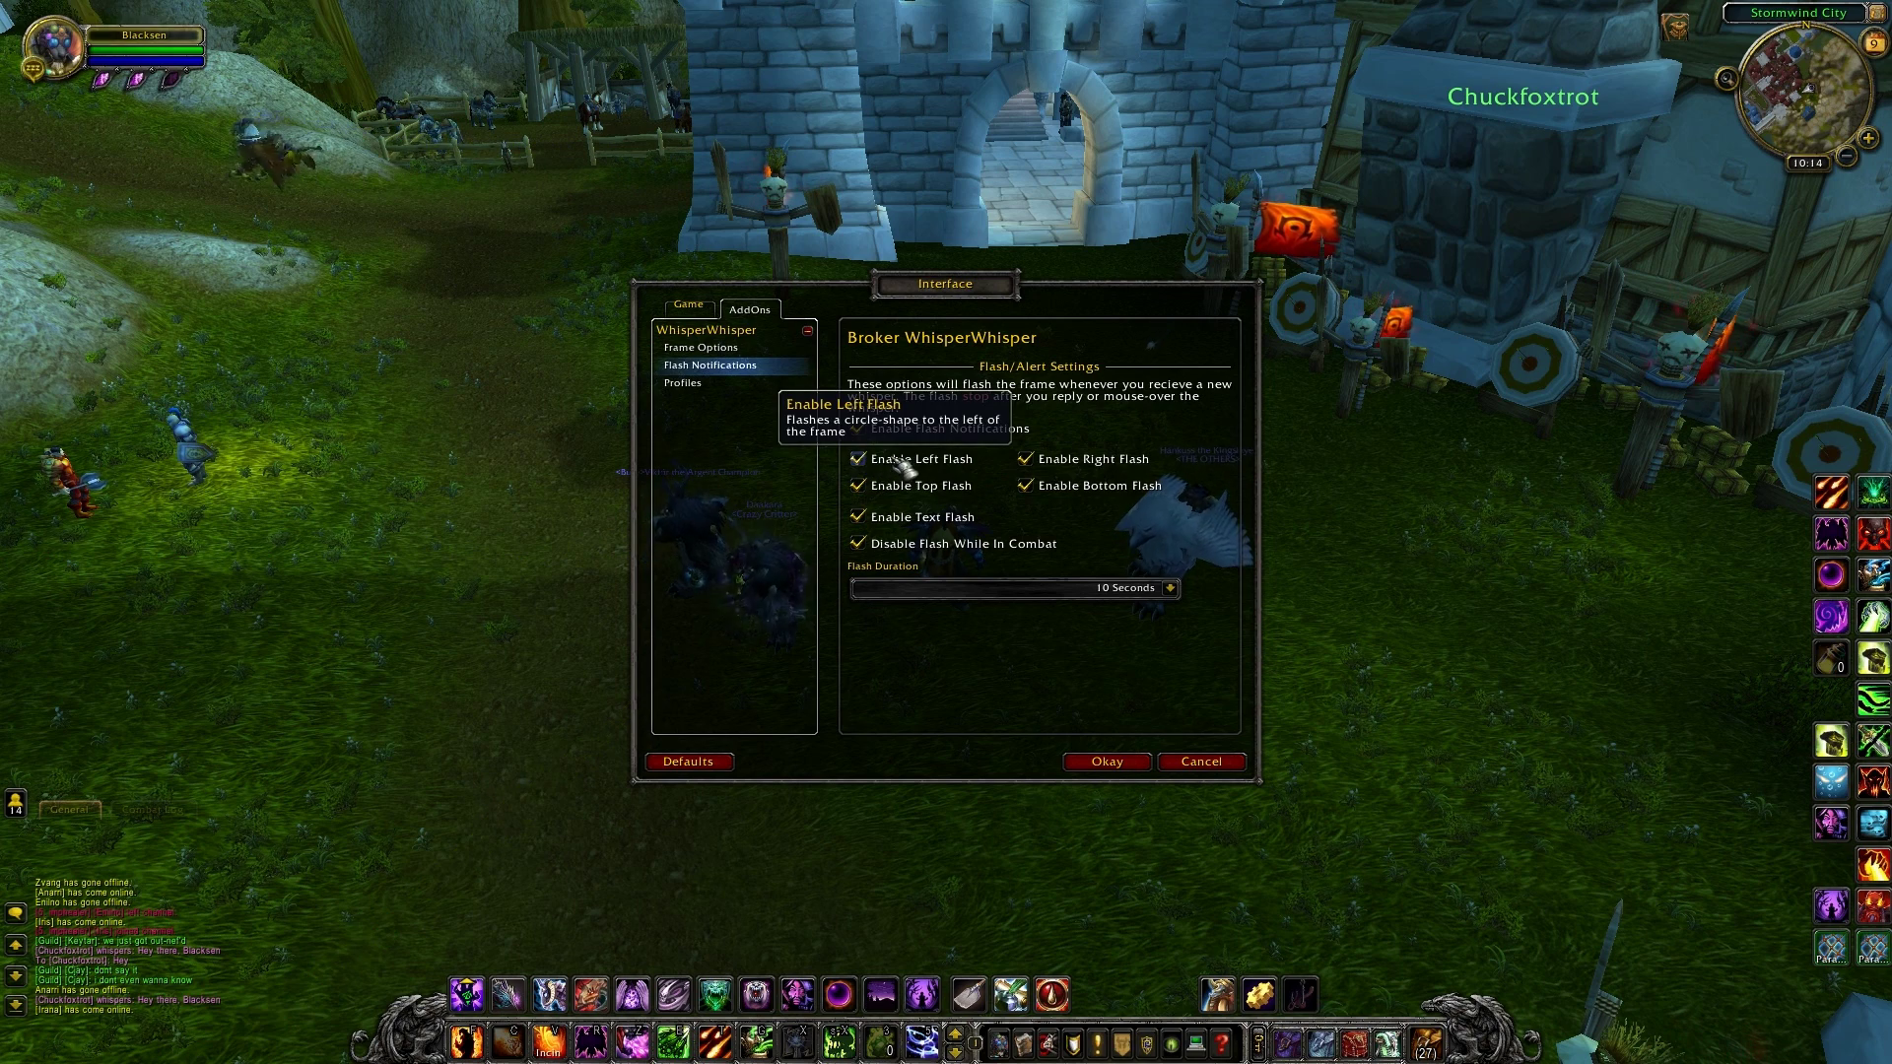
Step: Turn off the top and bottom flashes and whisper 'Hey there' in reply
click(925, 487)
click(1158, 493)
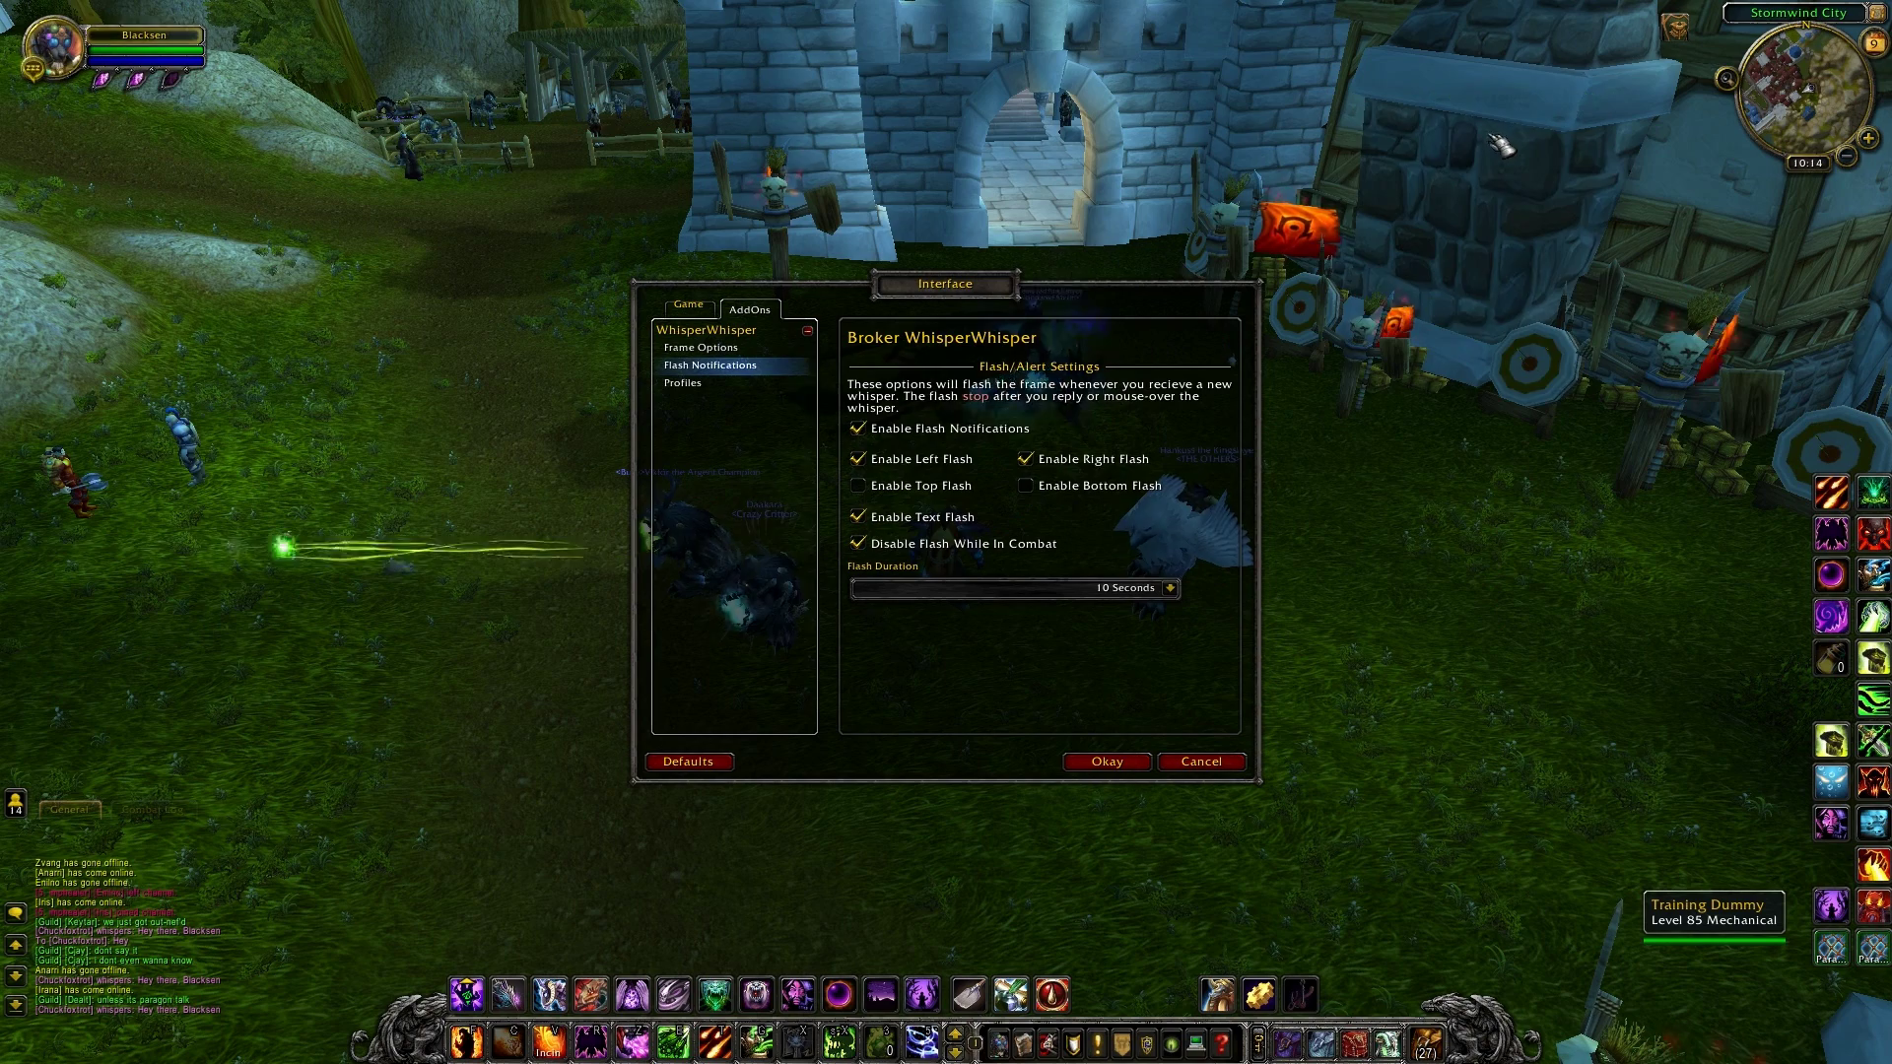
mouse_move(1495, 98)
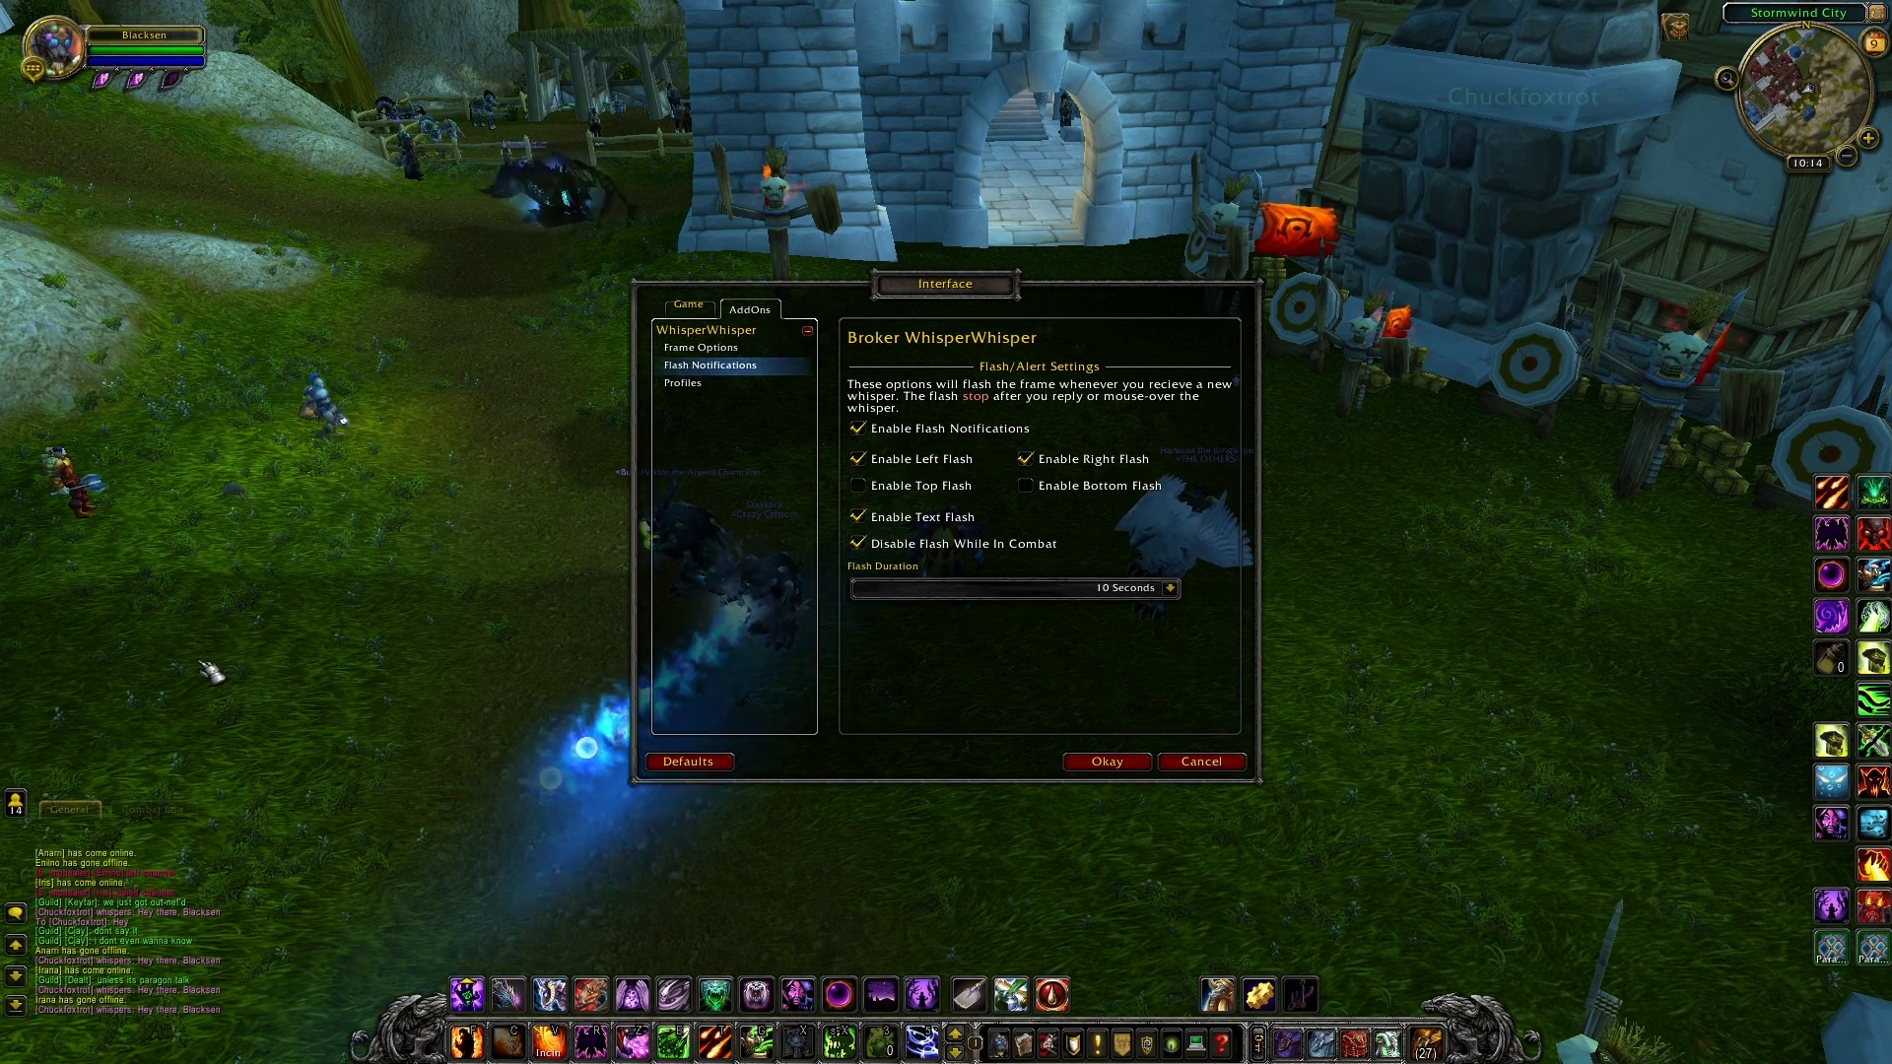
text(rot]: Hey there)
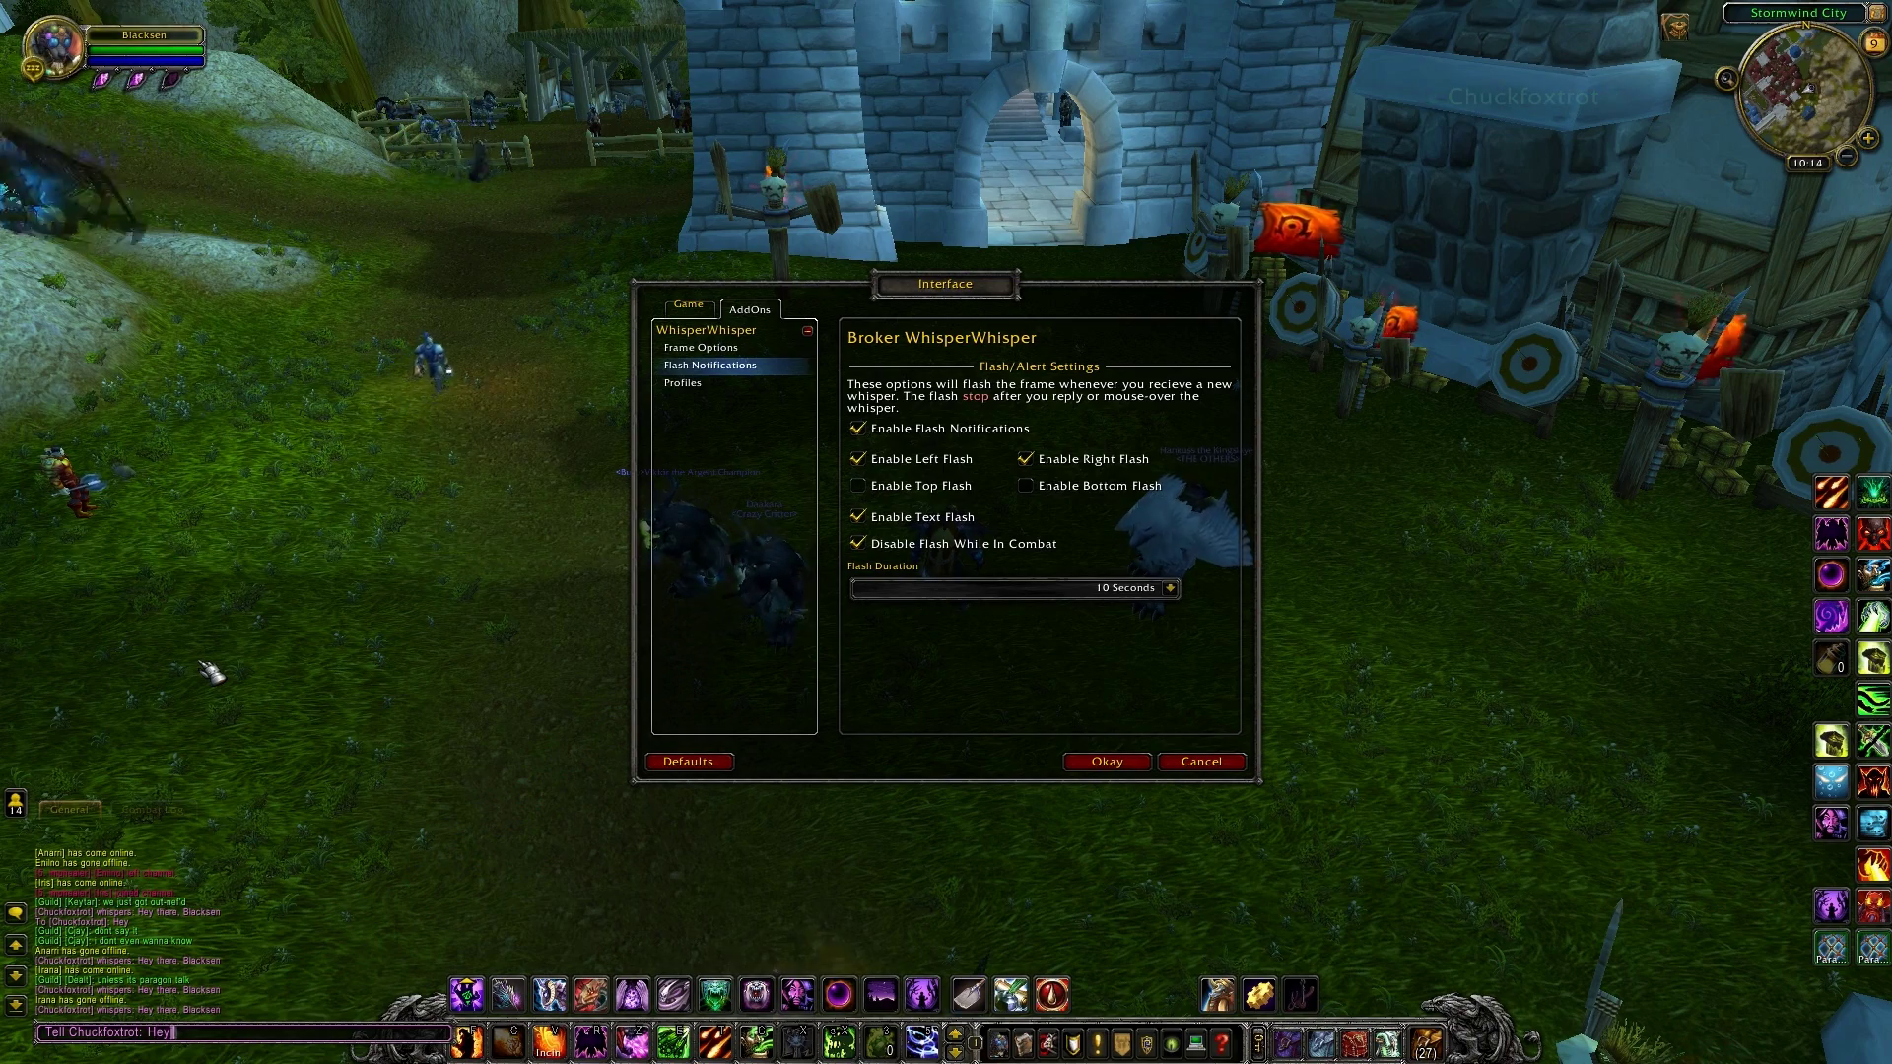
key(Return)
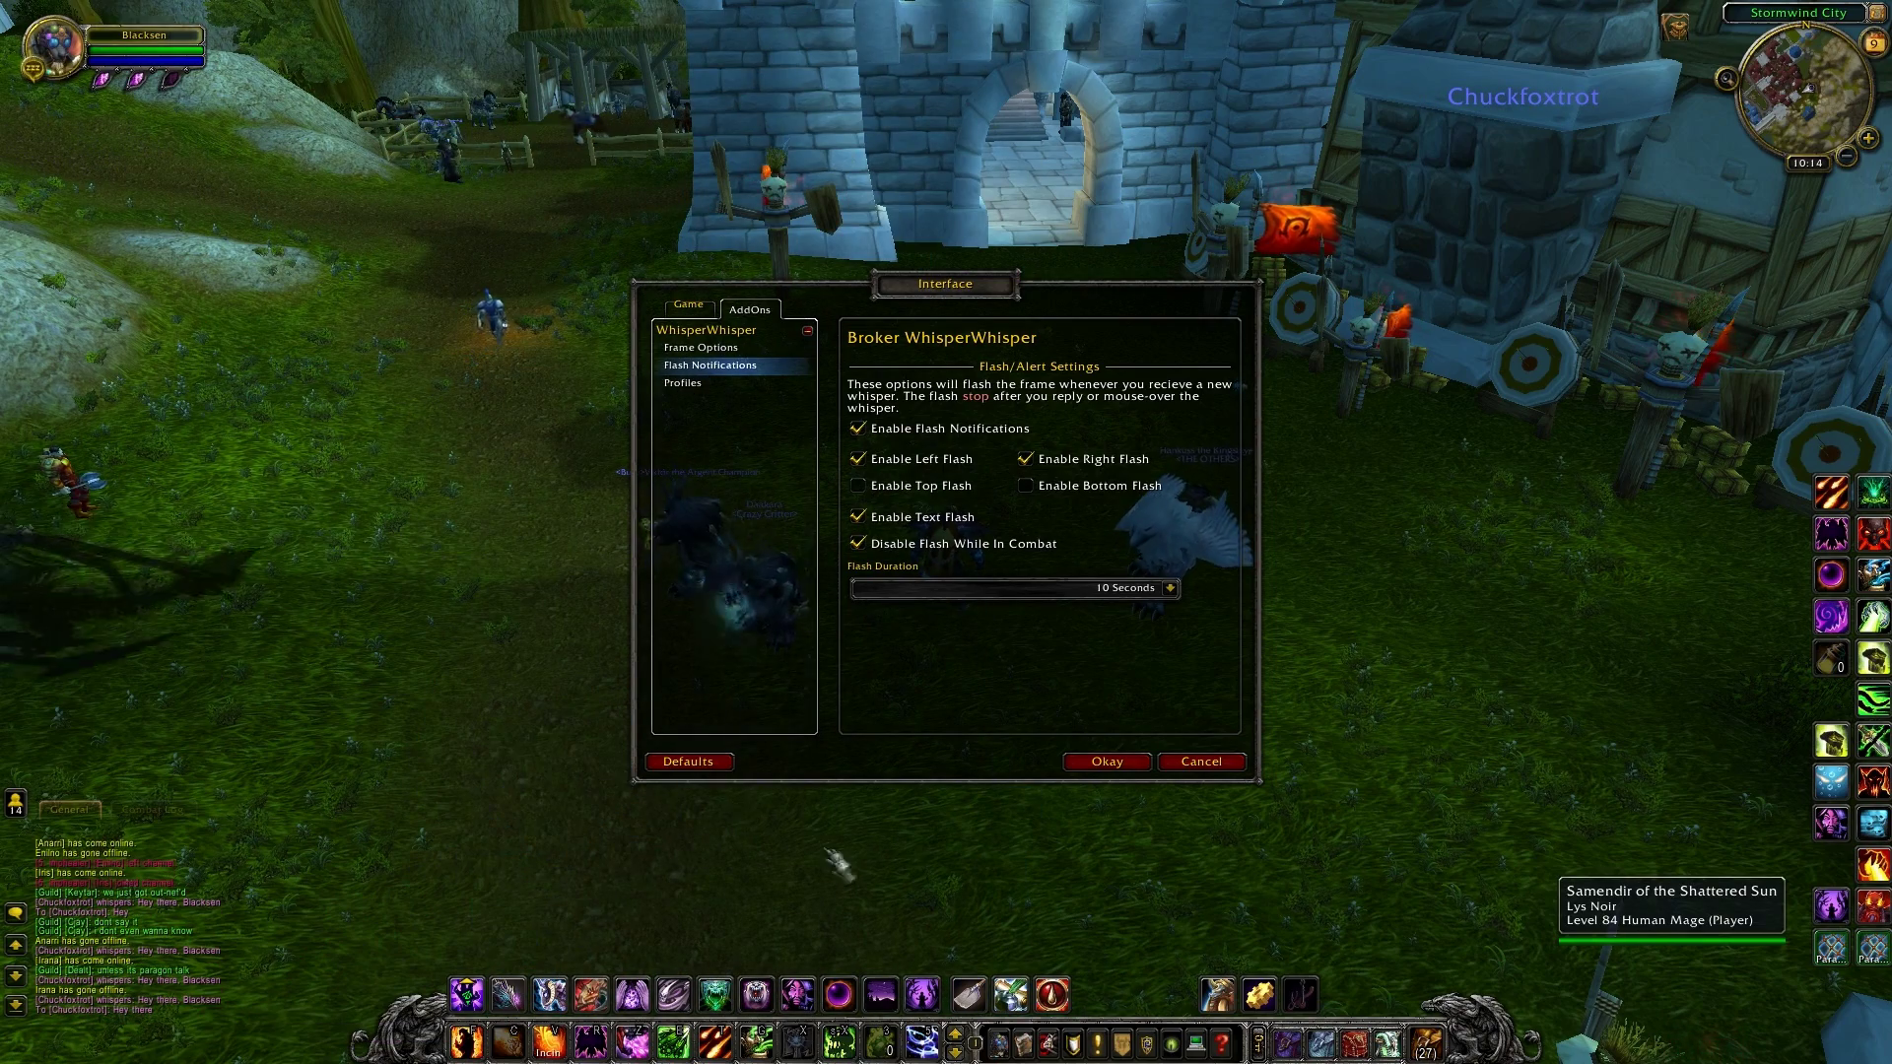
Step: Set Flash Duration to Indefinitely and turn the top flash back on
click(1173, 592)
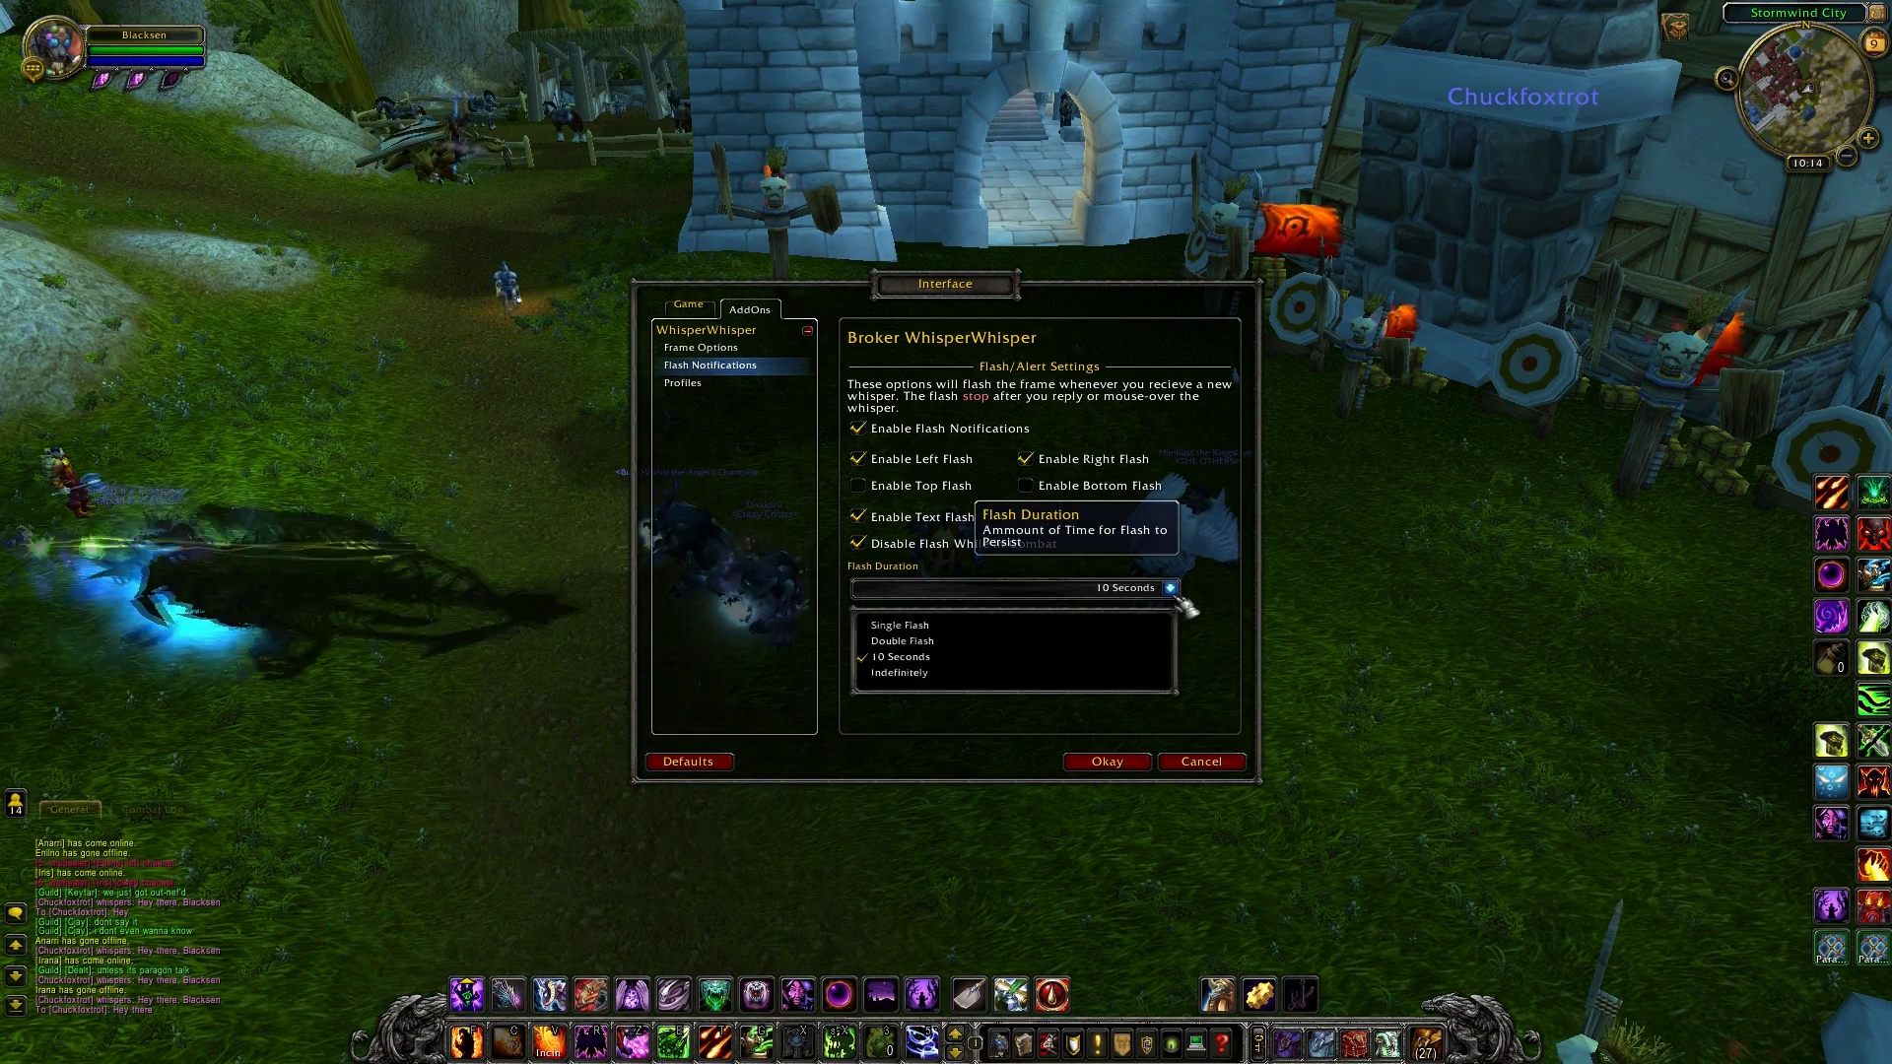
click(1108, 674)
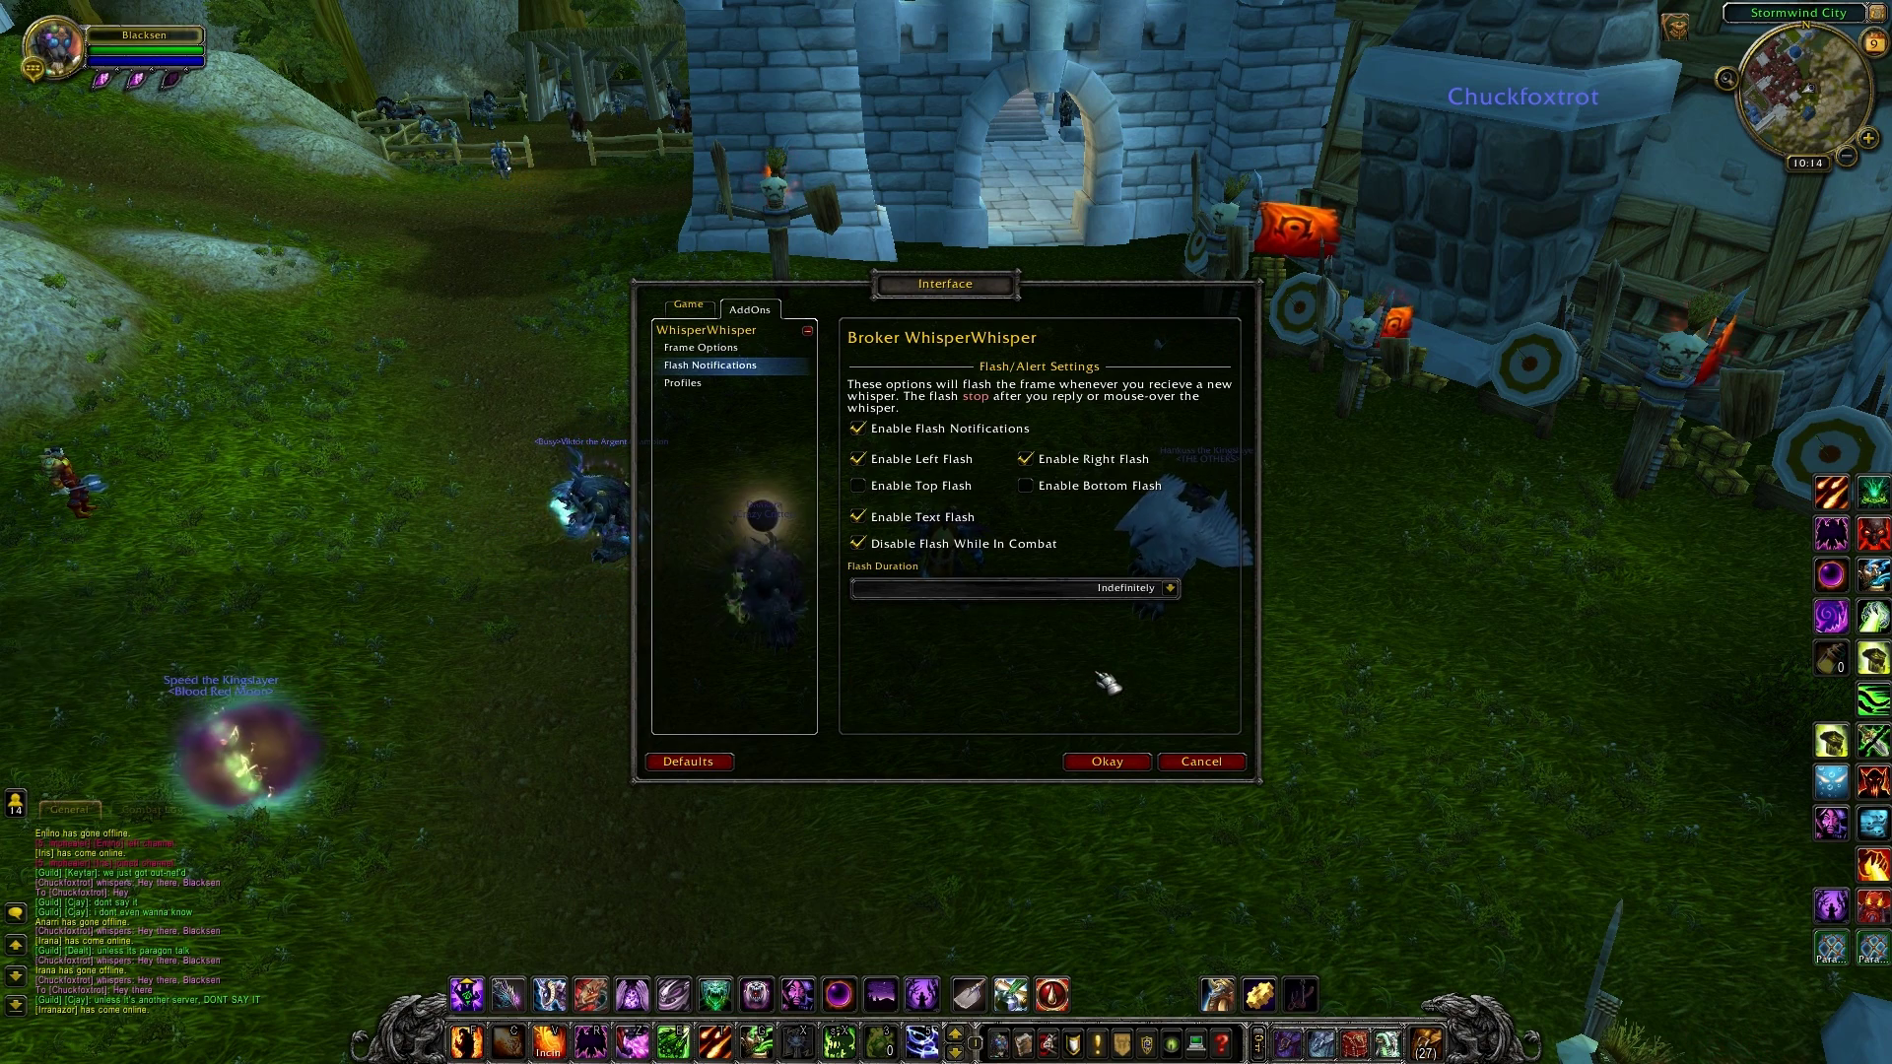
click(857, 486)
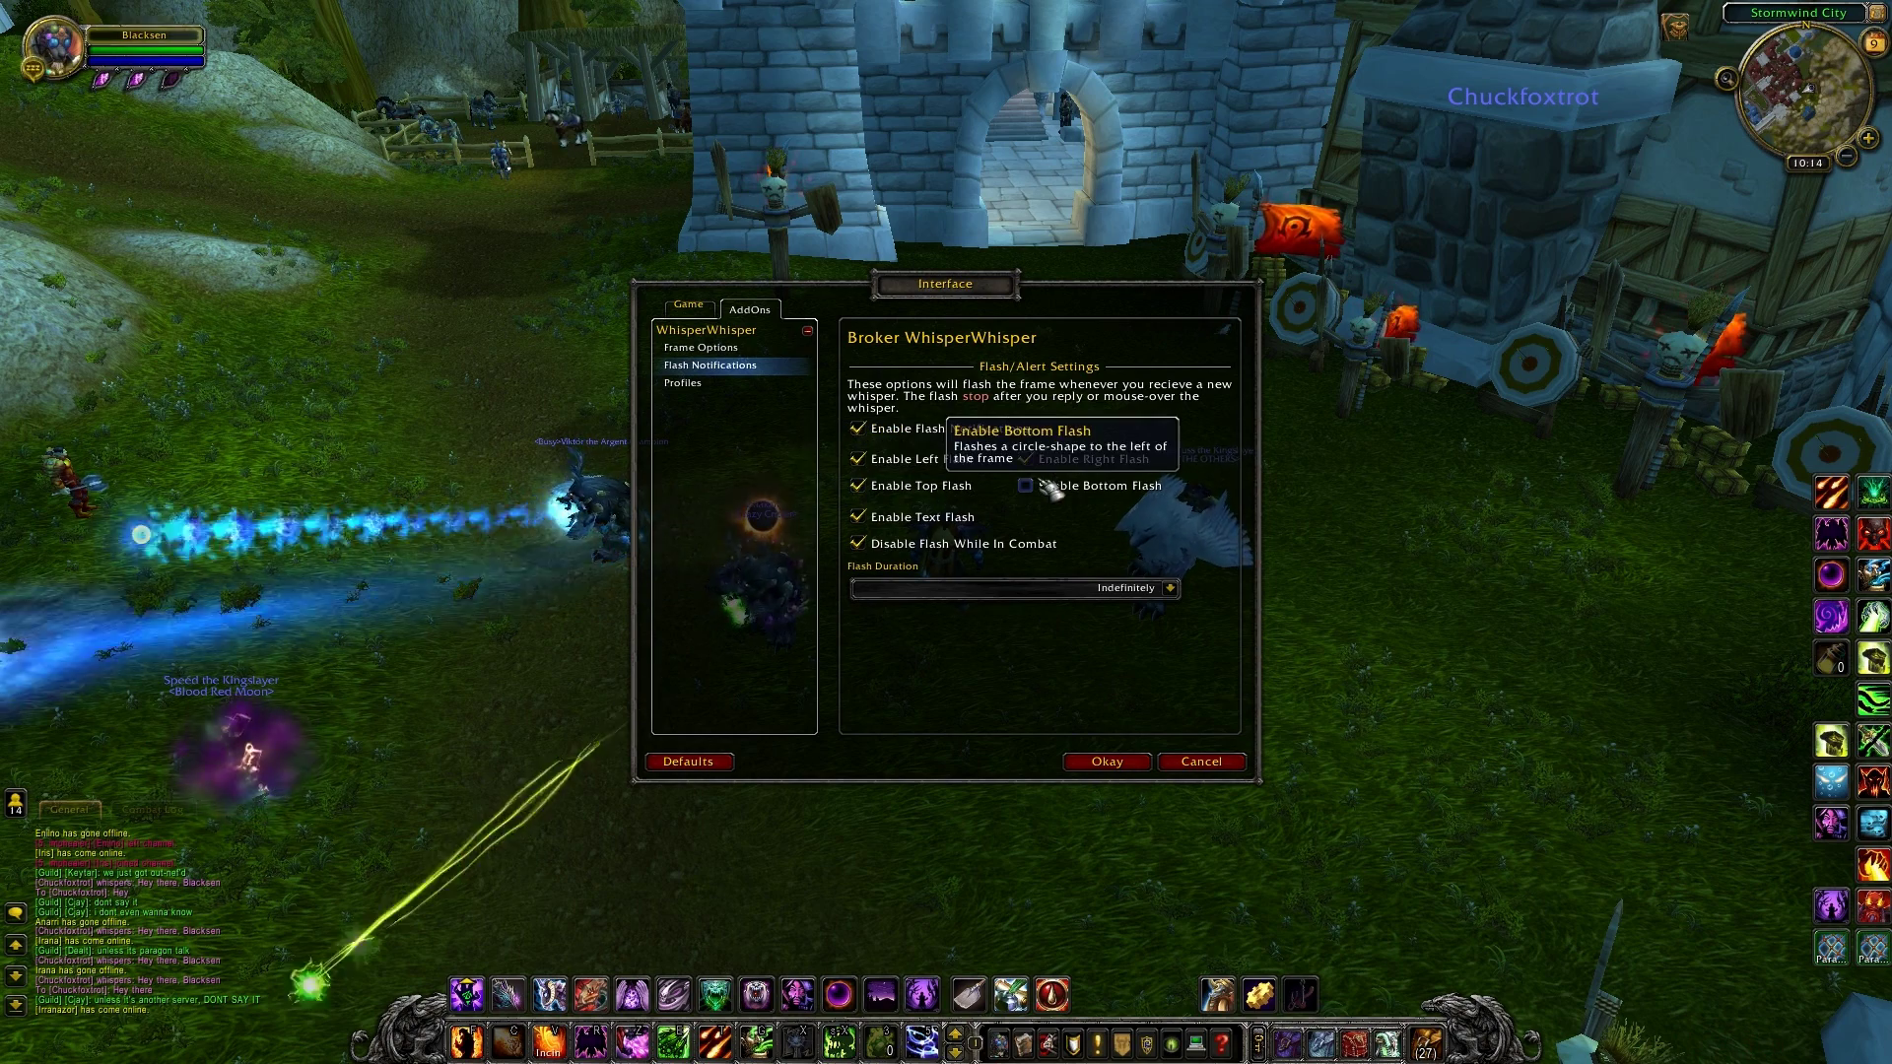
Step: Review the Profiles page, keep the Default profile, and close the options with Okay
click(760, 386)
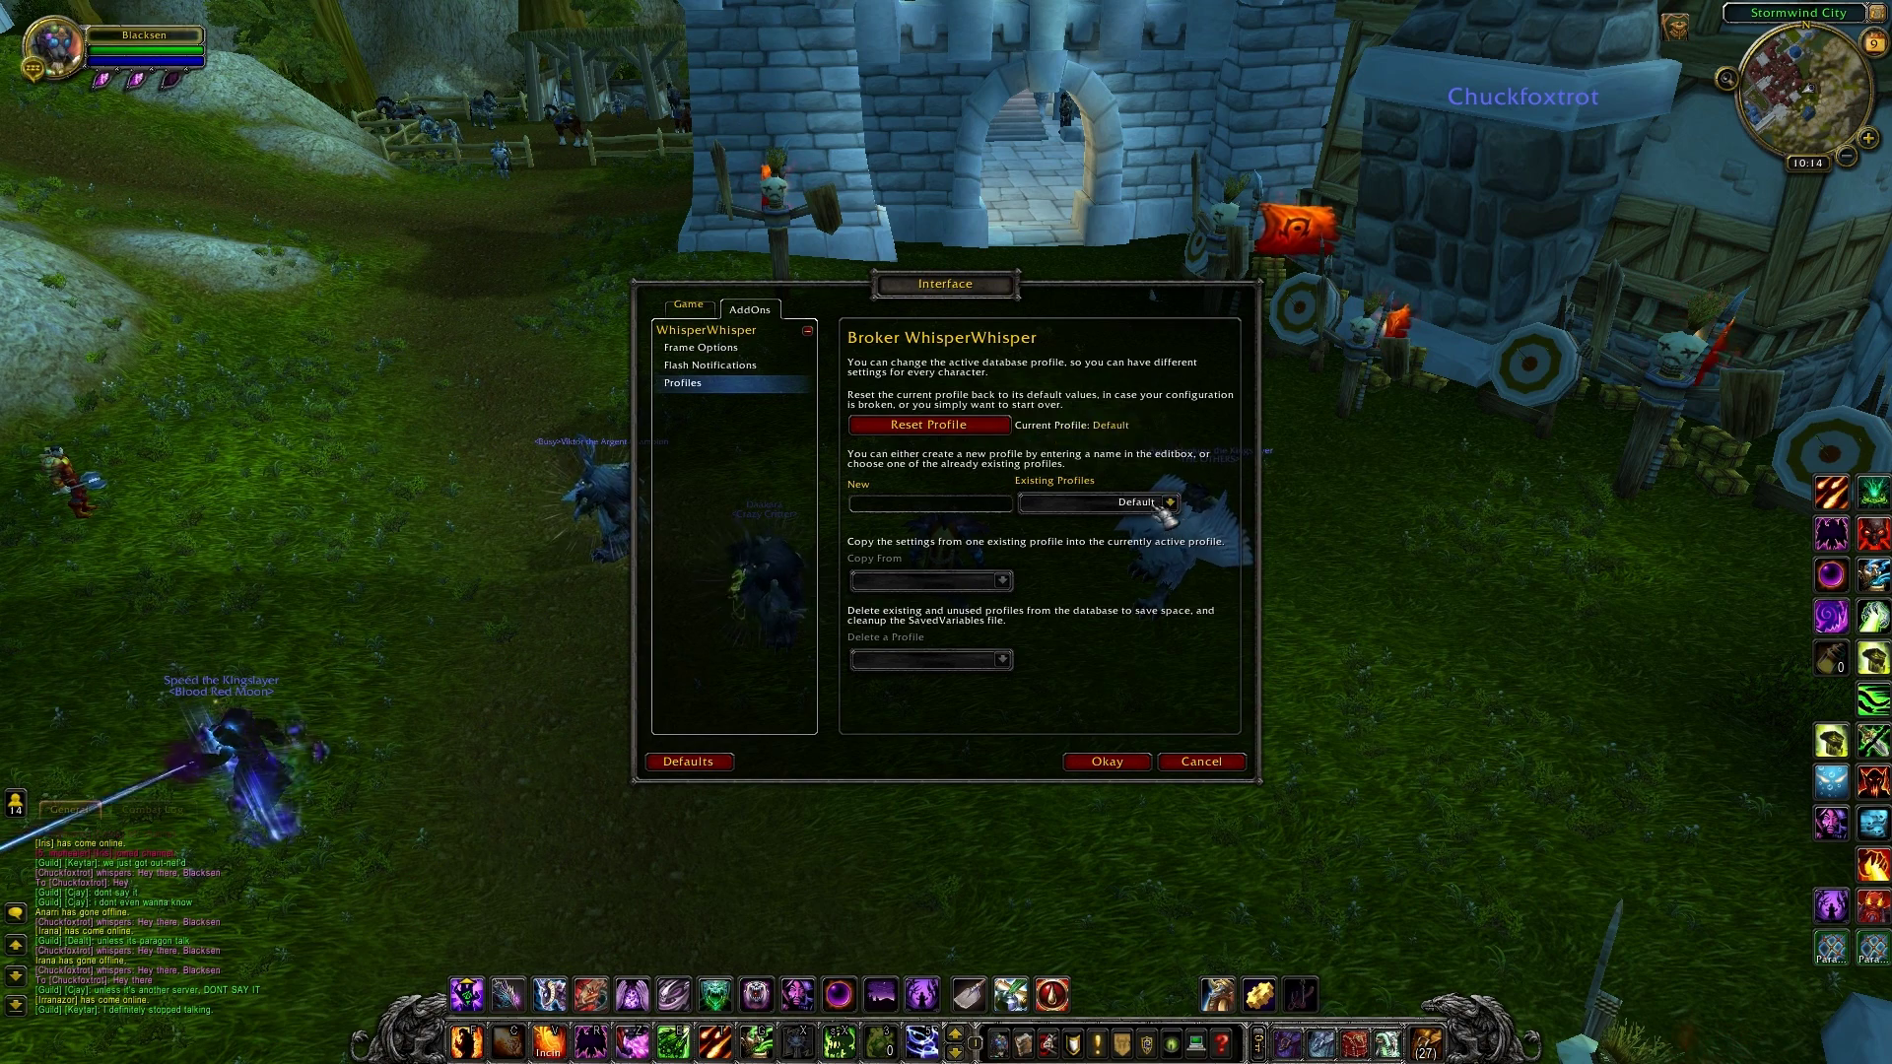
click(1184, 506)
click(1184, 507)
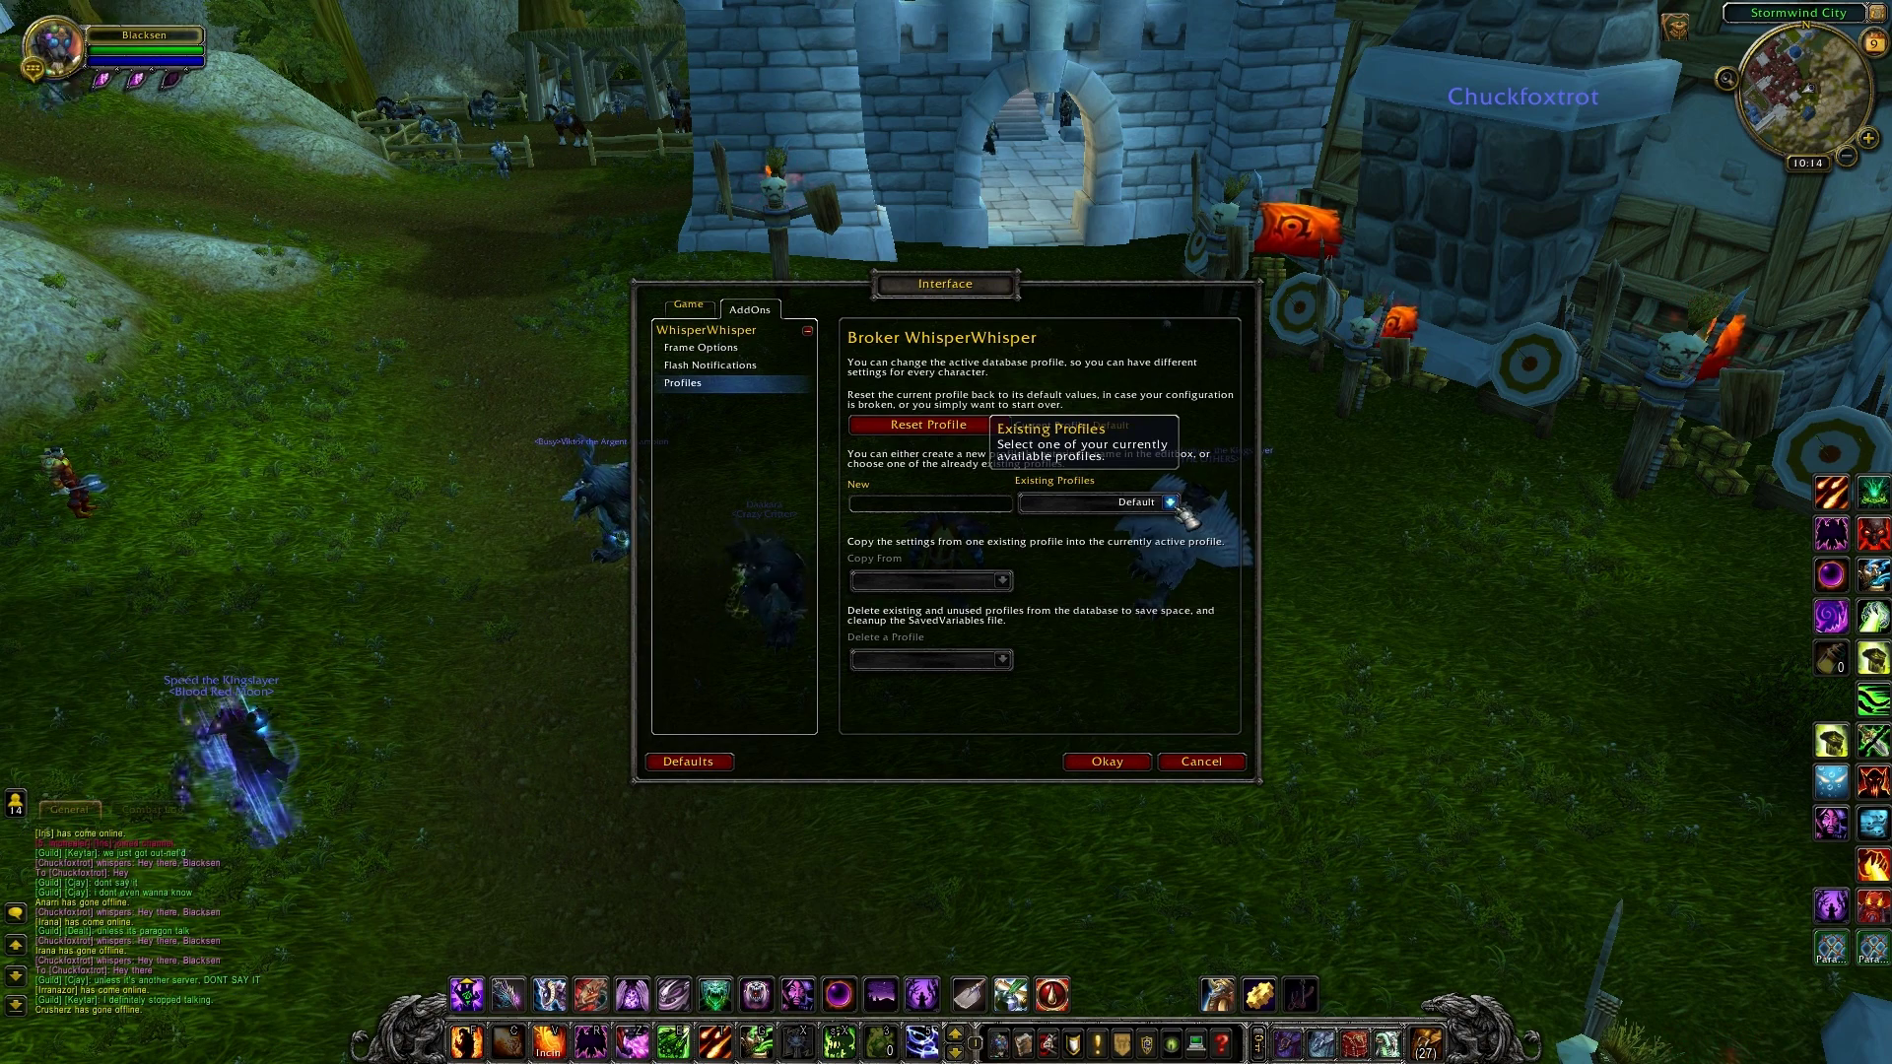
click(1127, 765)
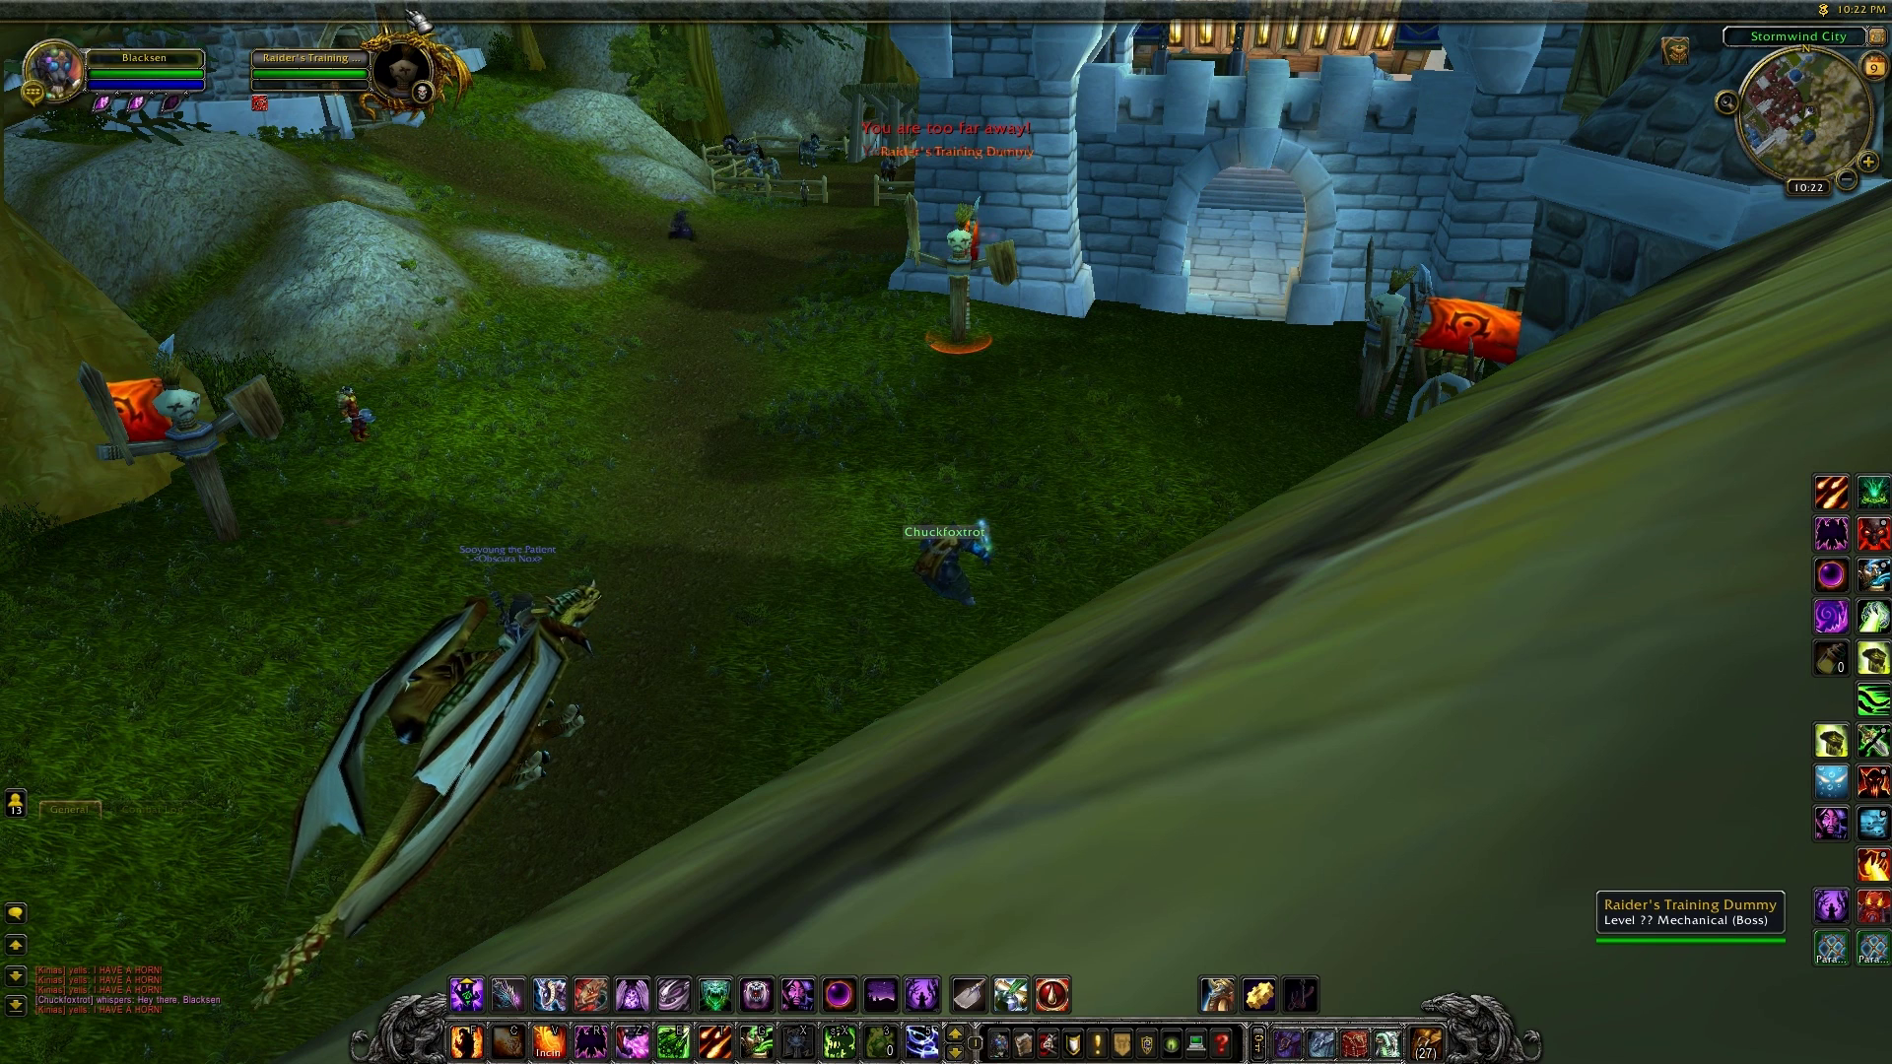
Step: Add Broker_WhisperWhisper to the Titan Panel top bar from its General plugins menu
right_click(469, 27)
mouse_move(480, 111)
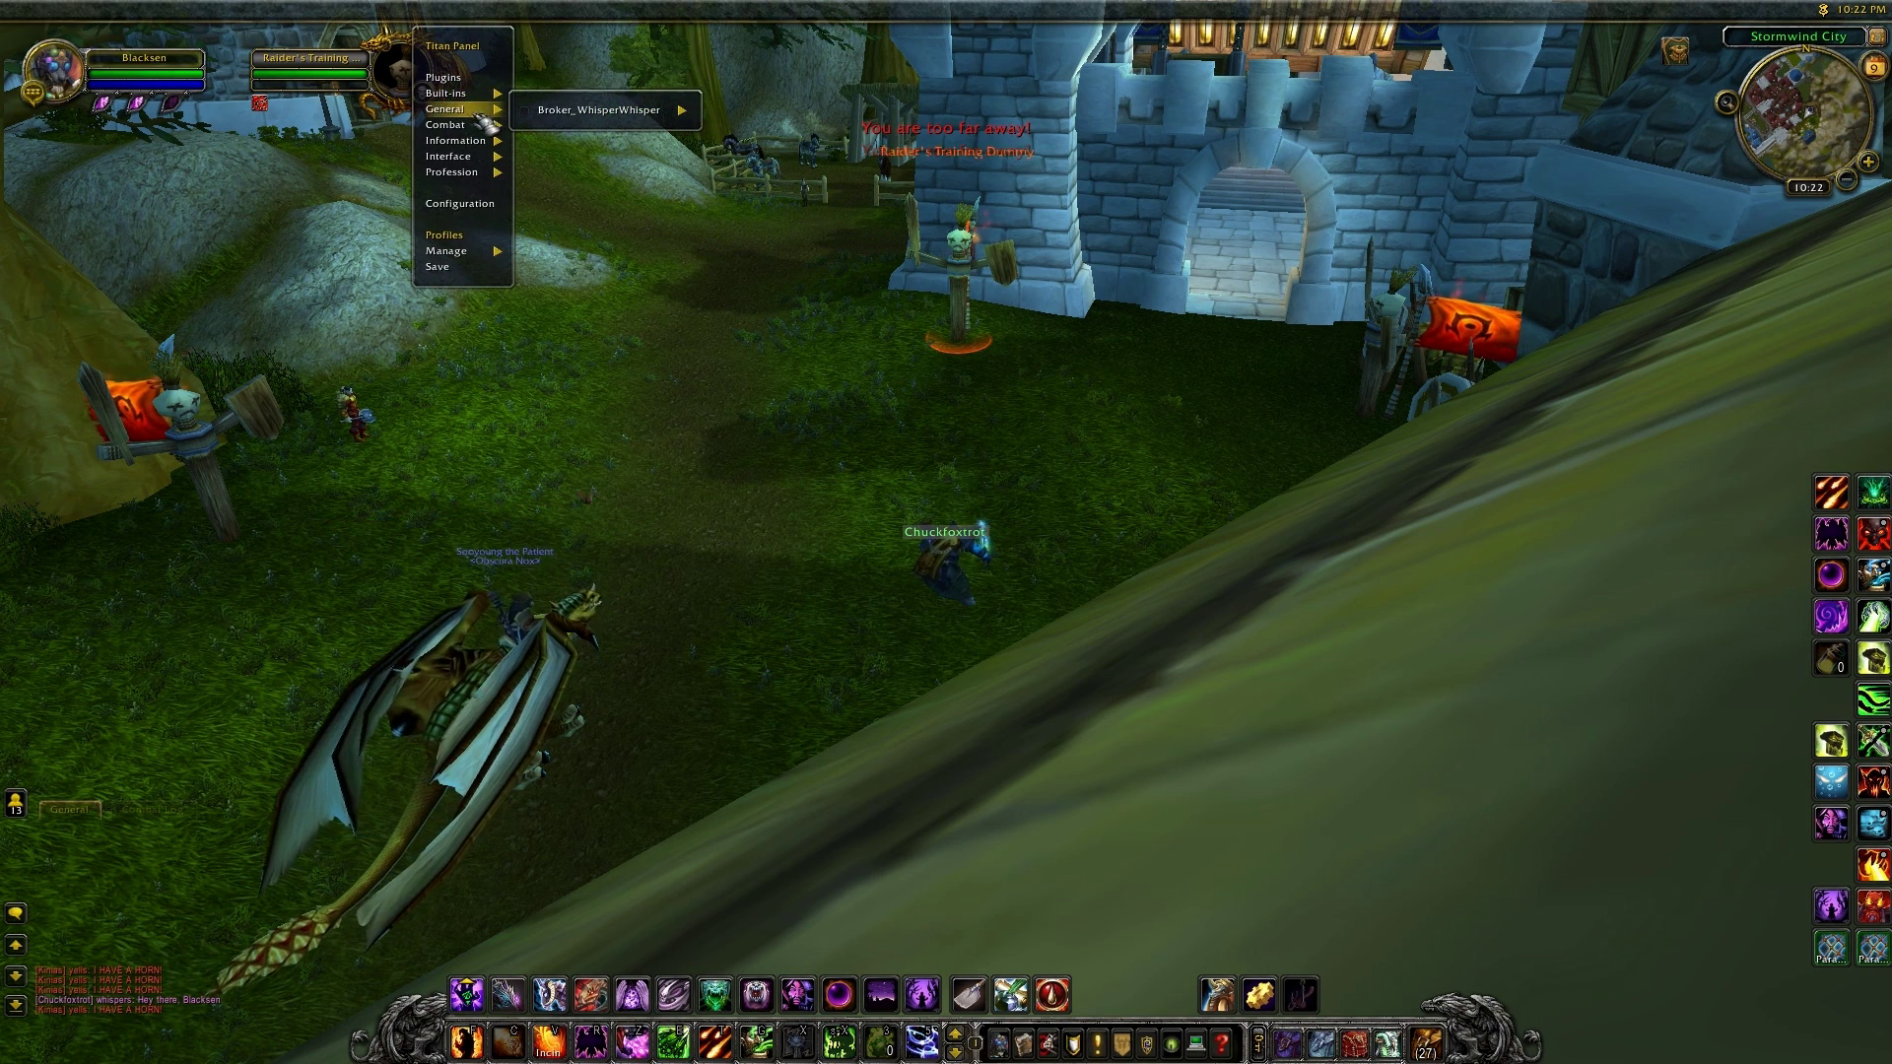
mouse_move(550, 118)
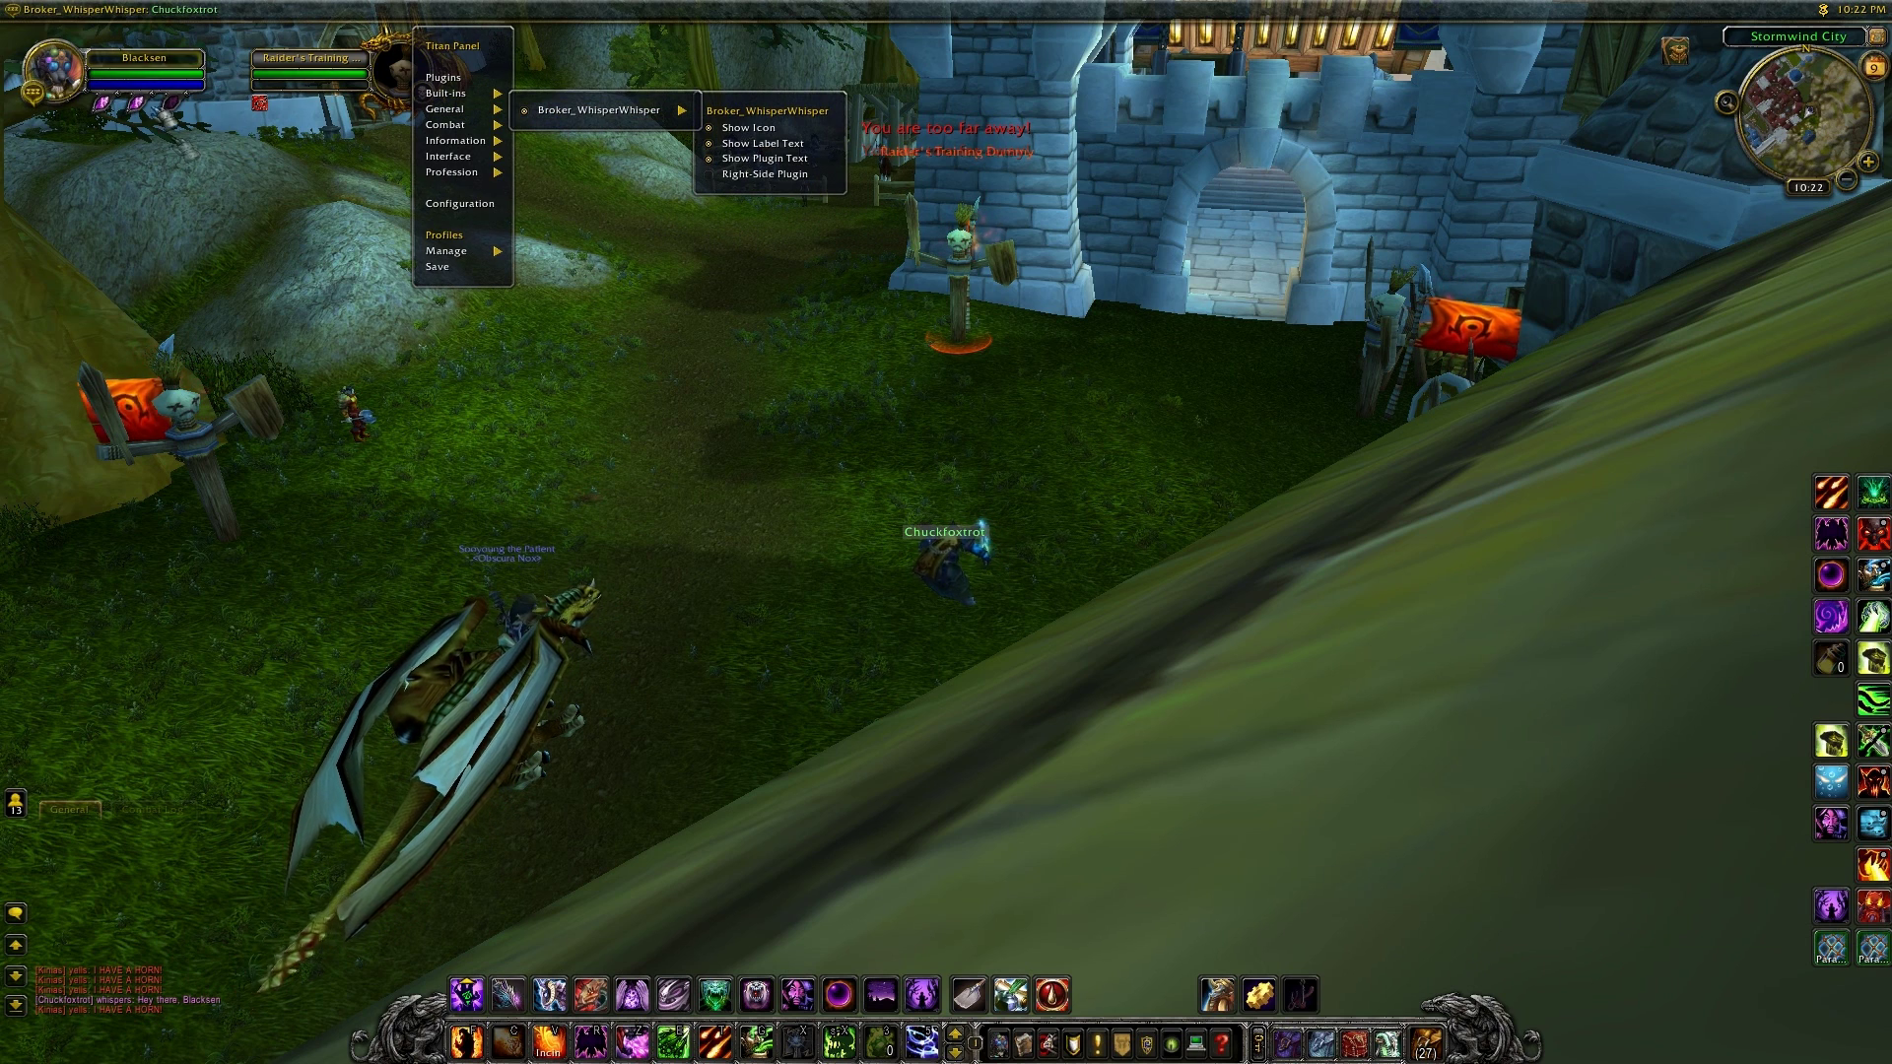
mouse_move(158, 21)
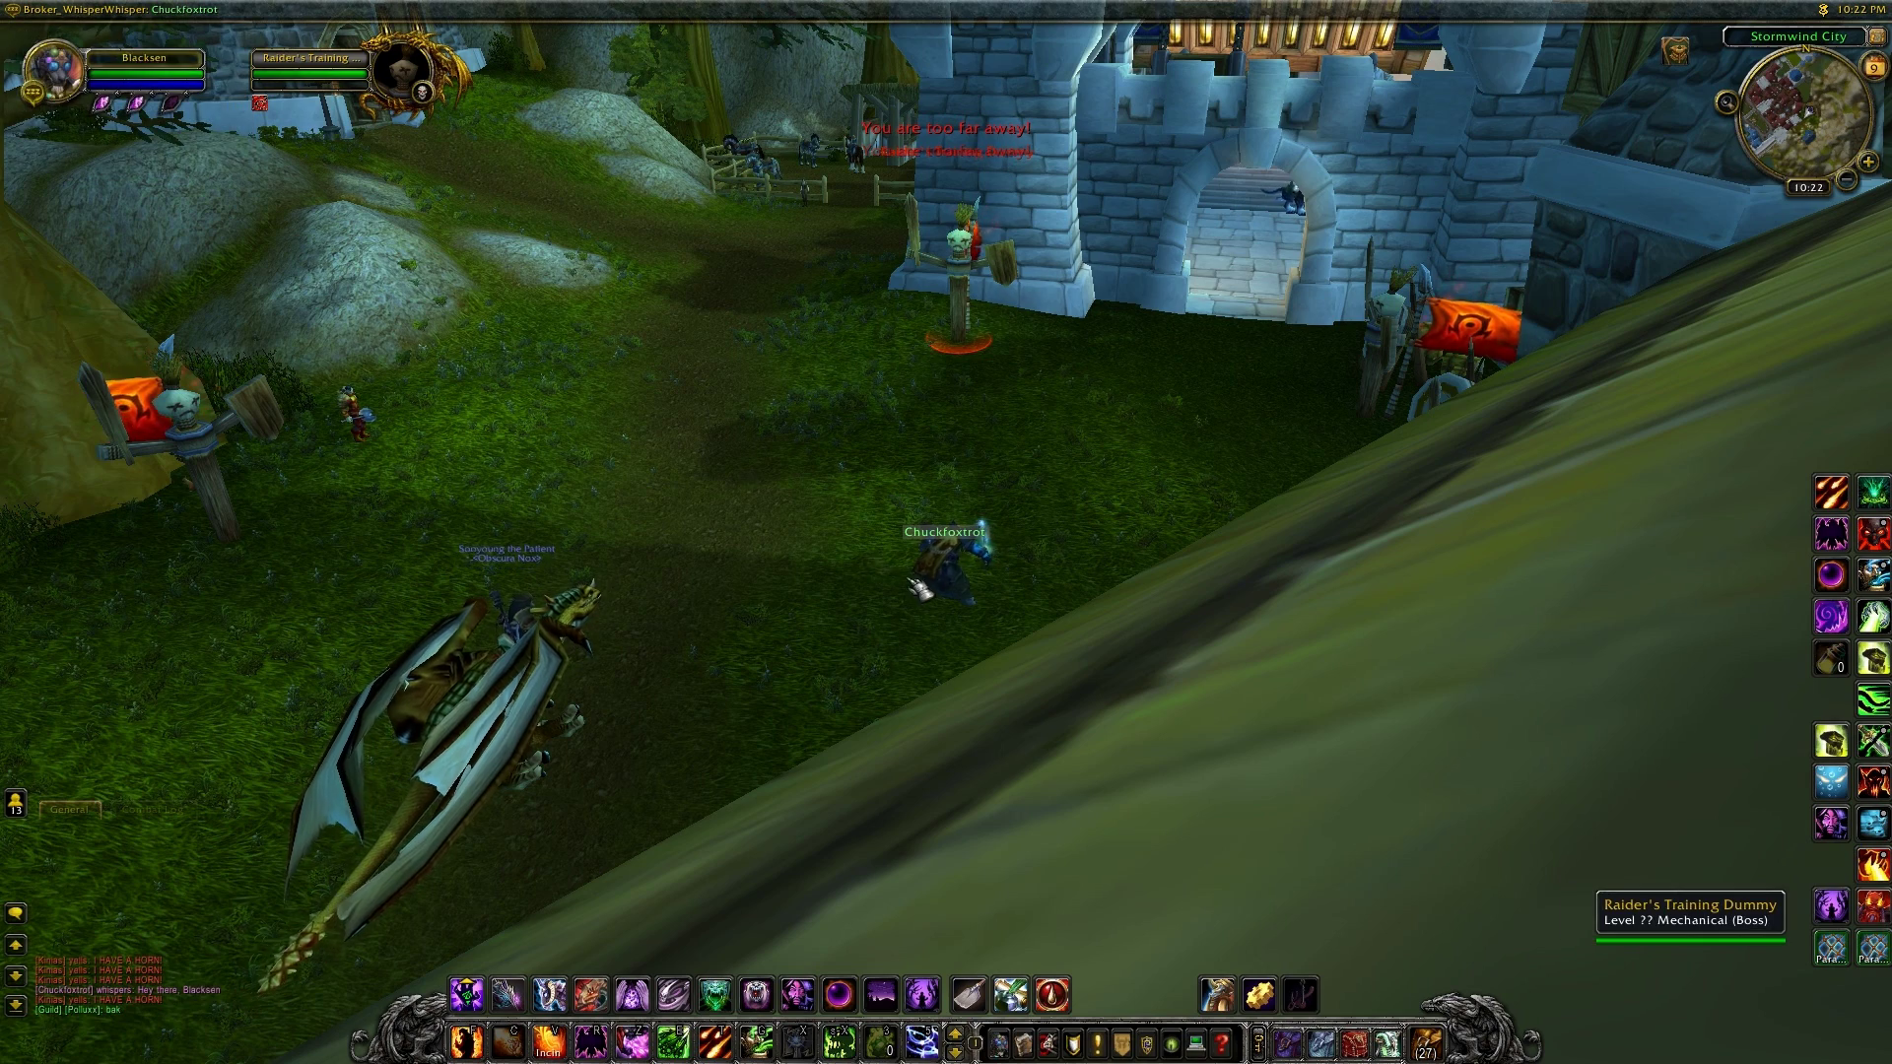
Step: Move the floating frame, then tick Hide Frame Completely in the addon options and confirm
drag(946, 536, 680, 329)
right_click(680, 324)
click(678, 359)
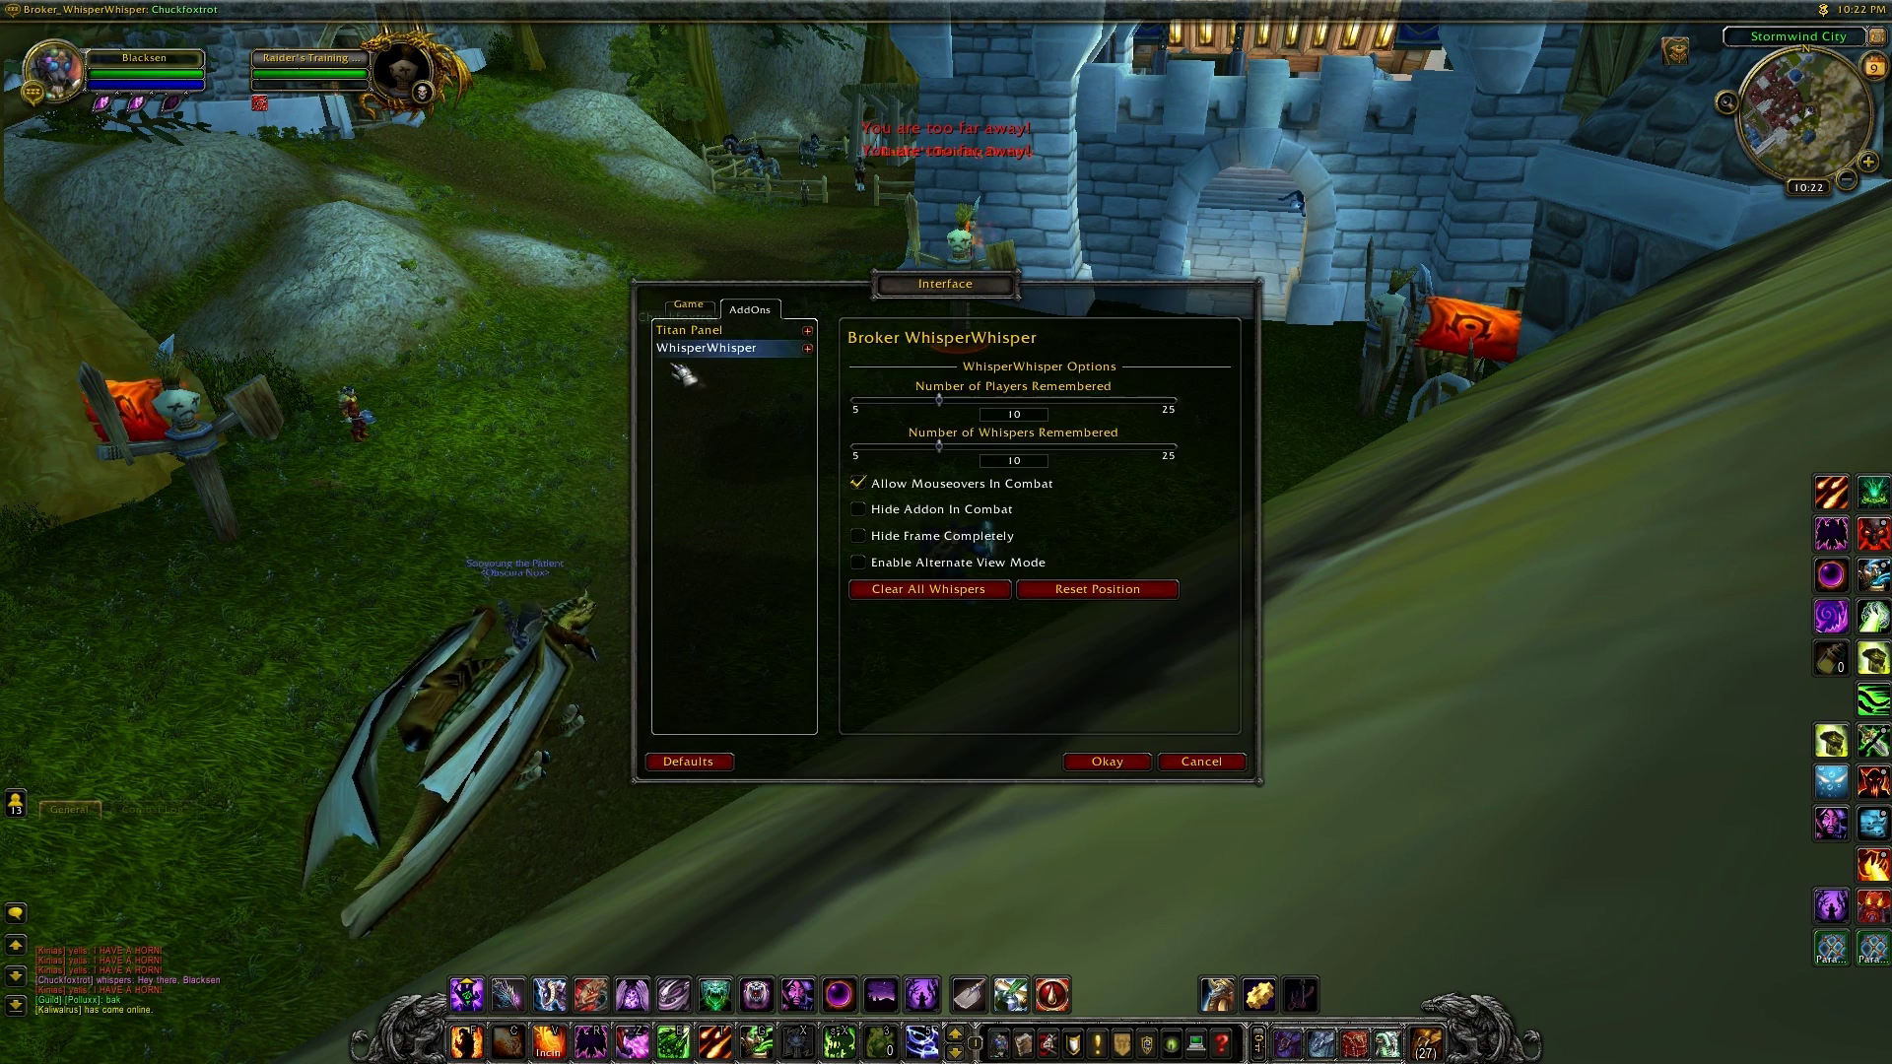
click(979, 543)
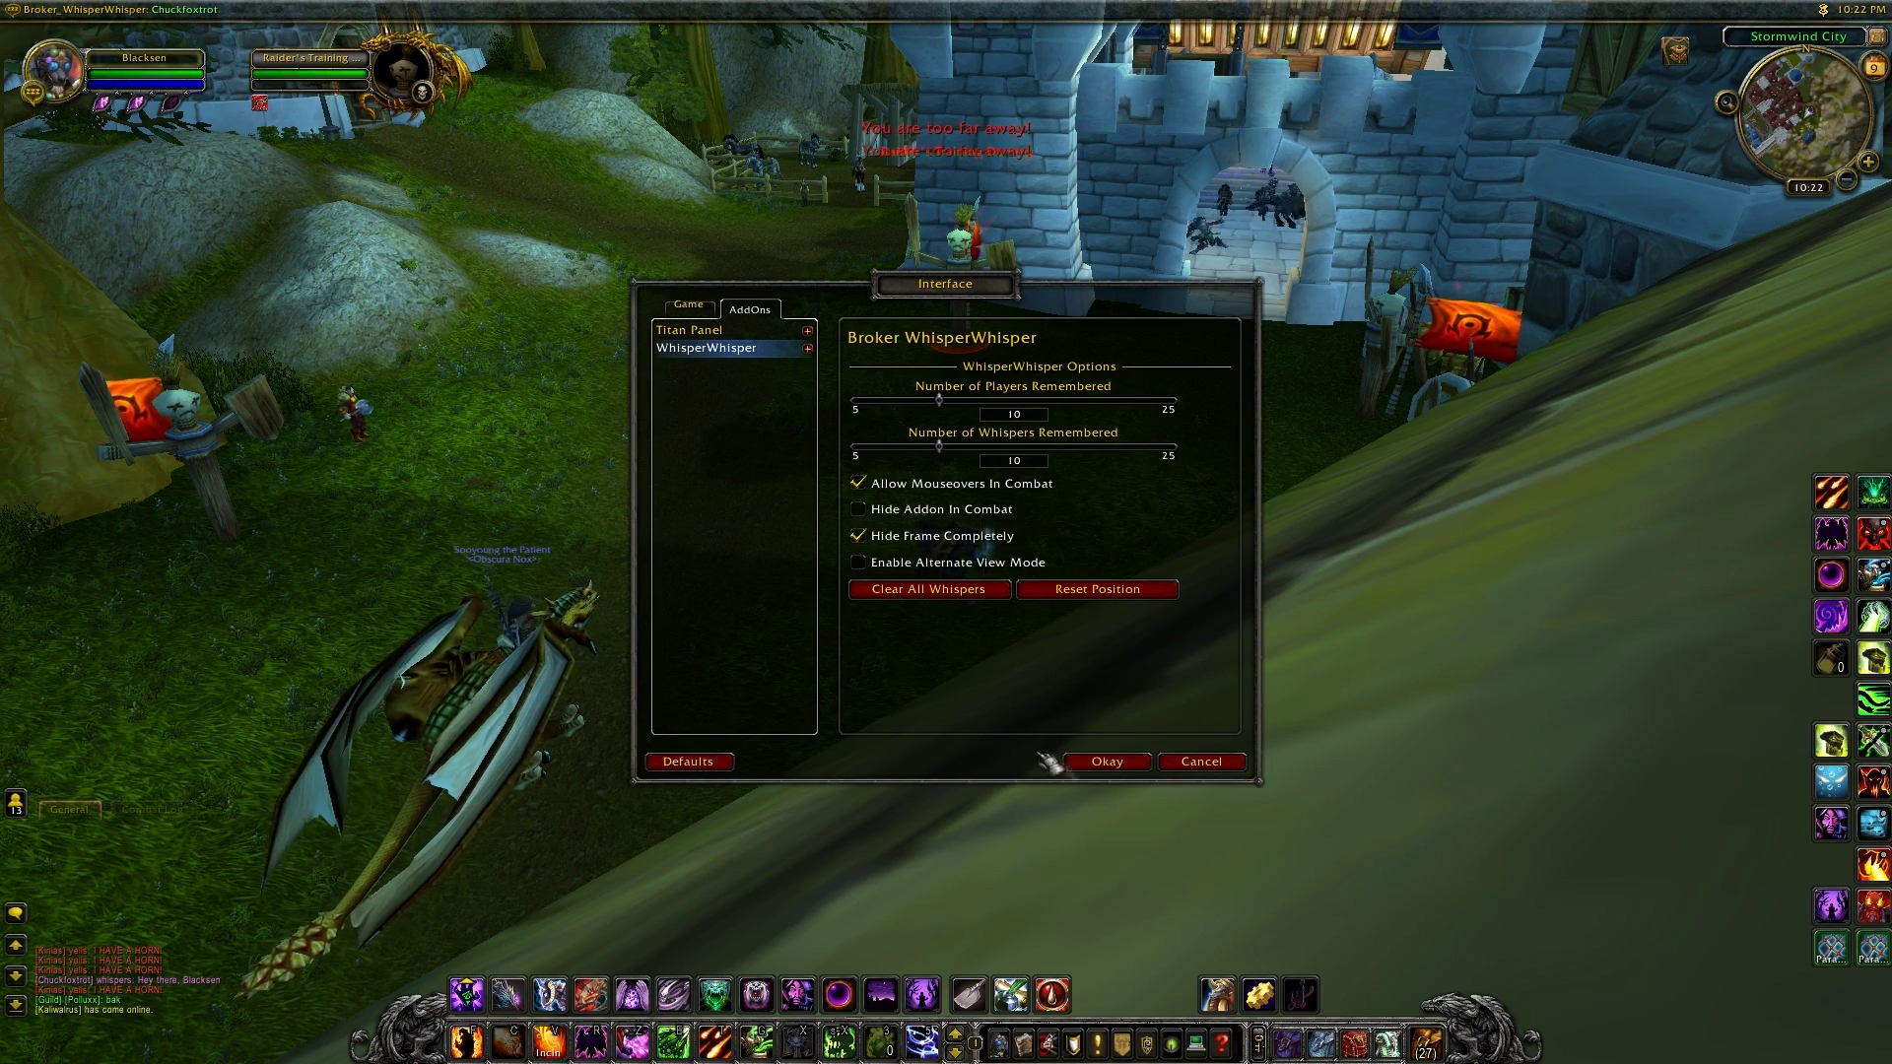
click(1106, 765)
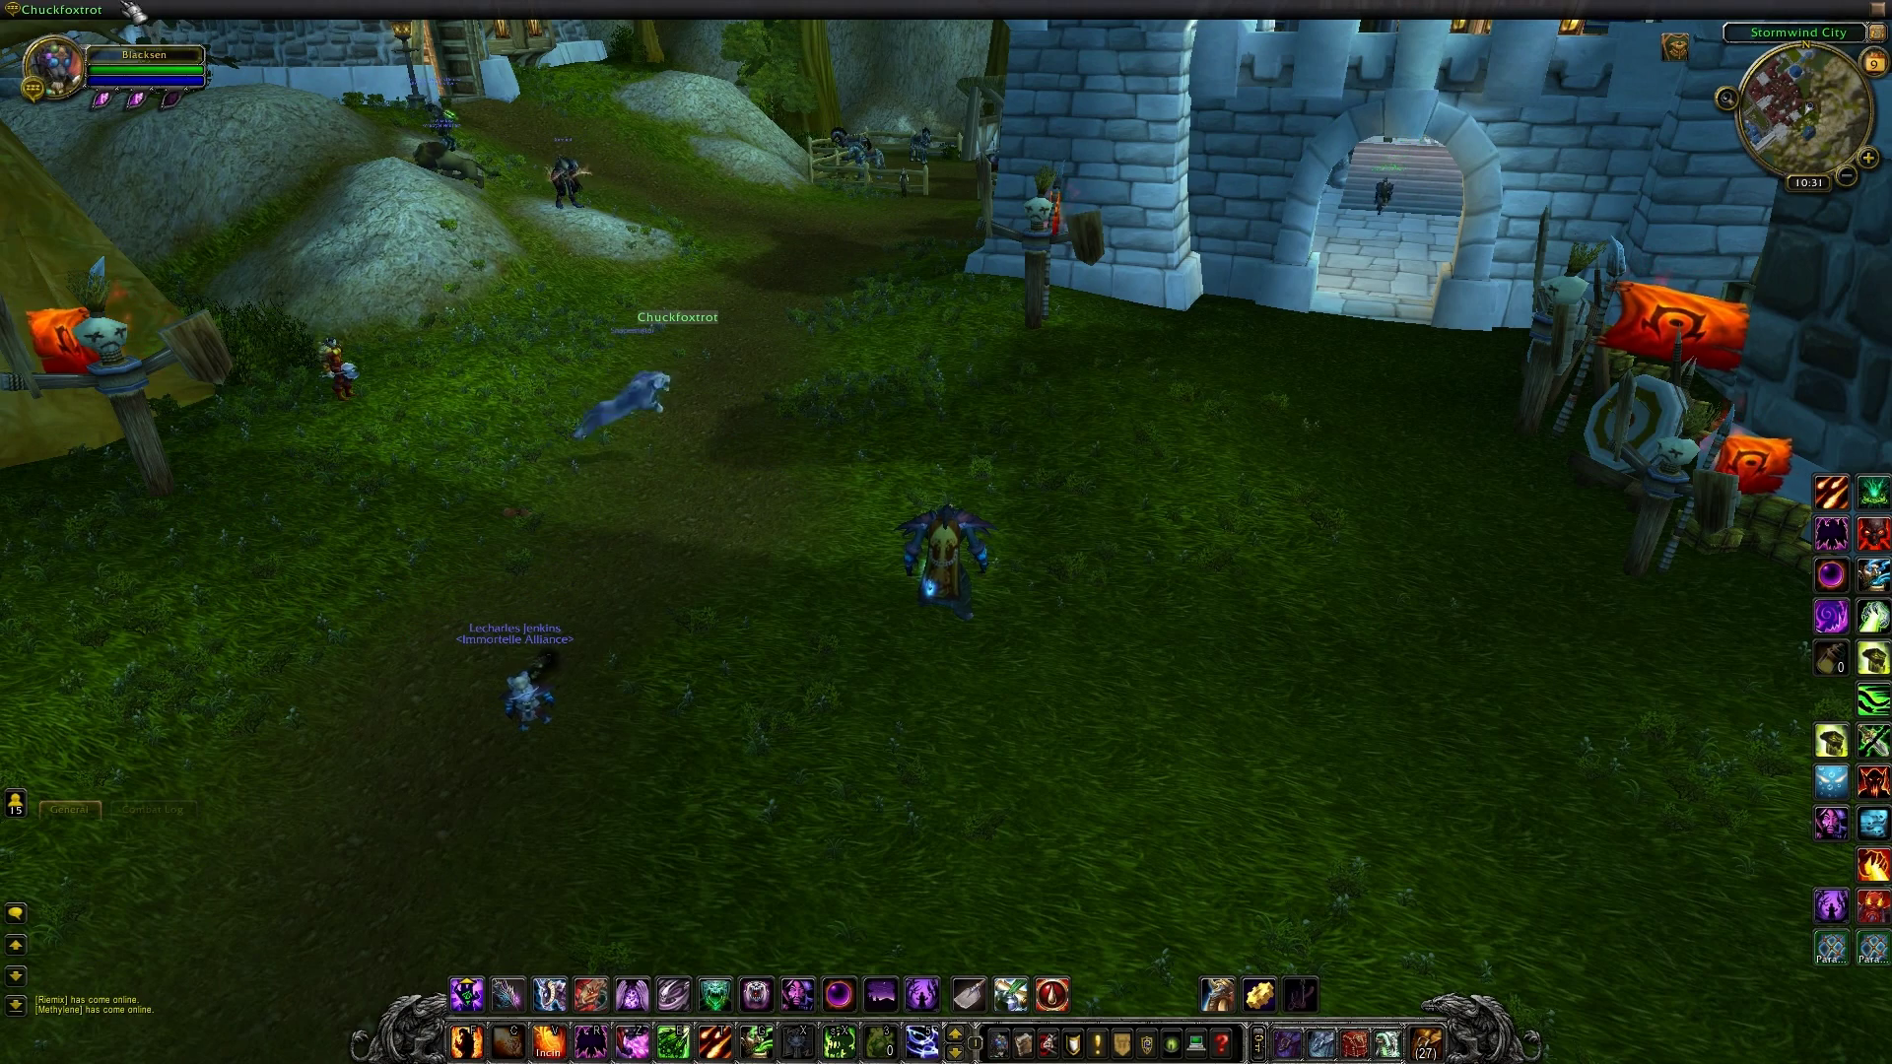
Step: Drag the WhisperWhisper label beside the castle gate and view its Broker_WhisperWhisper plugin settings in ChocolateBar
mouse_move(116, 10)
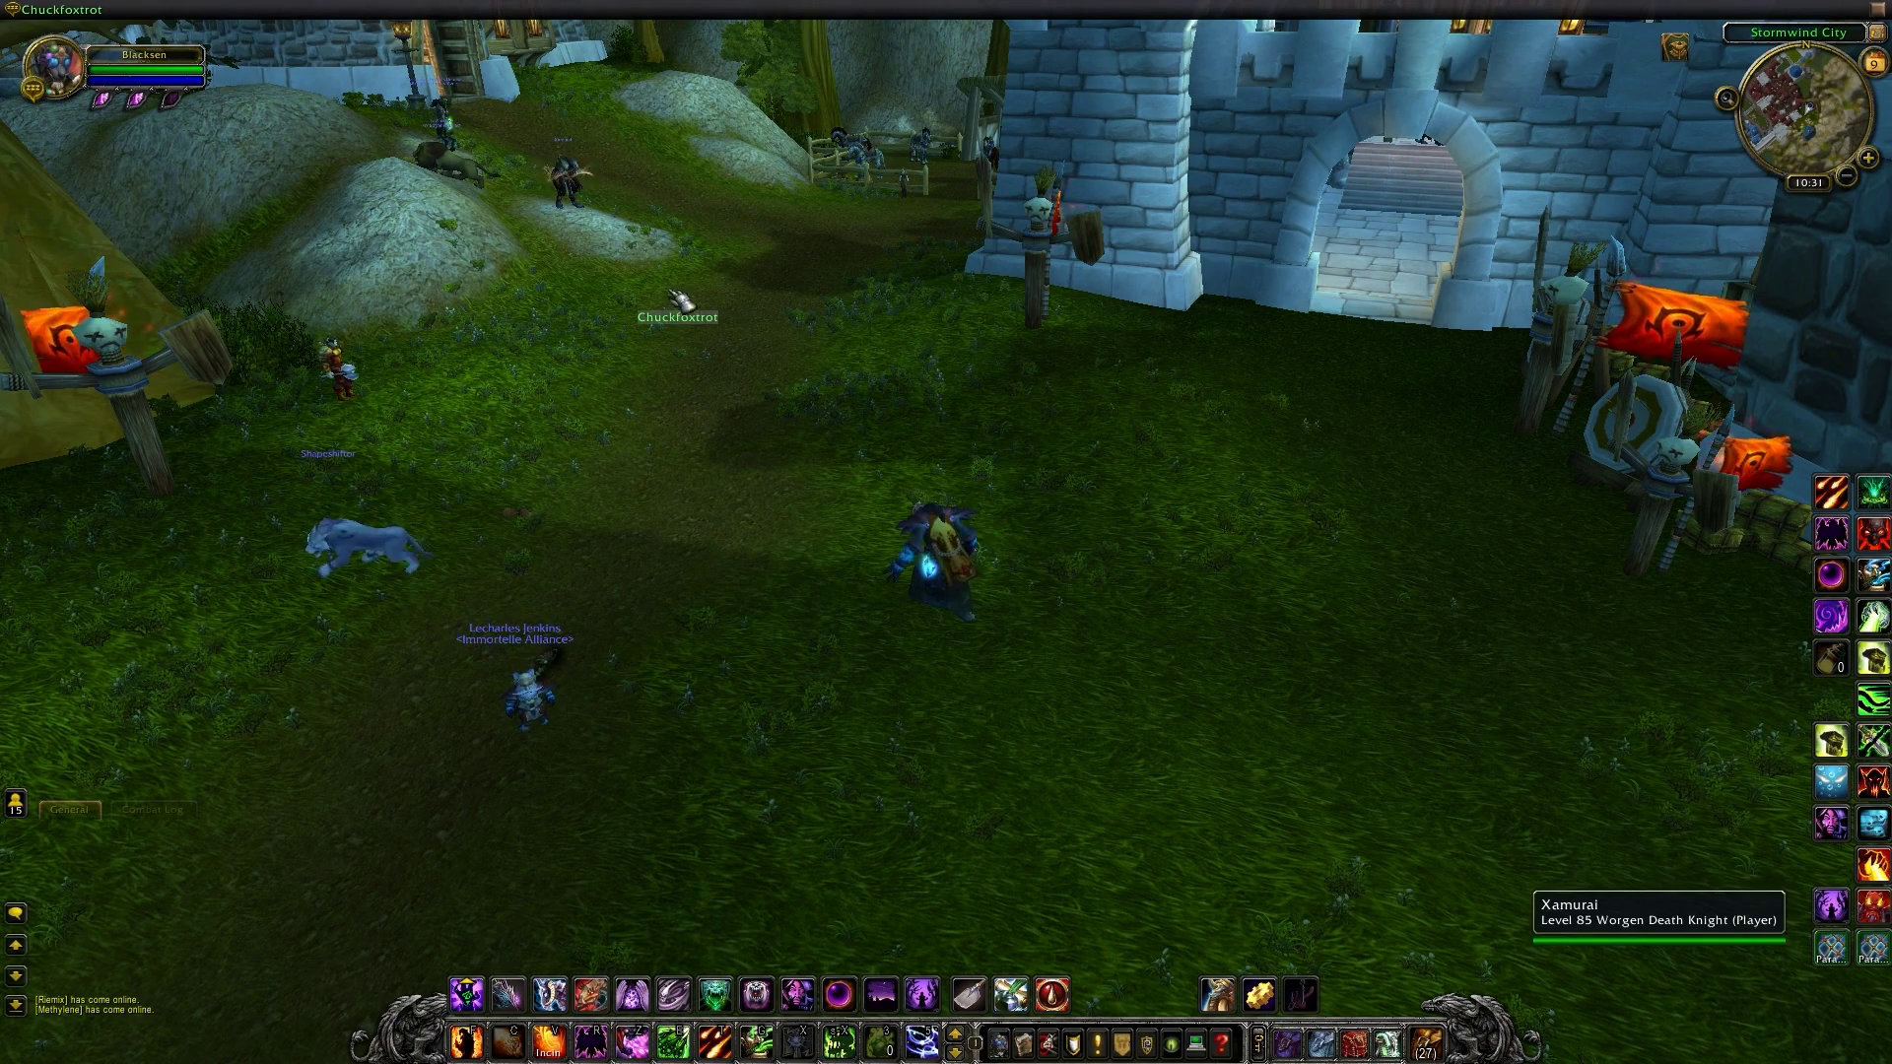
drag(680, 318, 560, 406)
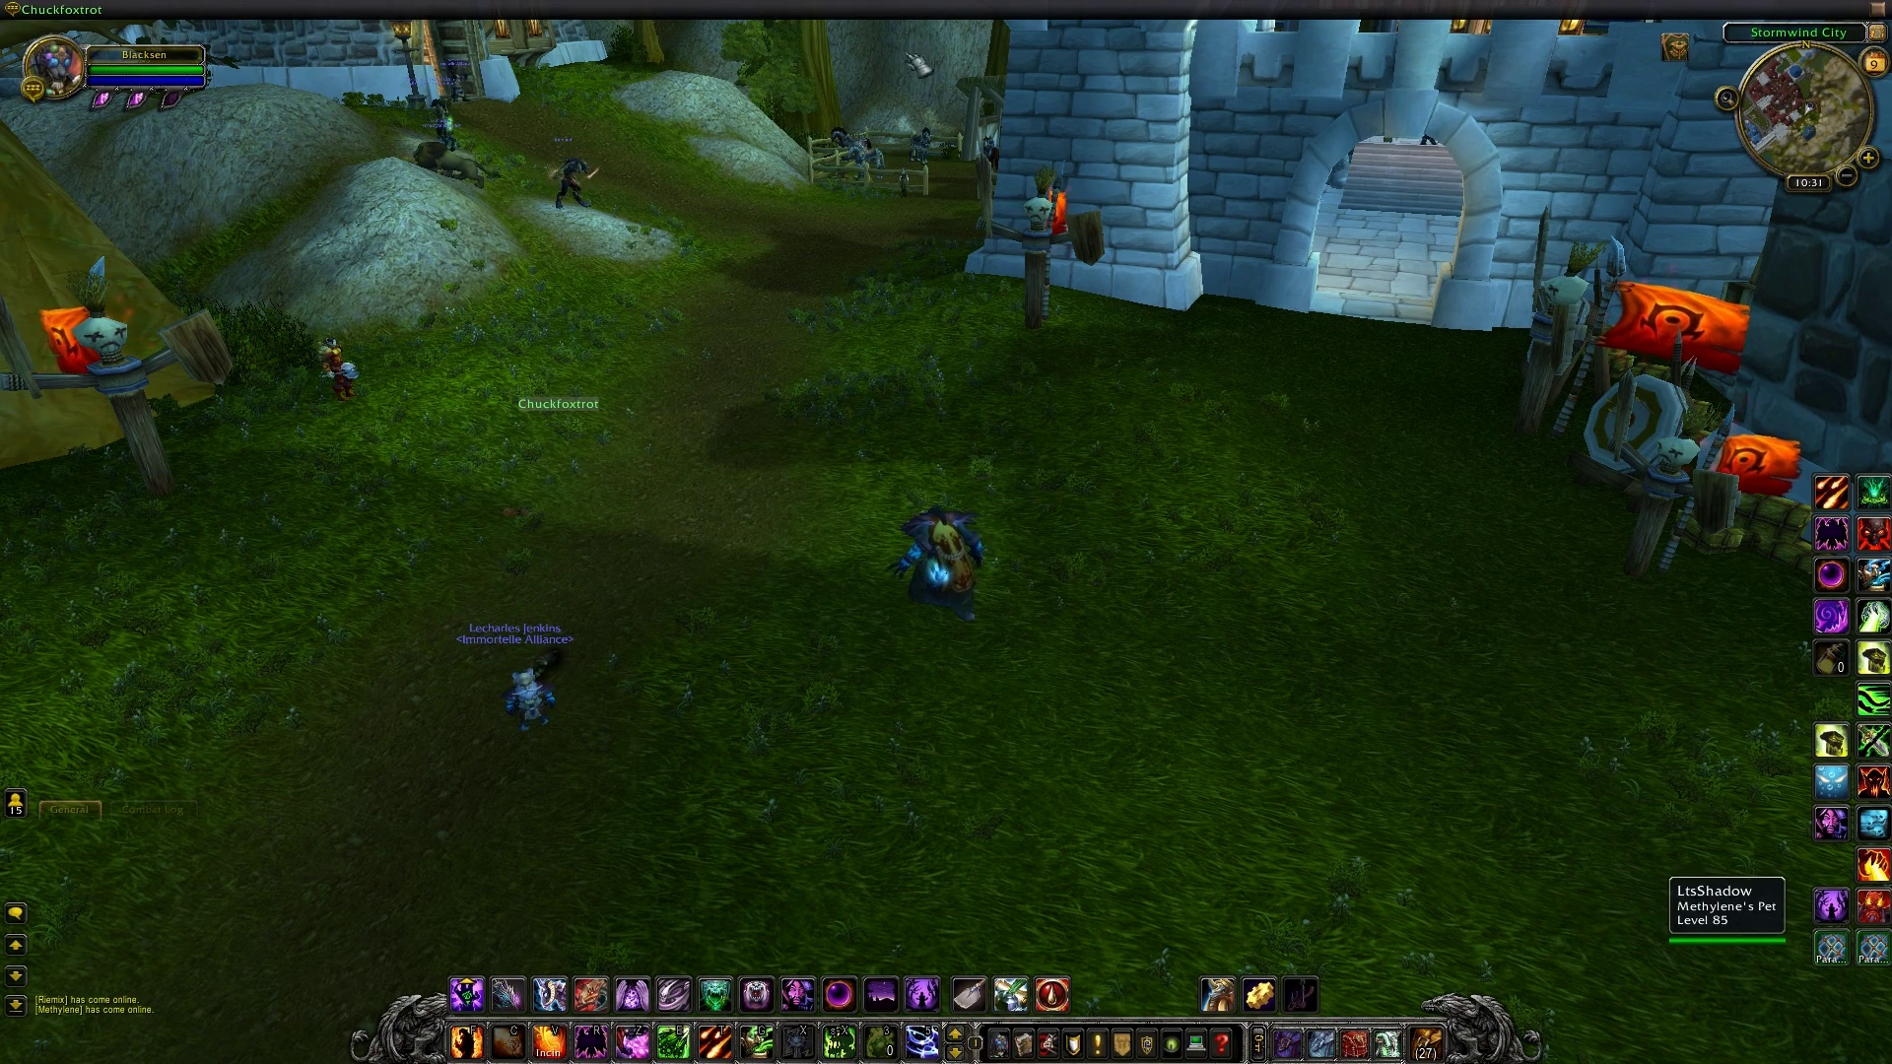
mouse_move(77, 20)
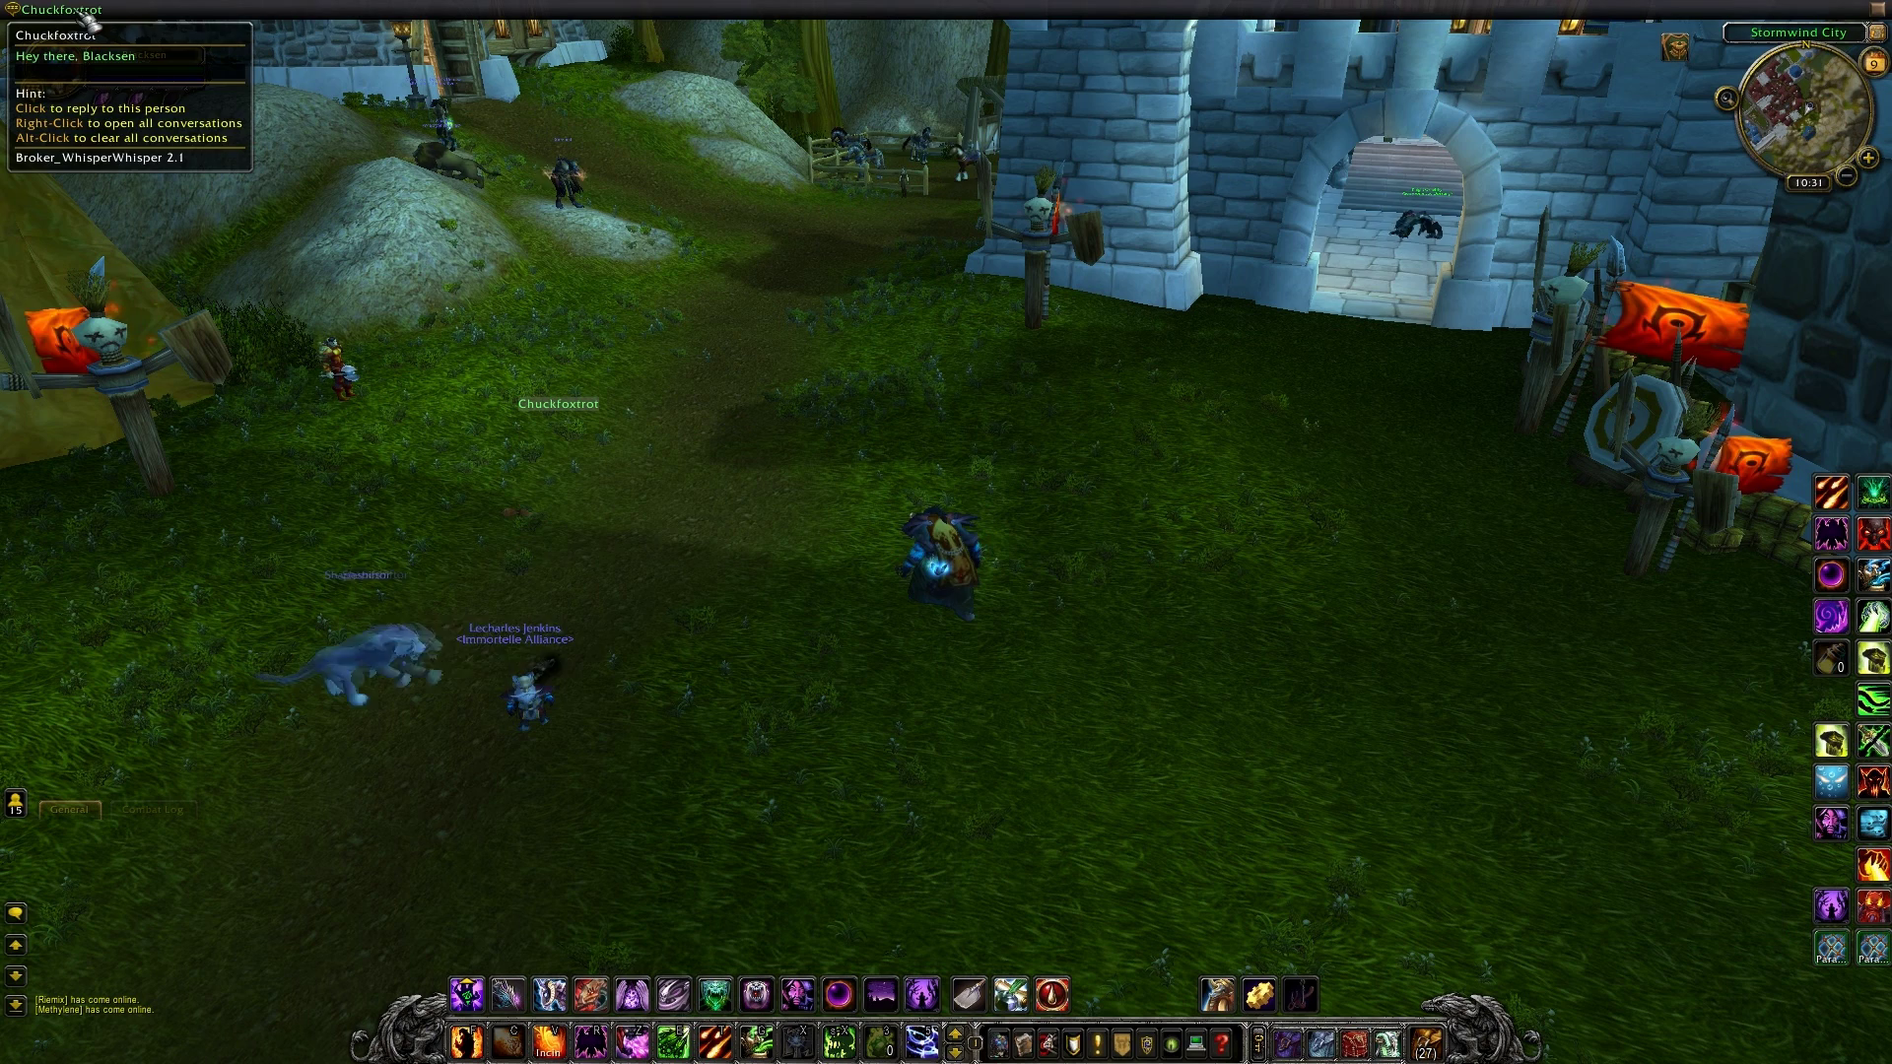
right_click(229, 18)
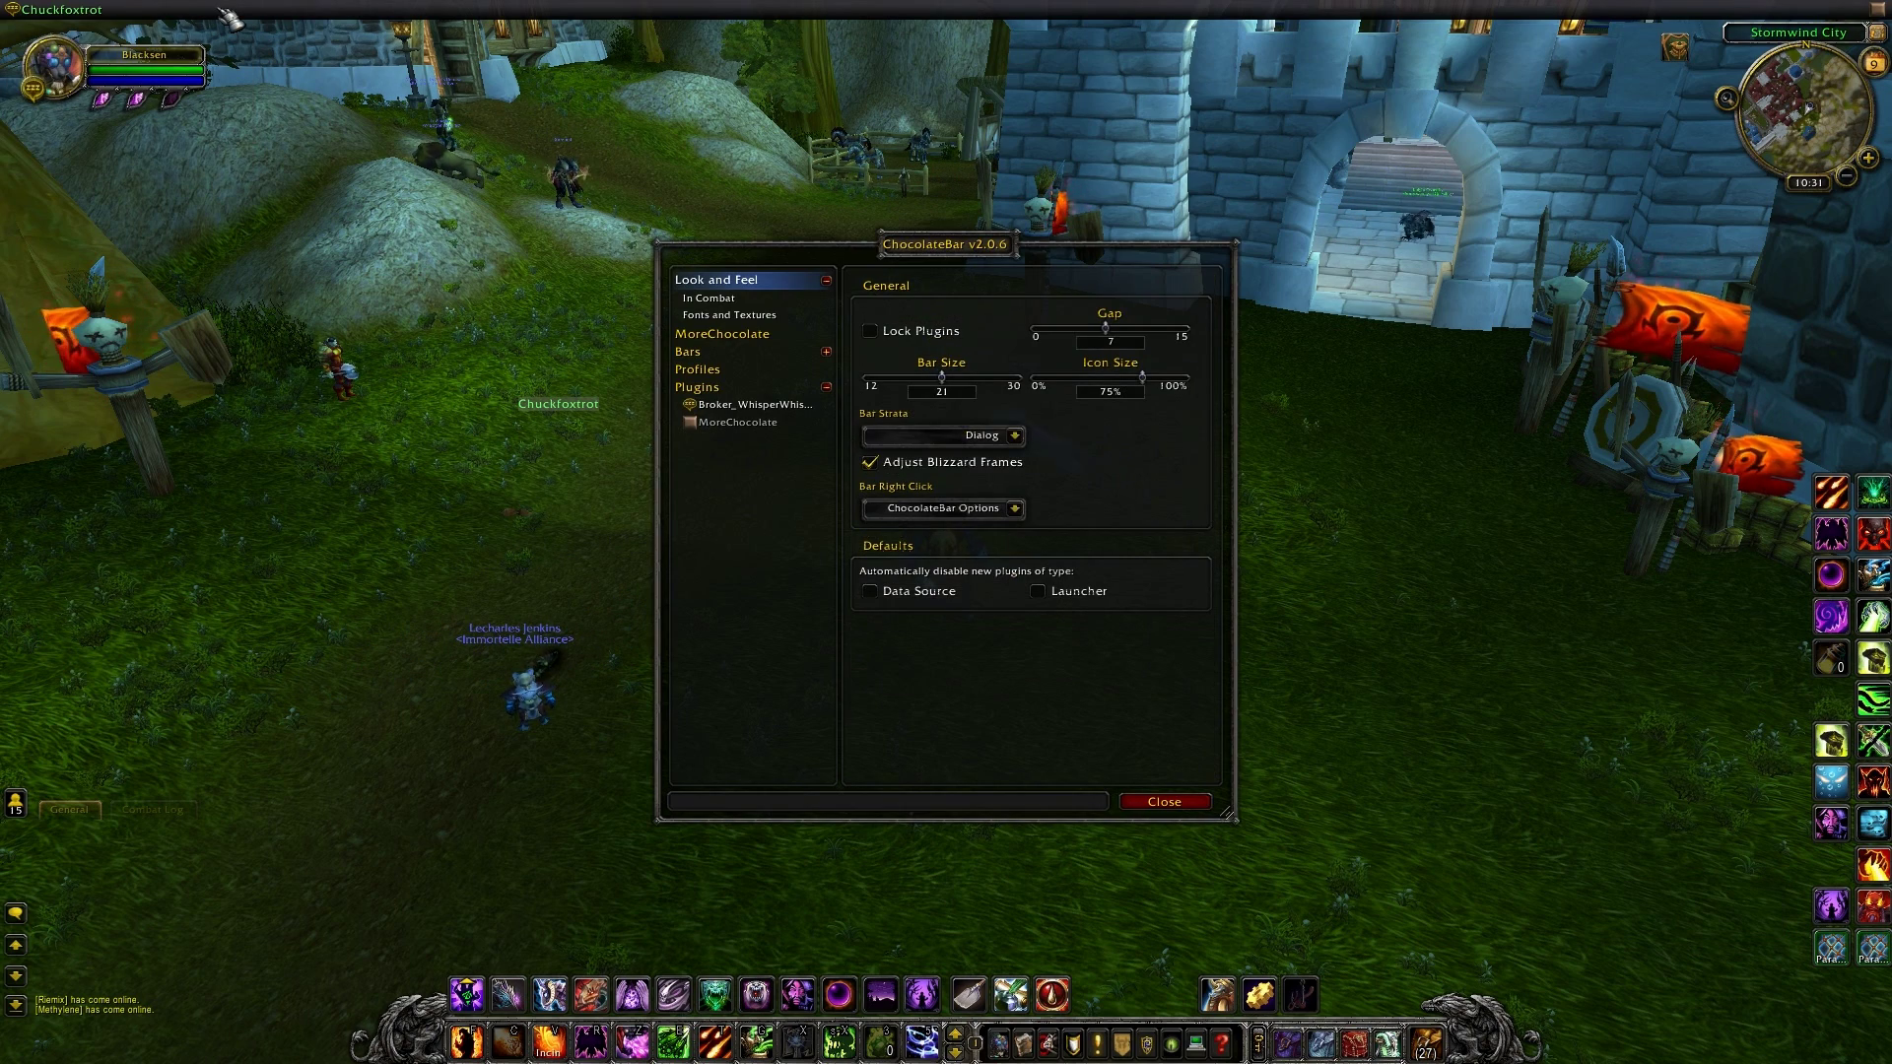
click(759, 407)
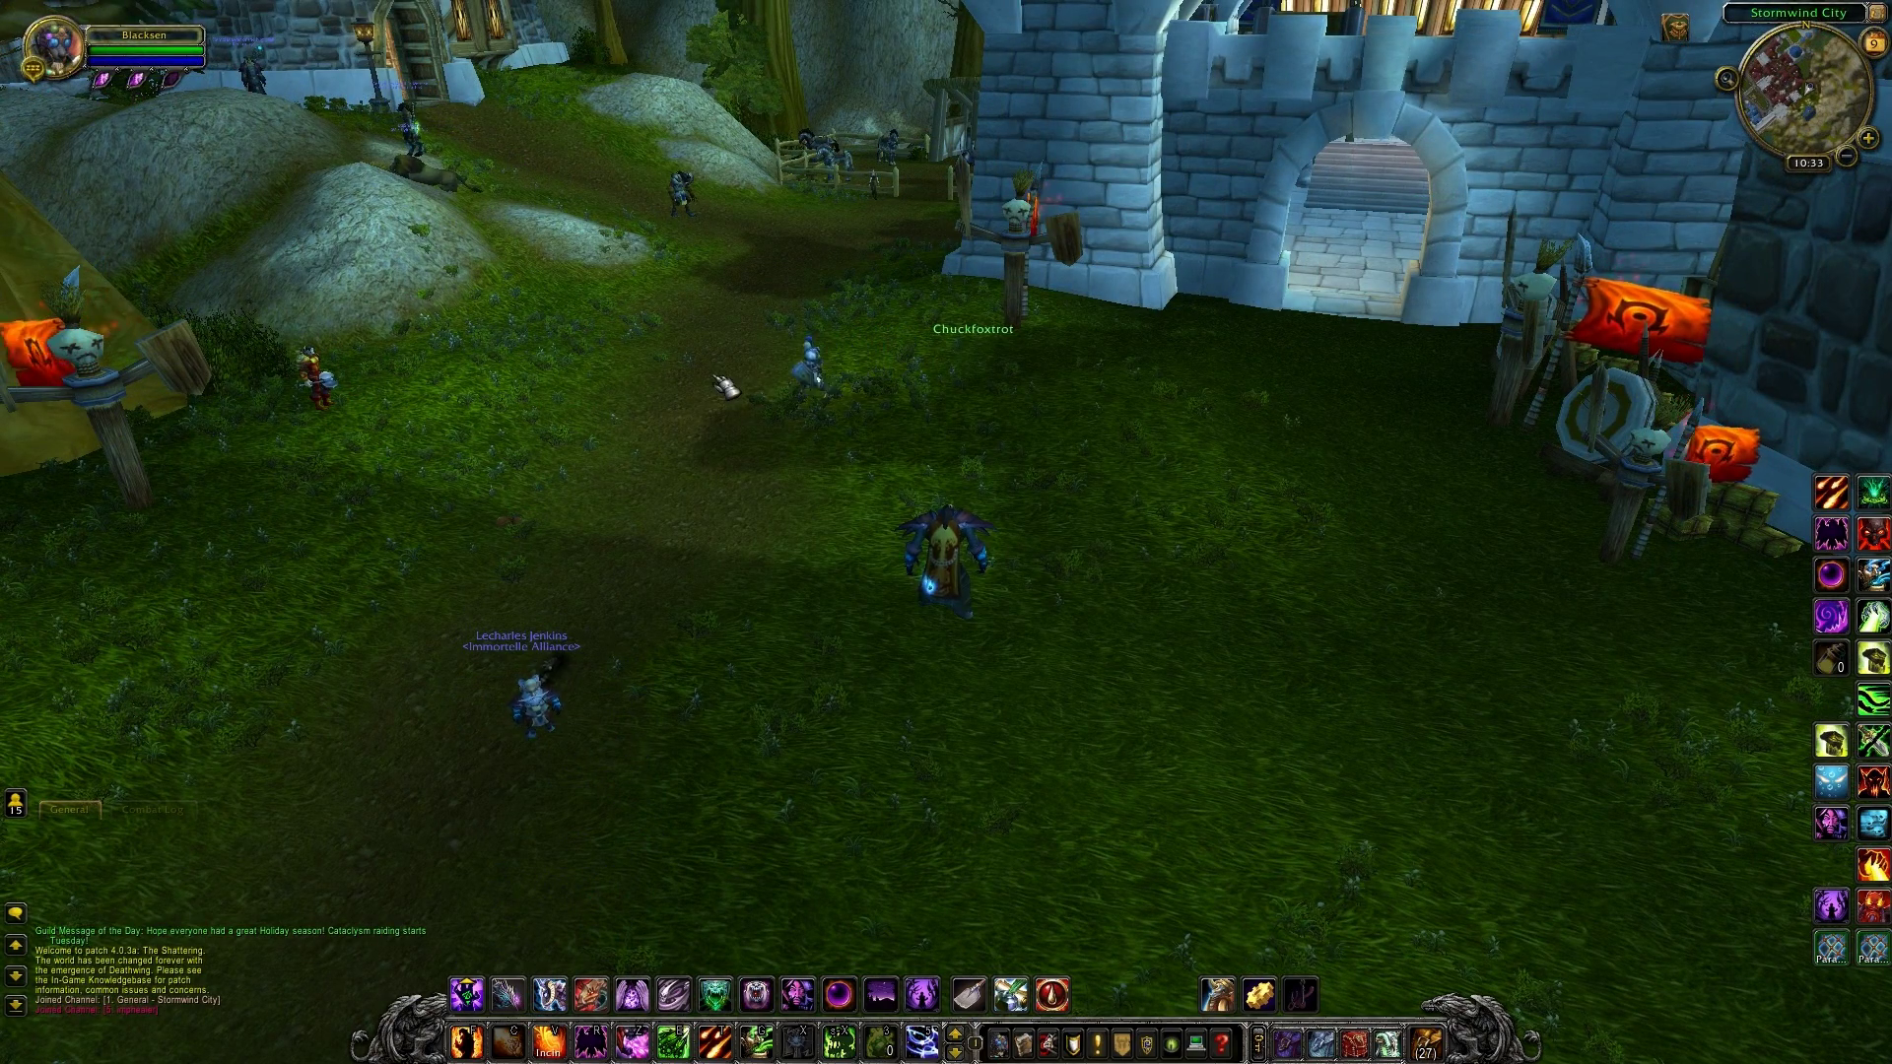
Step: Turn off Enable Alternate View Mode in the WhisperWhisper options and save
right_click(983, 333)
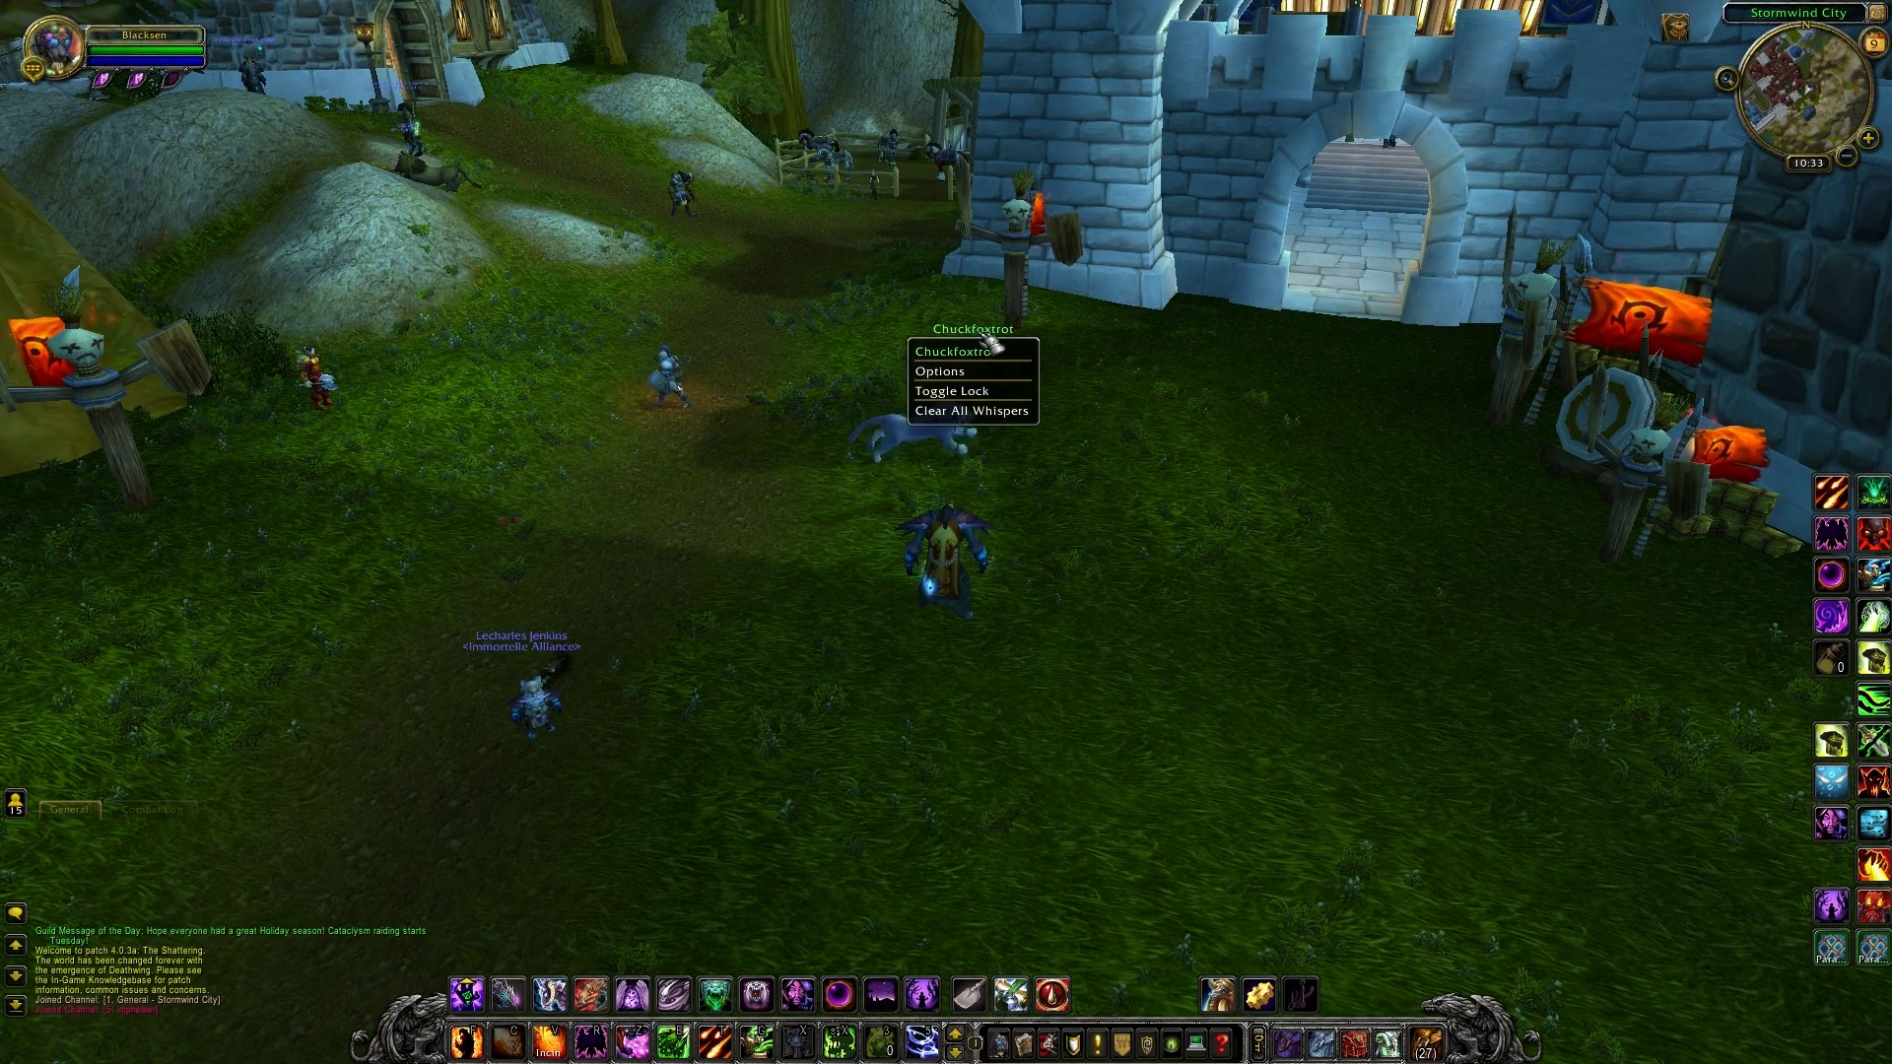
click(940, 372)
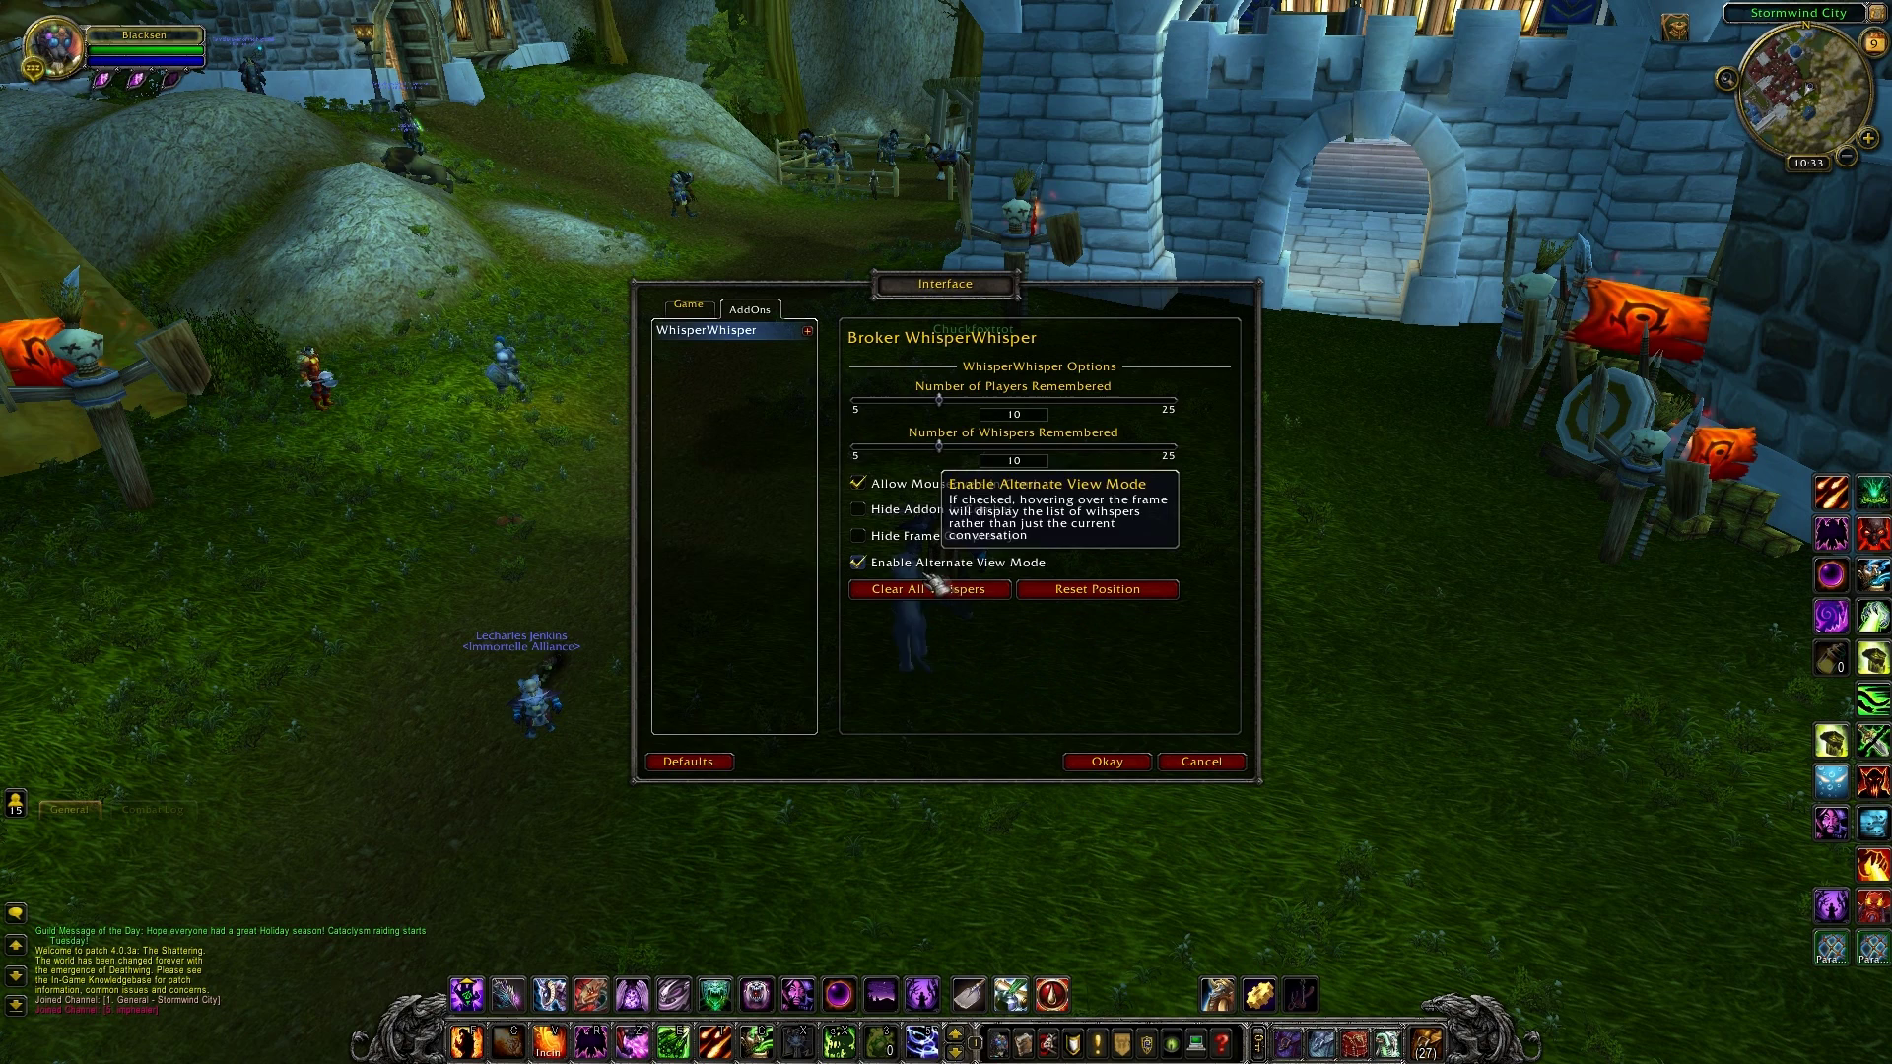
click(986, 566)
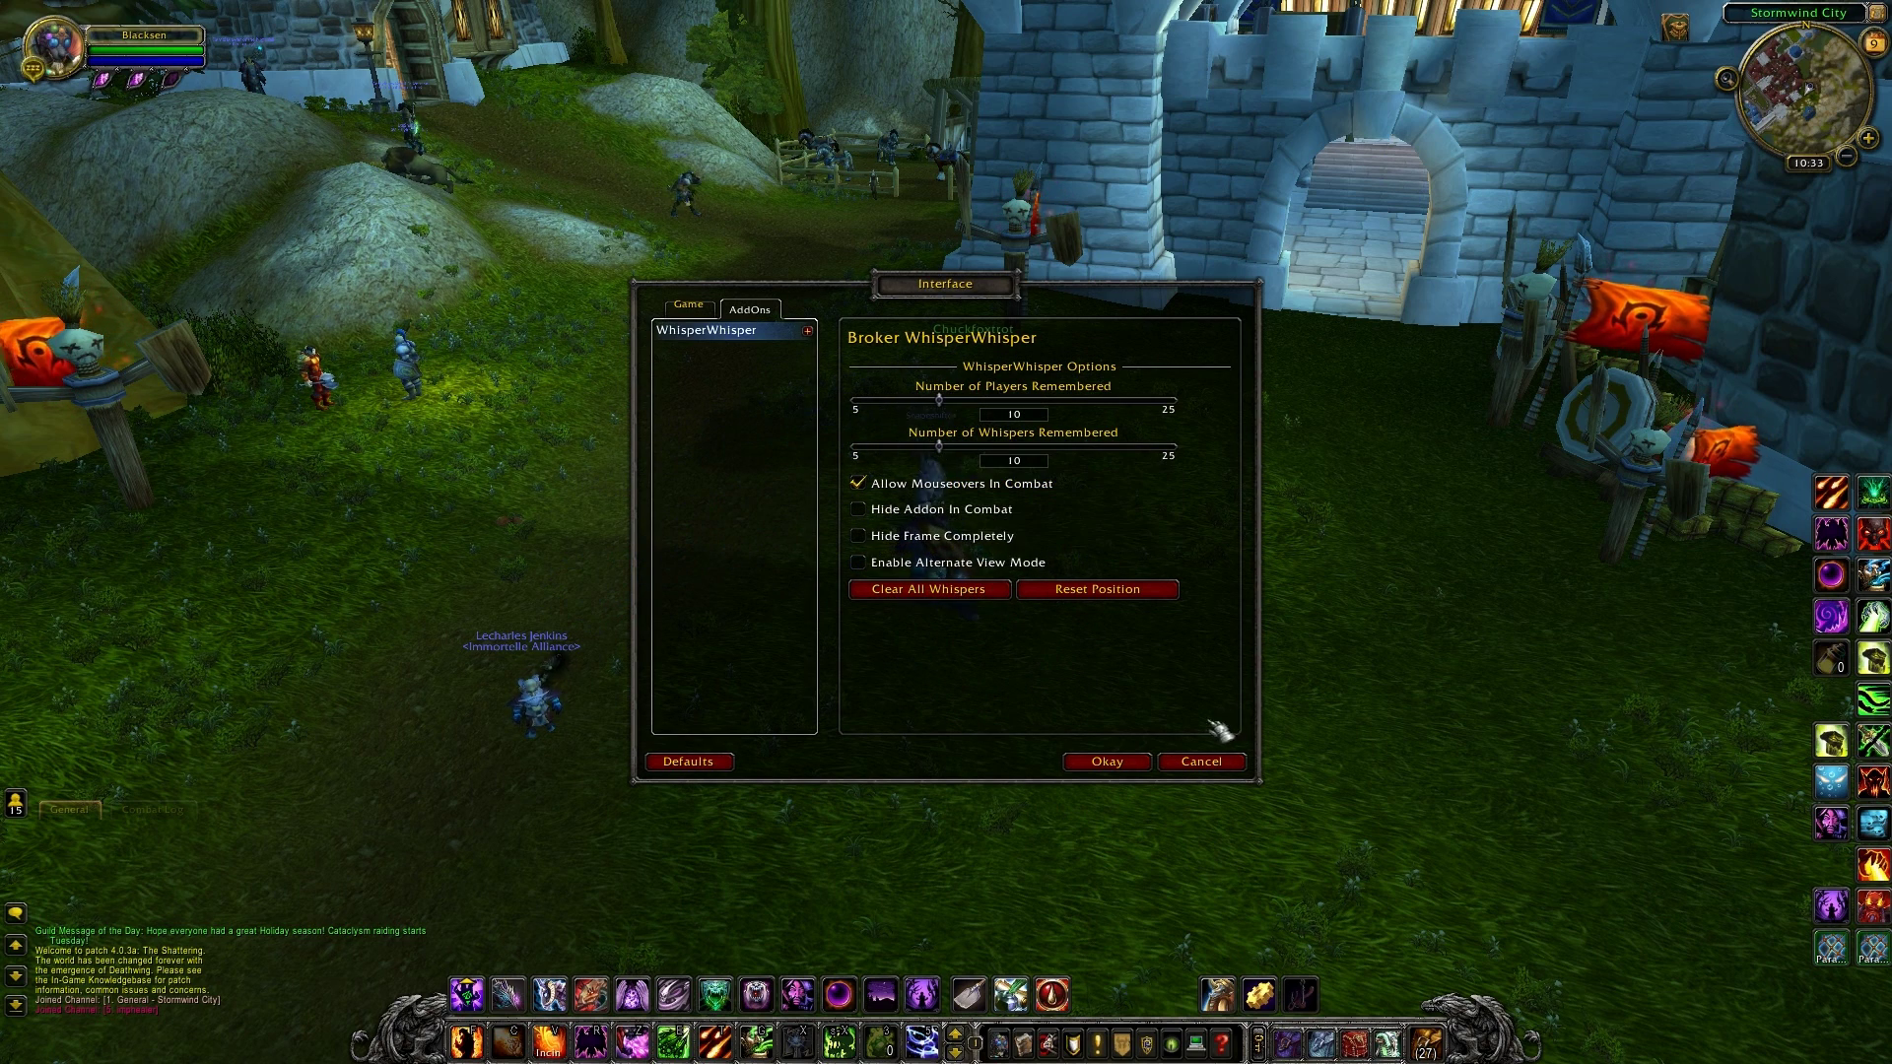
click(1106, 763)
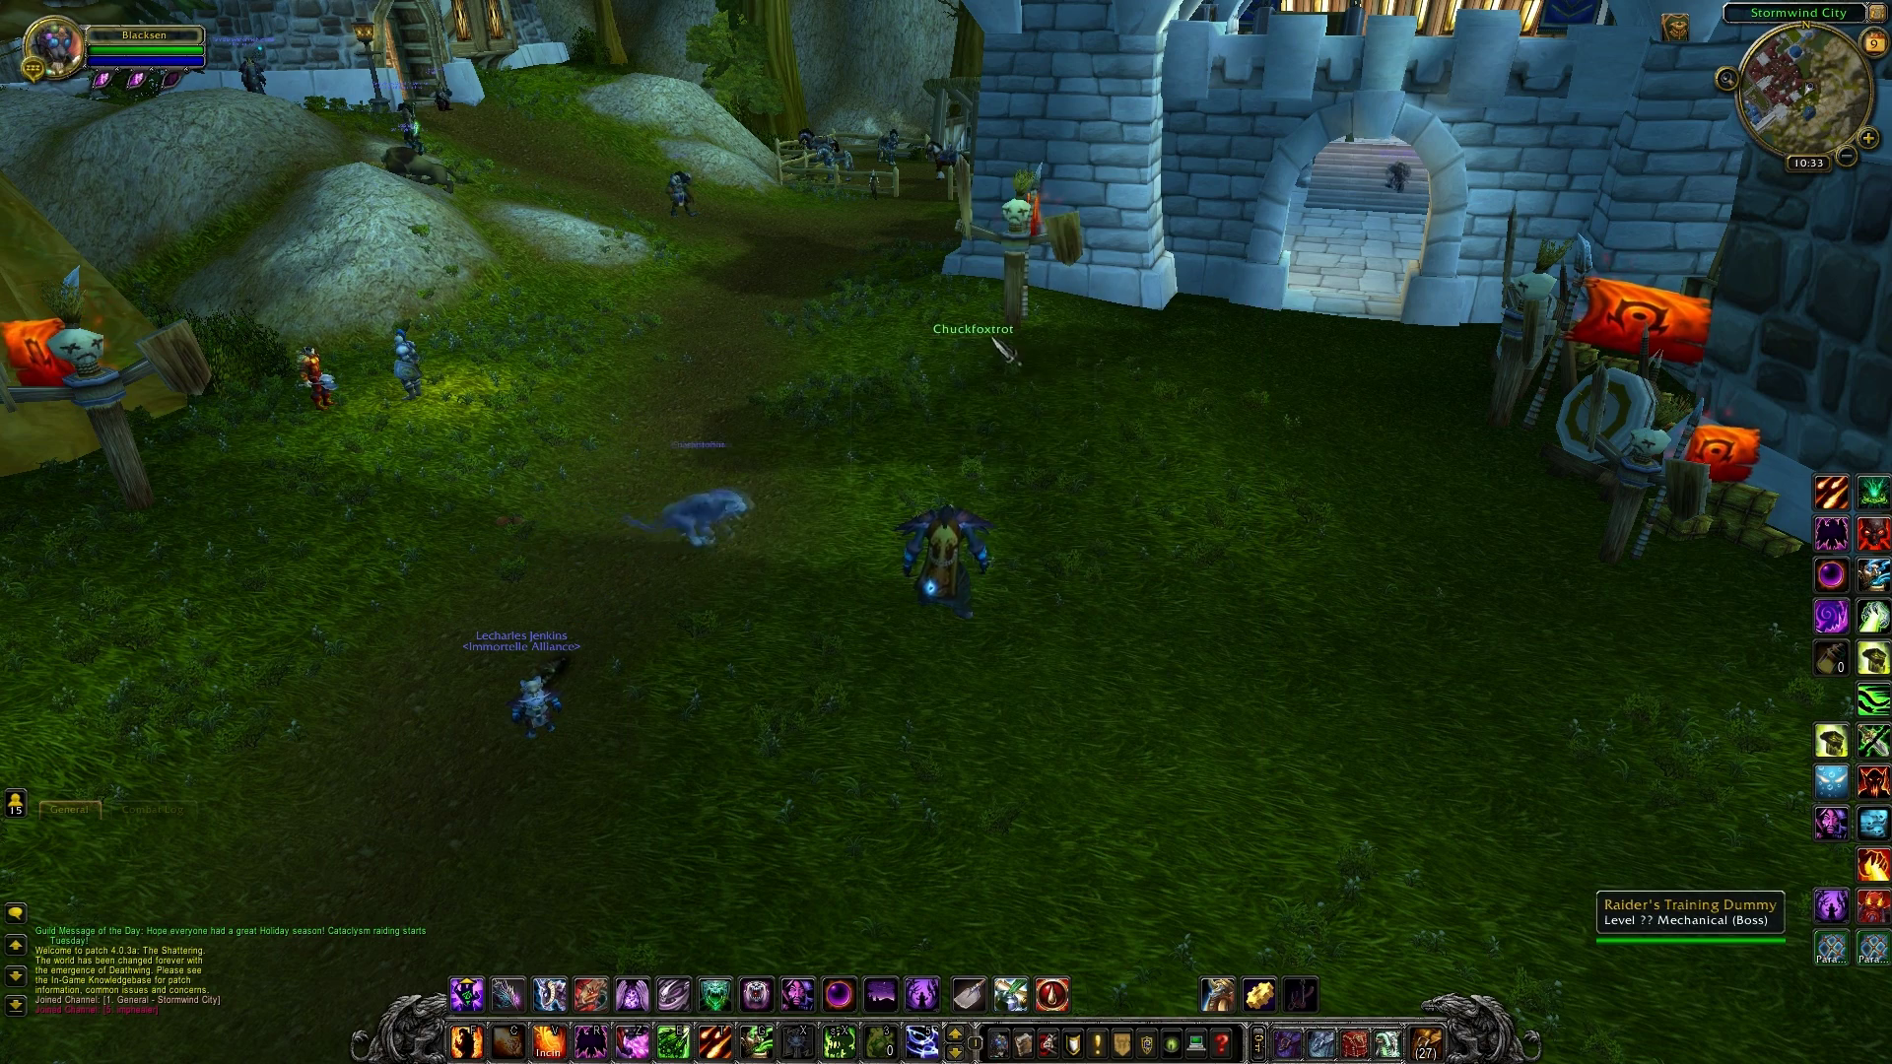
Step: Turn Enable Alternate View Mode back on, save, and show the recent whisperers list
mouse_move(983, 340)
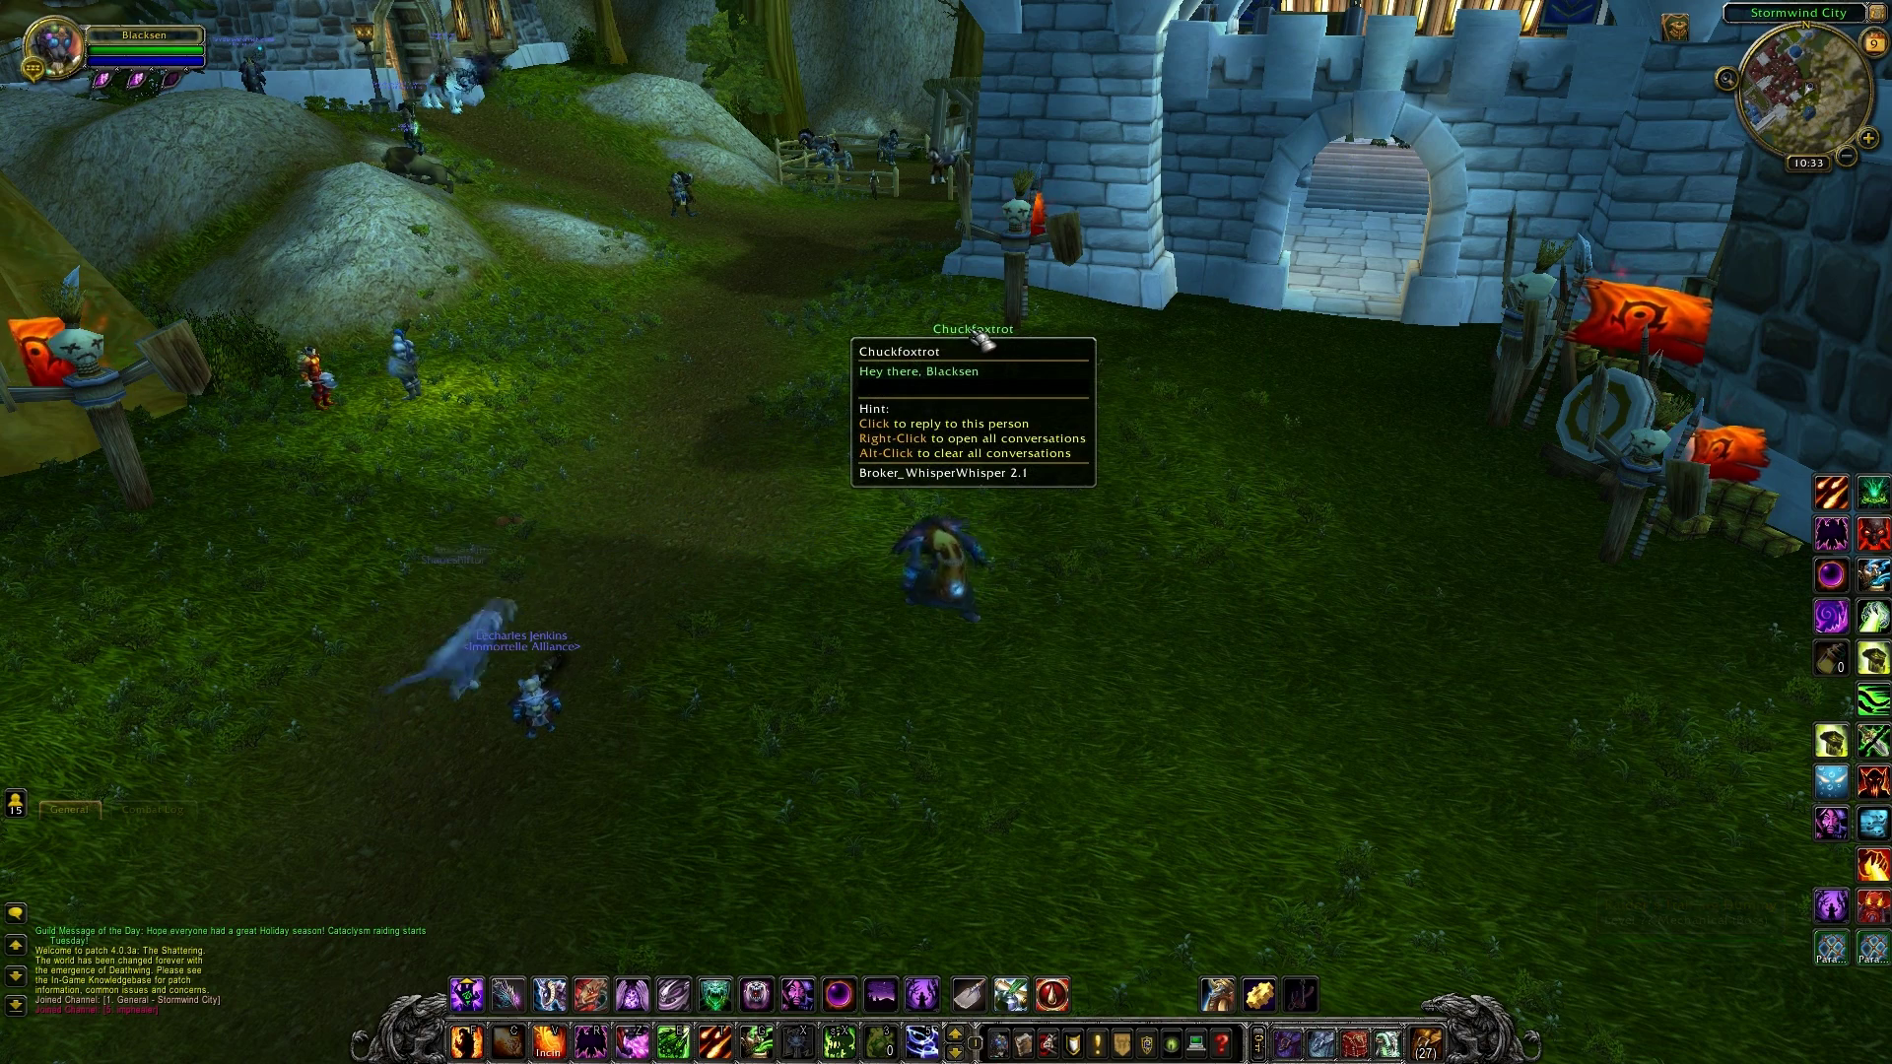
right_click(987, 344)
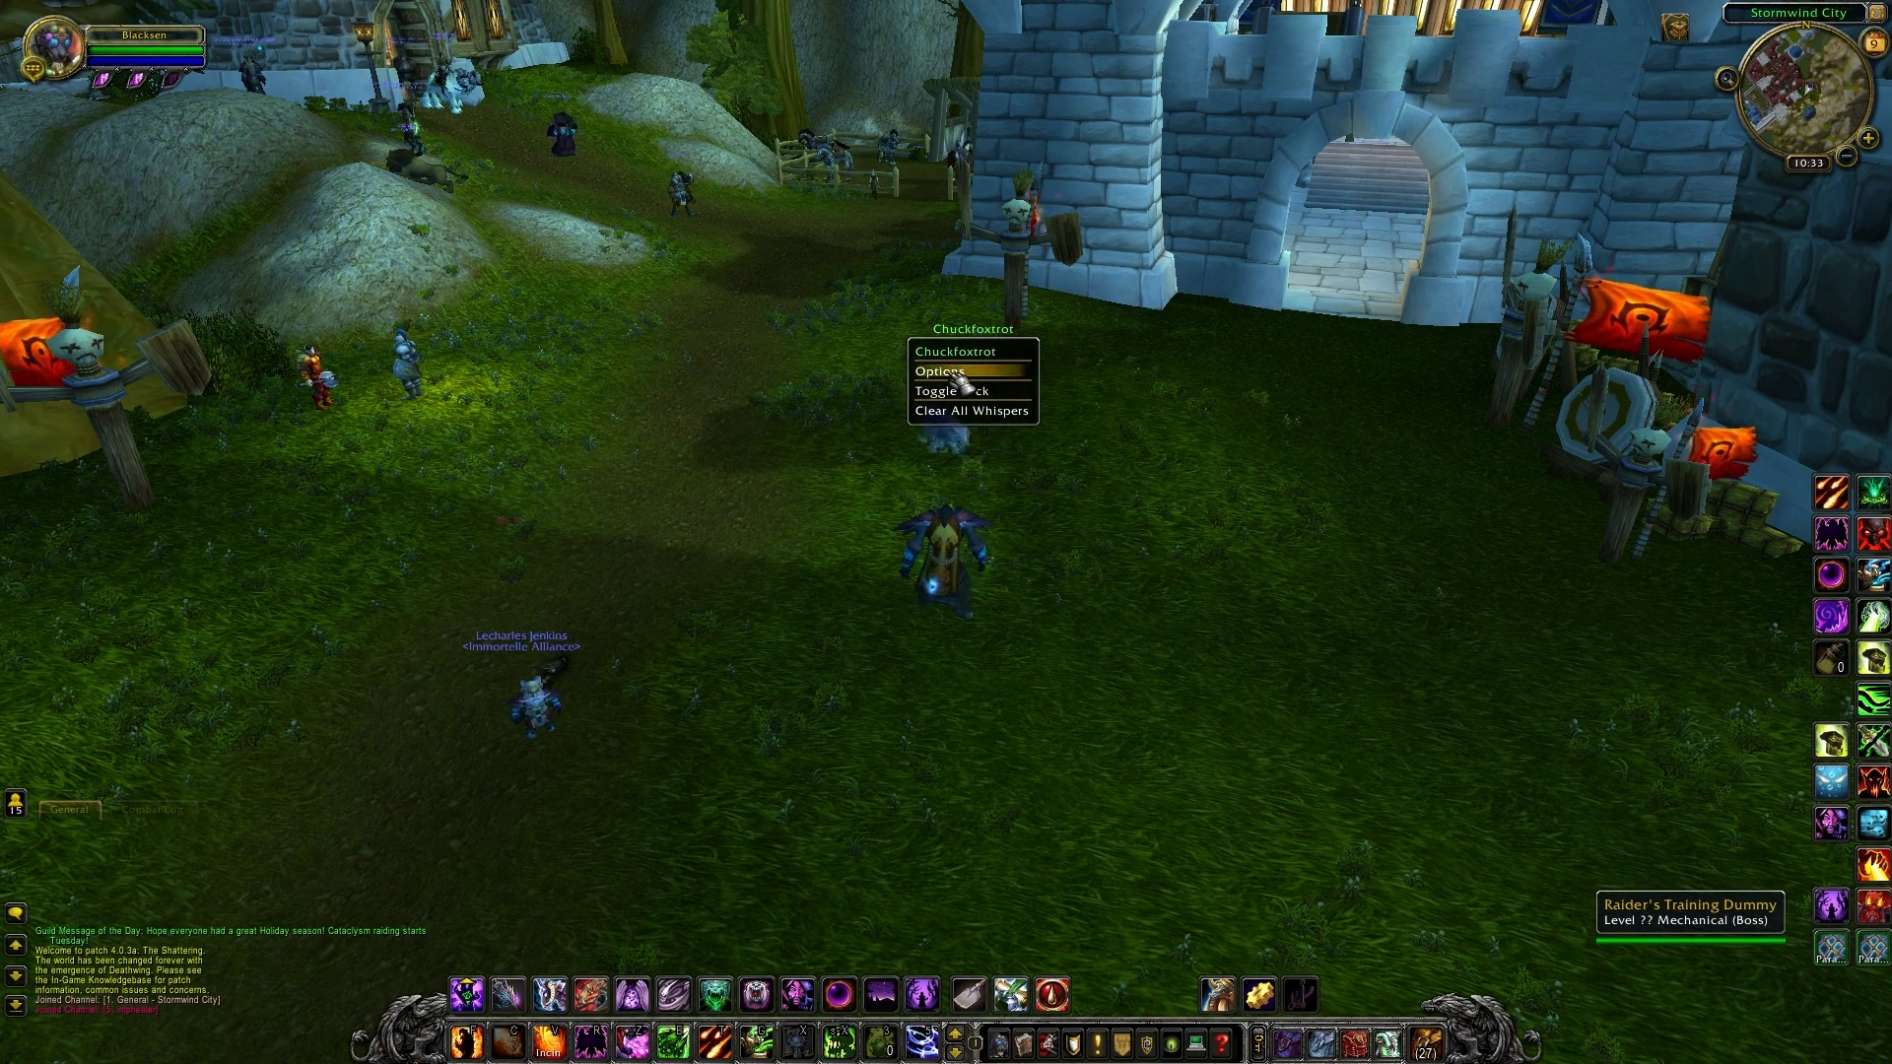
click(961, 373)
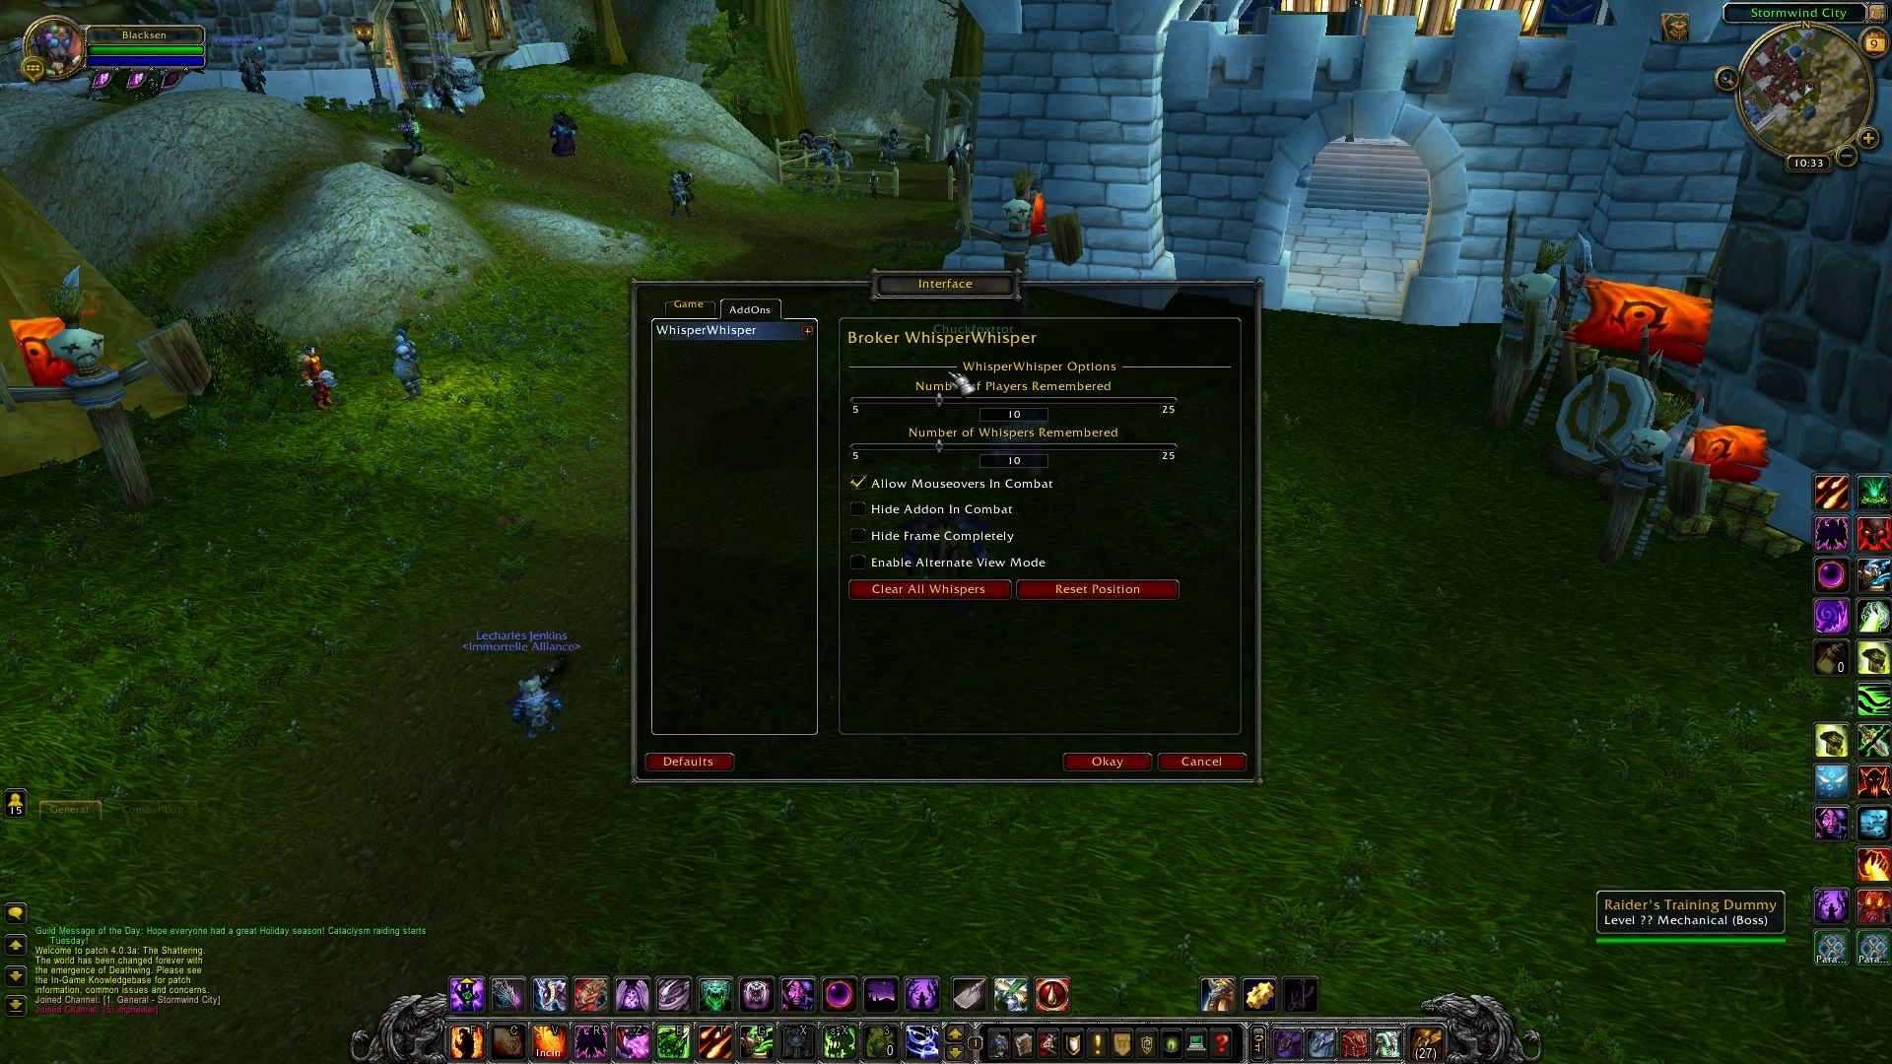
click(981, 568)
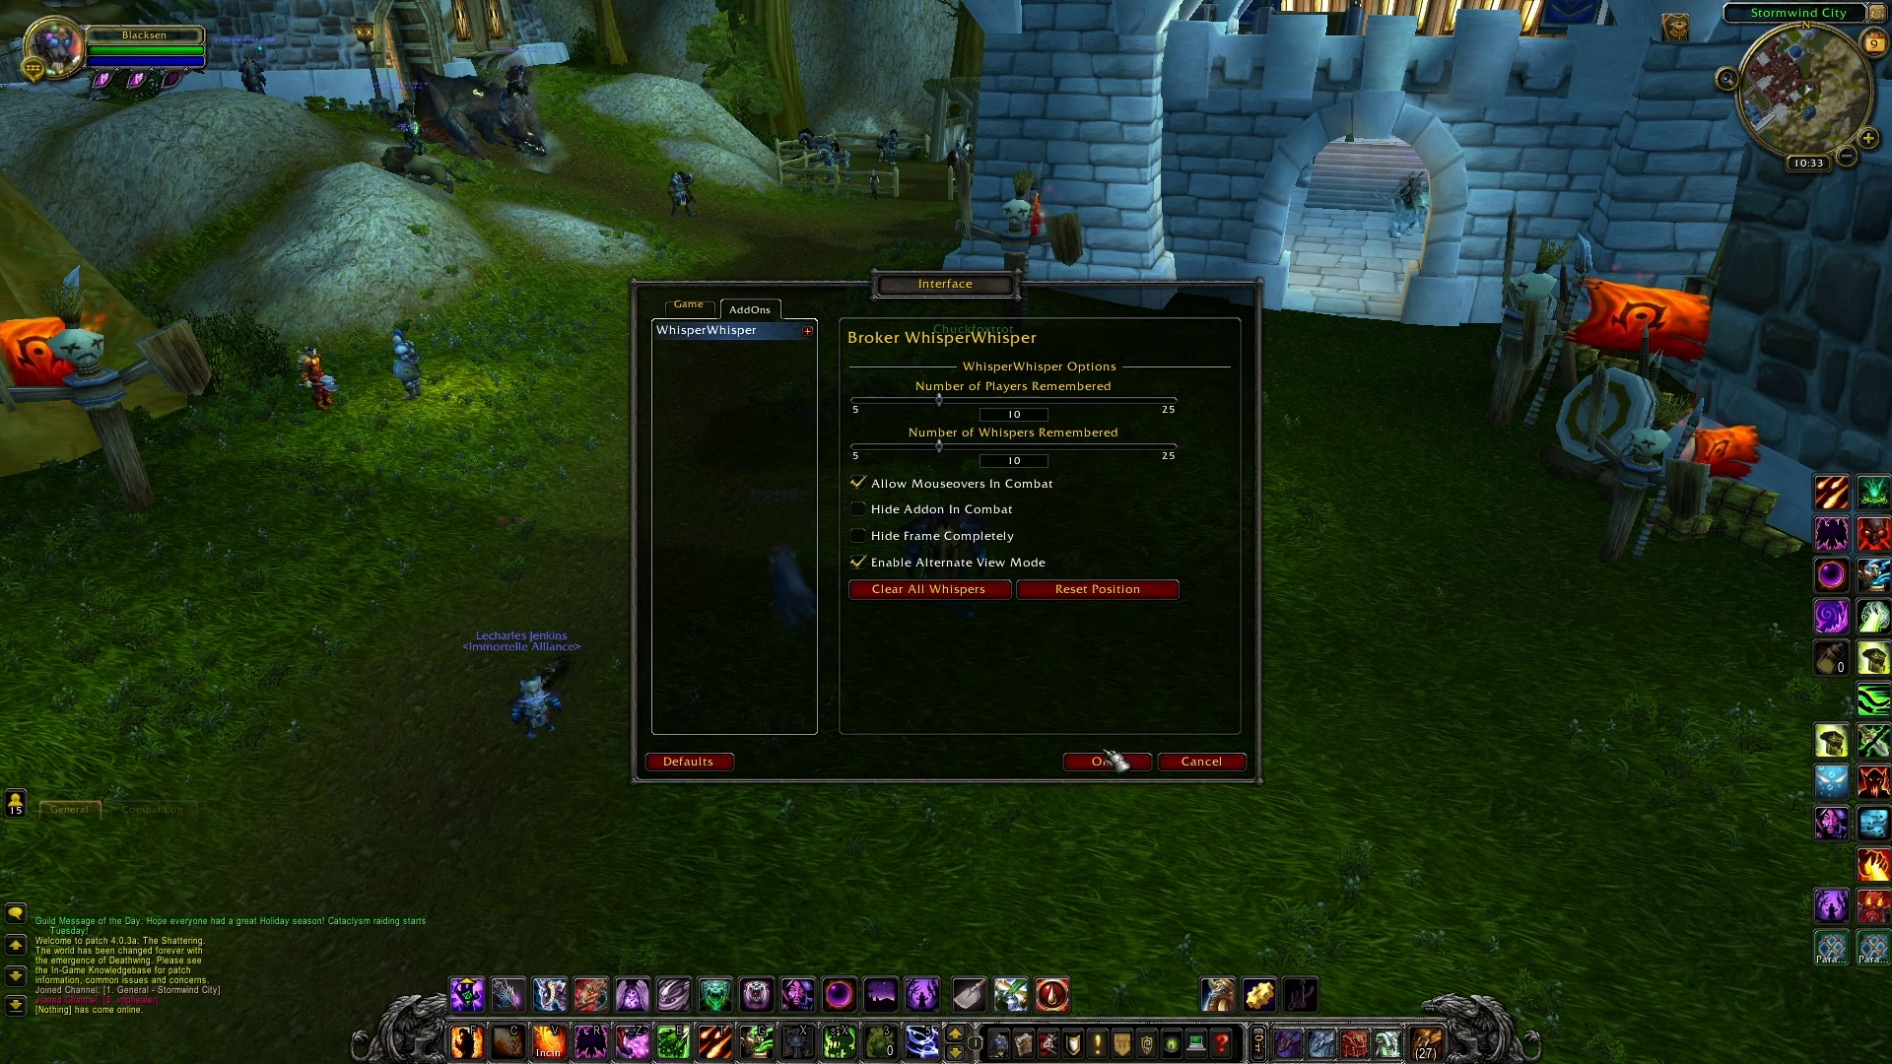
click(1106, 761)
click(989, 335)
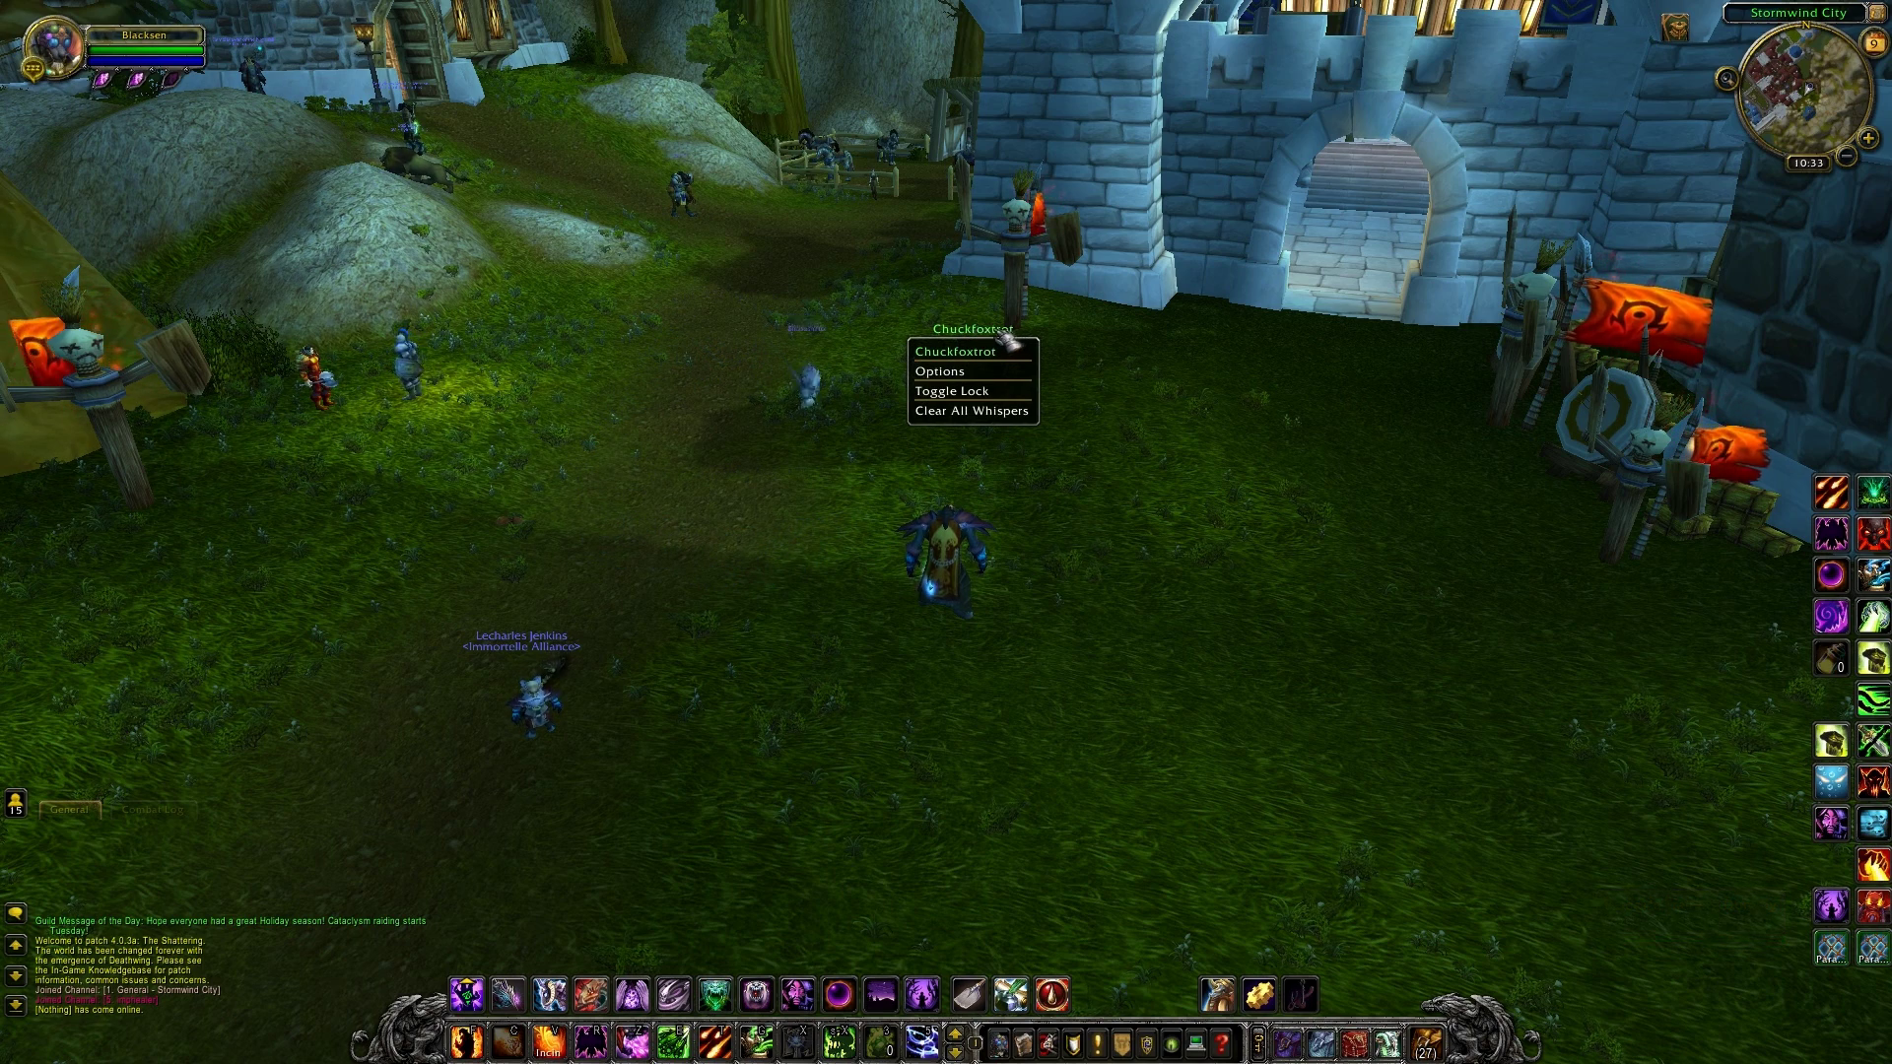
Step: Send a test whisper to the first player with /tell
mouse_move(985, 360)
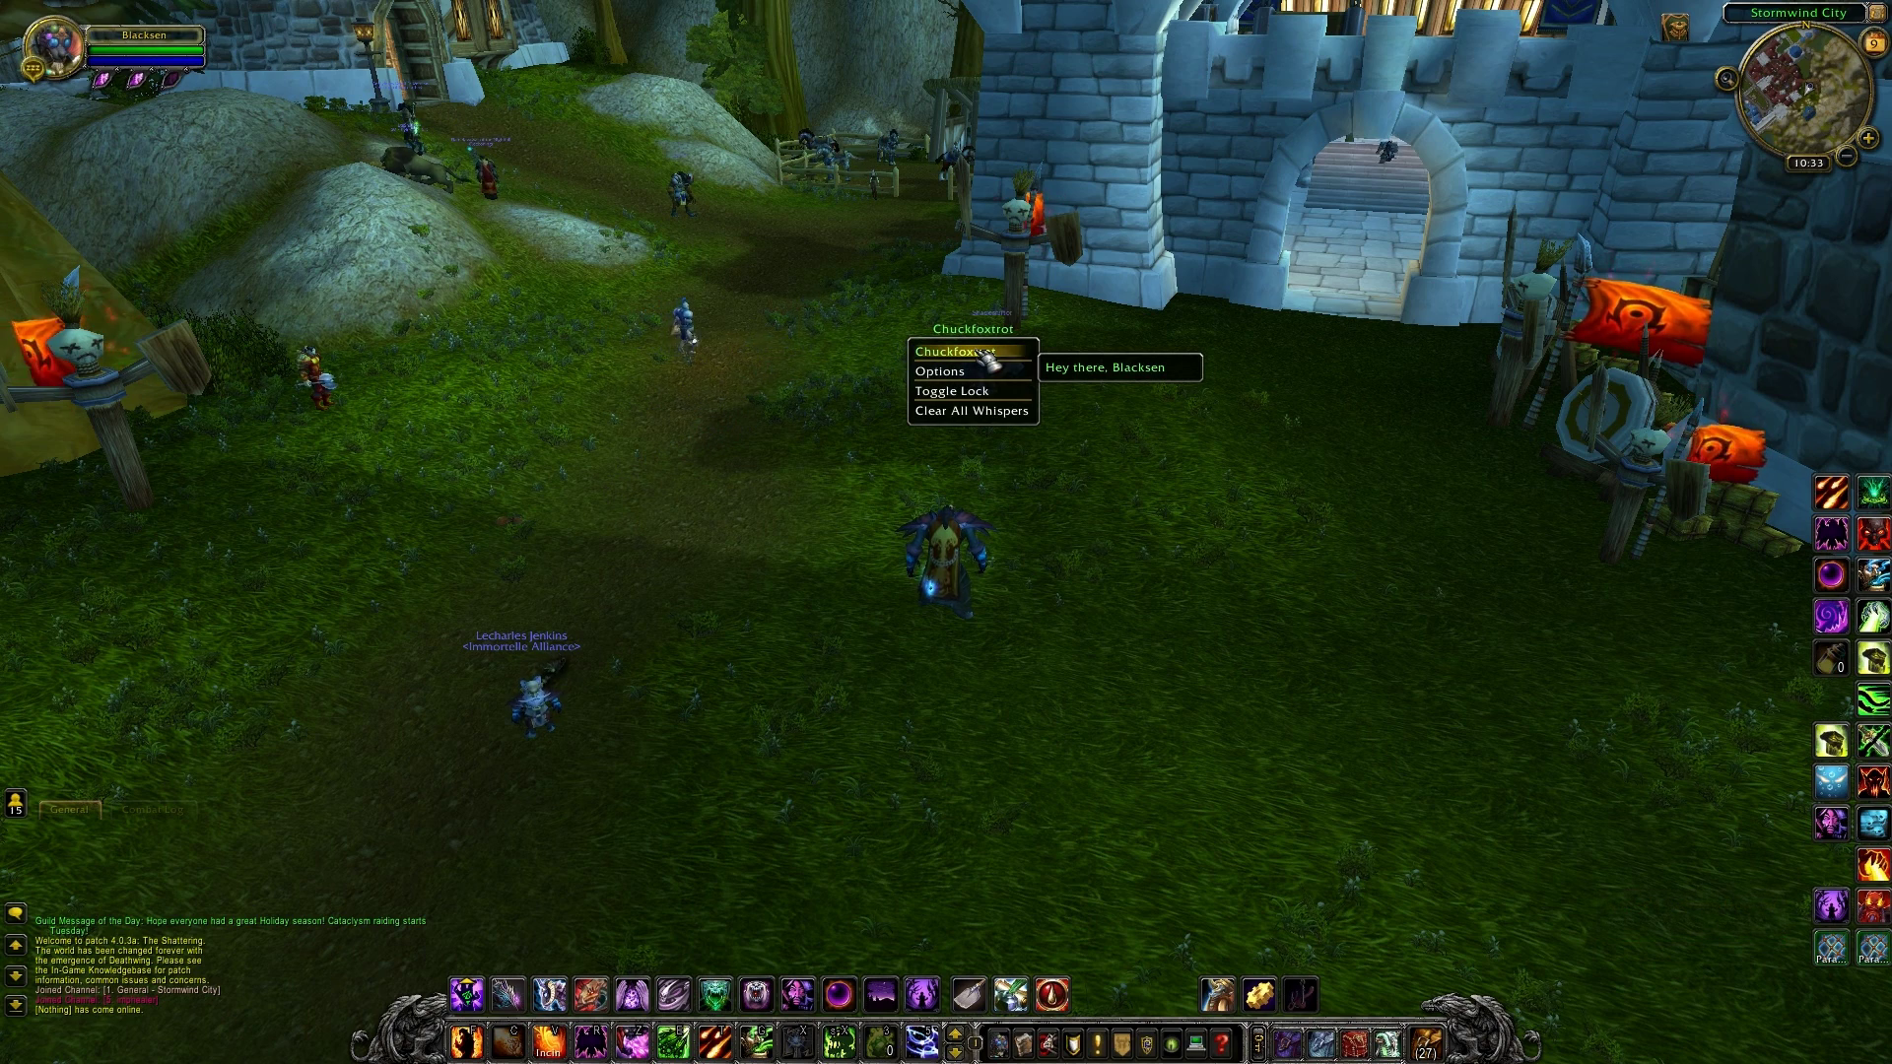
text(/tell Baltog /te)
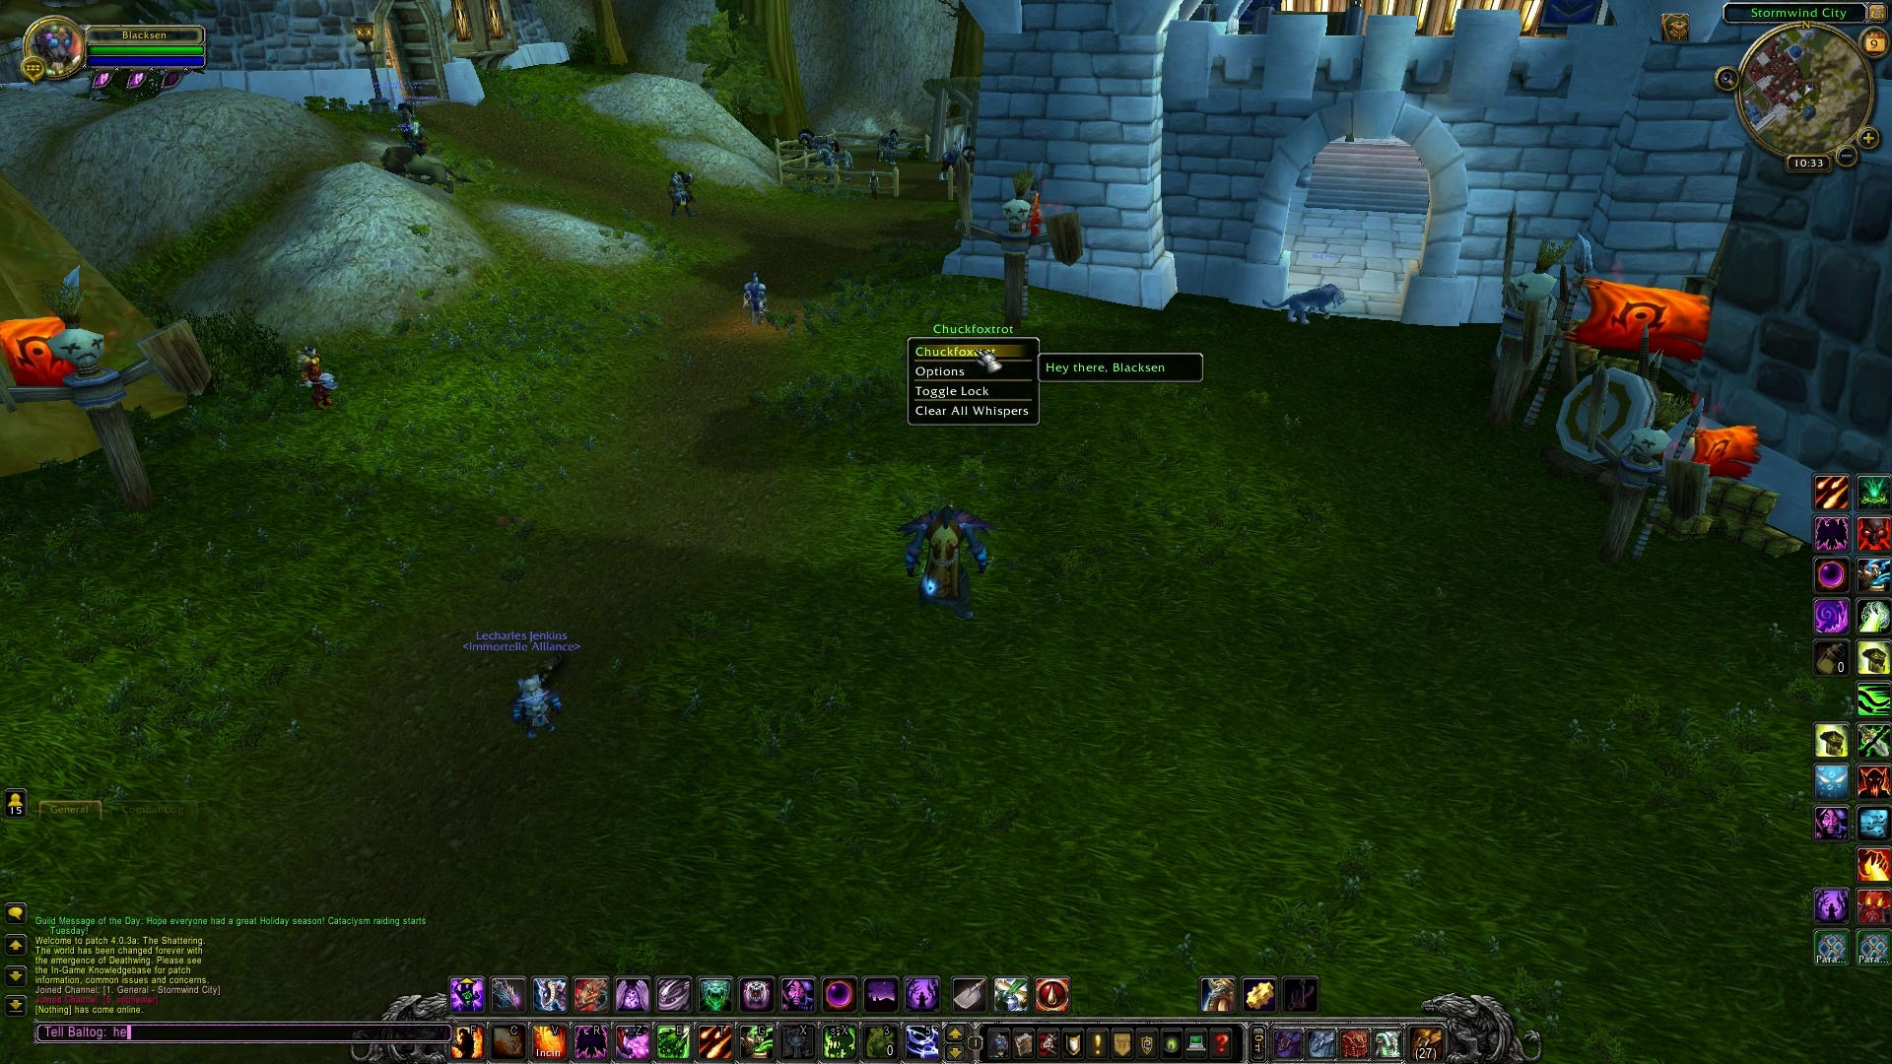
text(ll Faux)
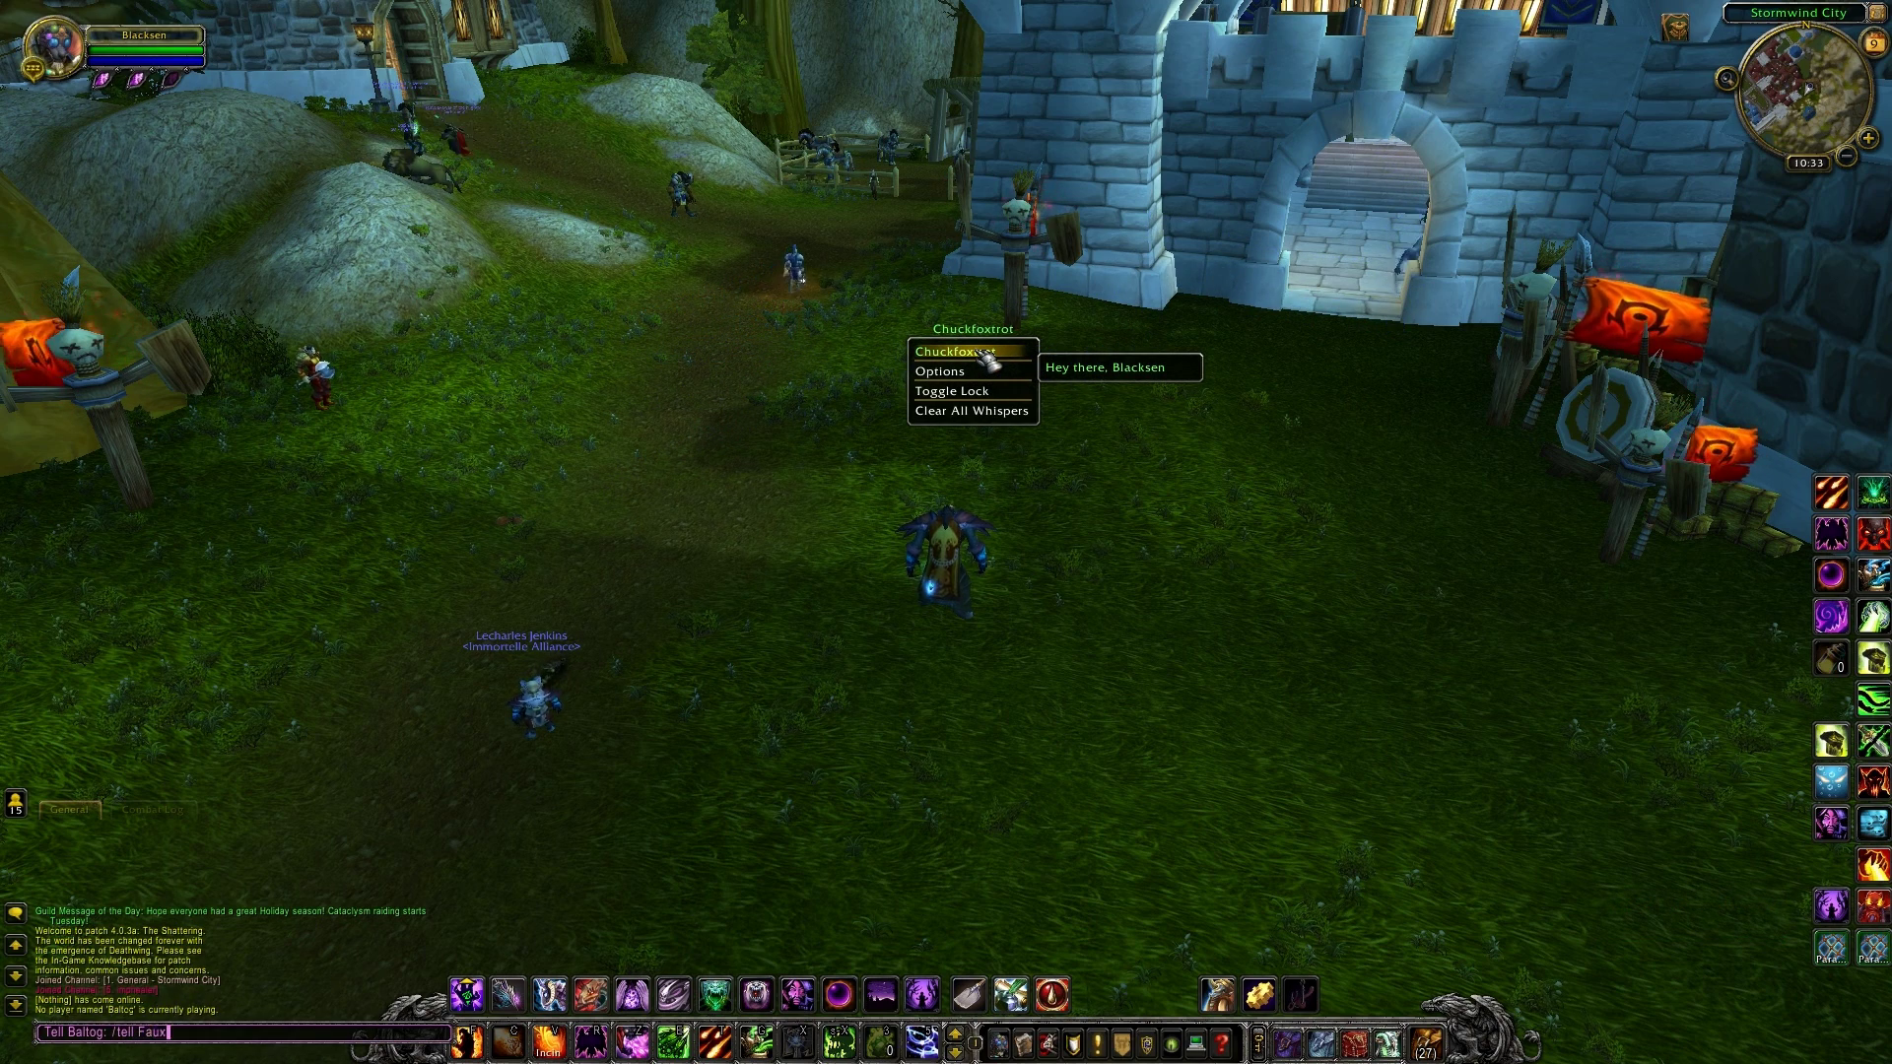
key(Return)
Step: Whisper a second player 'hey (testing addon)', then start a reply from the list and cancel it
text(/tell Totemp)
key(Tab)
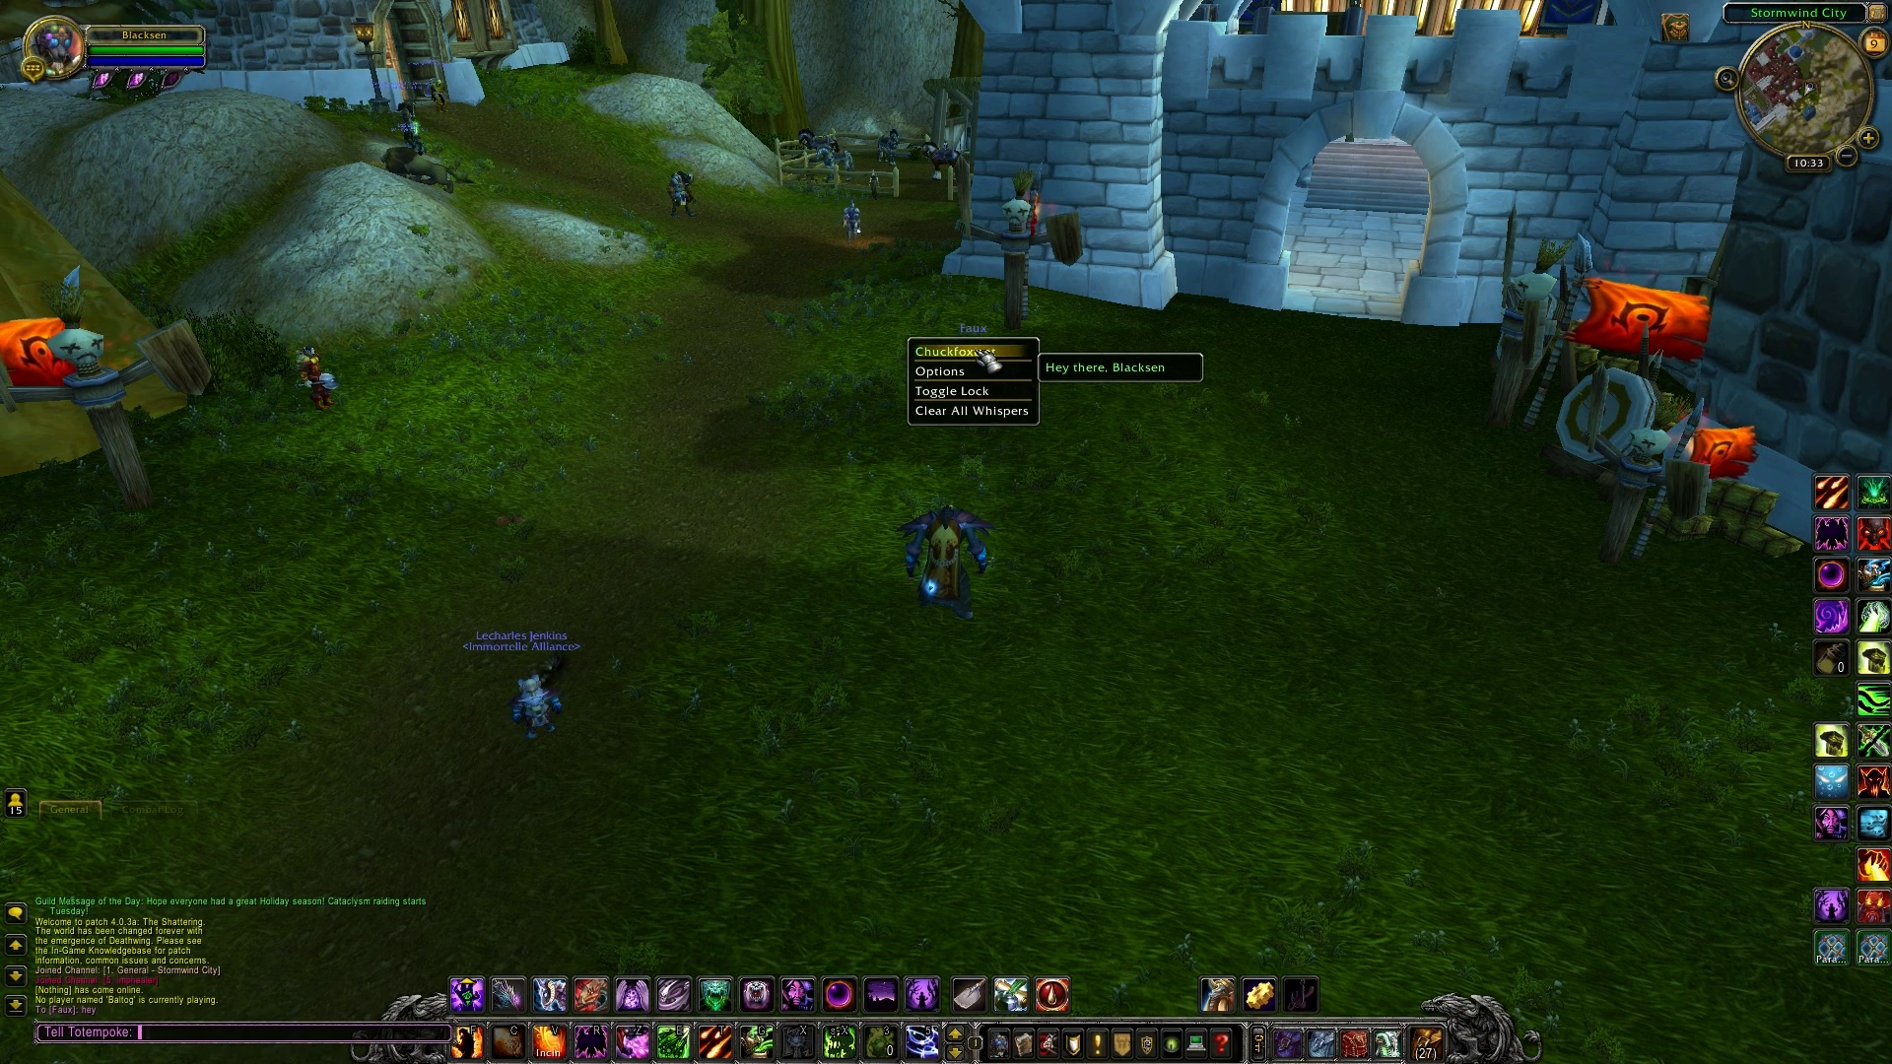
text(hey (testing addon))
key(Return)
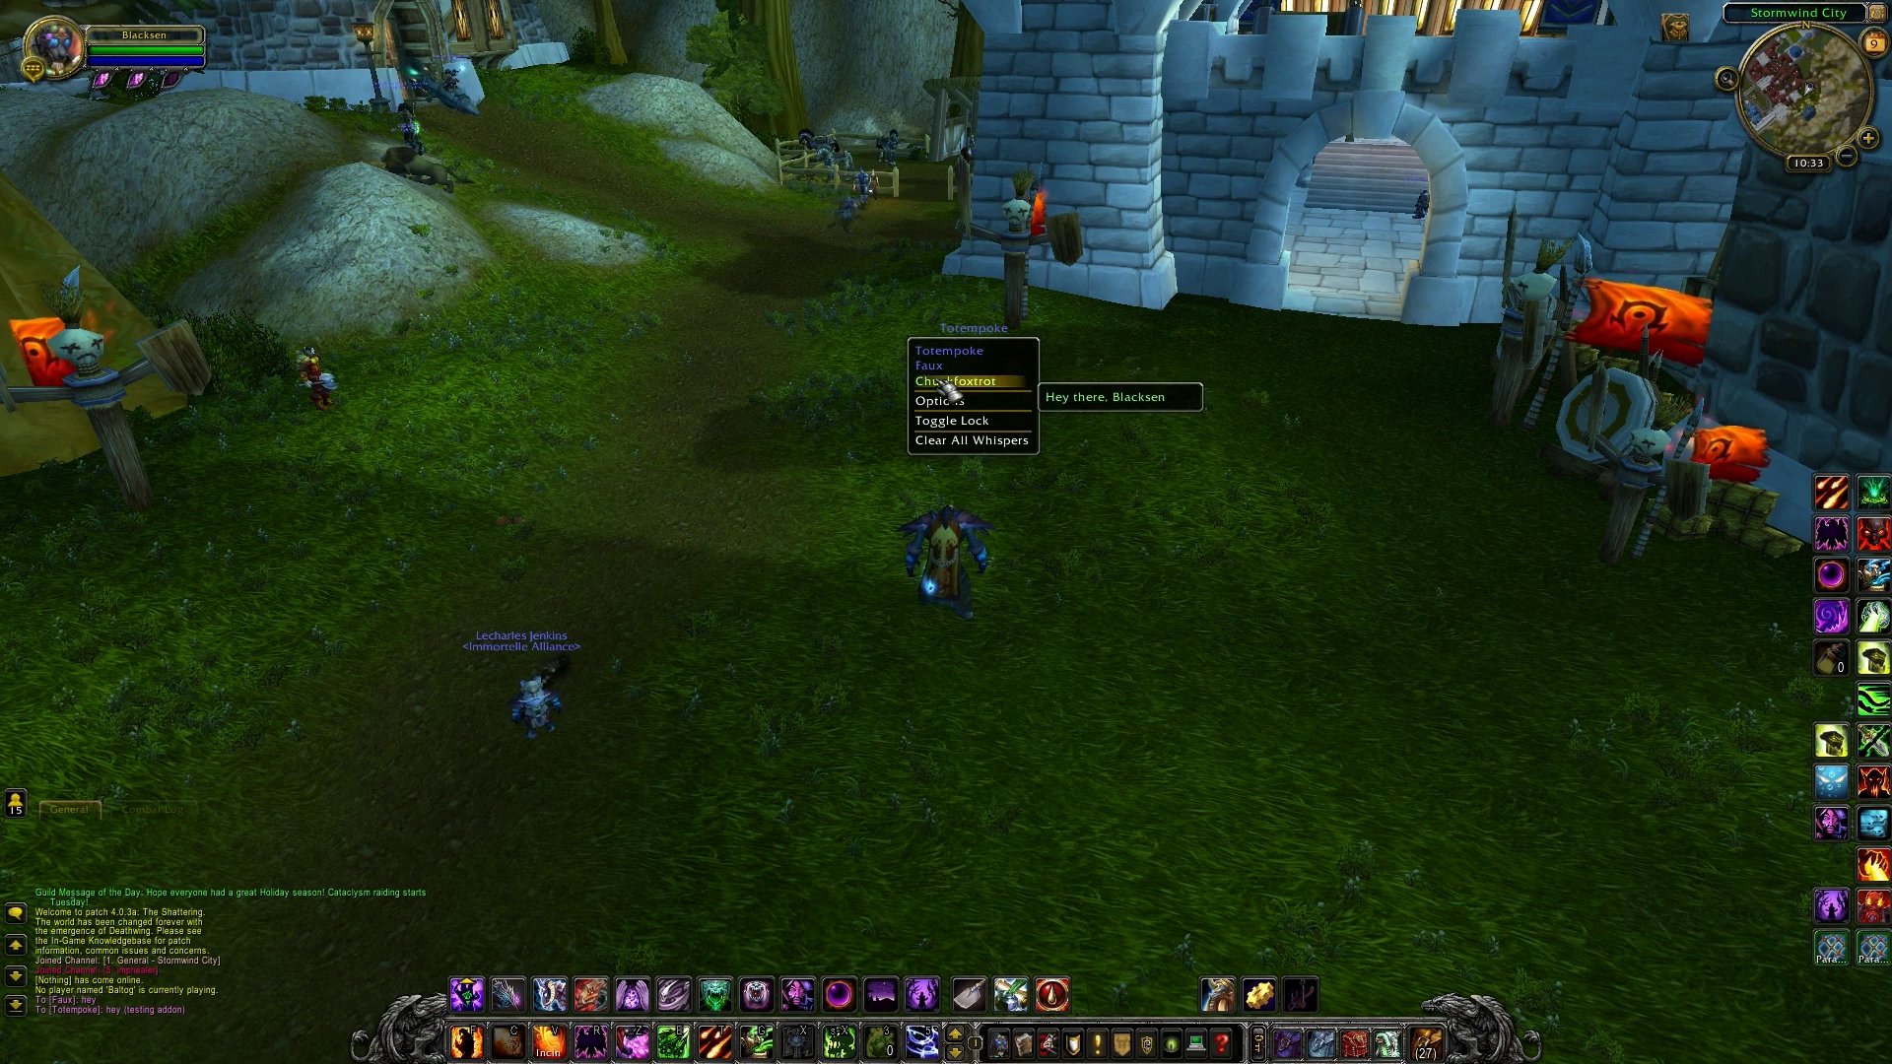
click(952, 383)
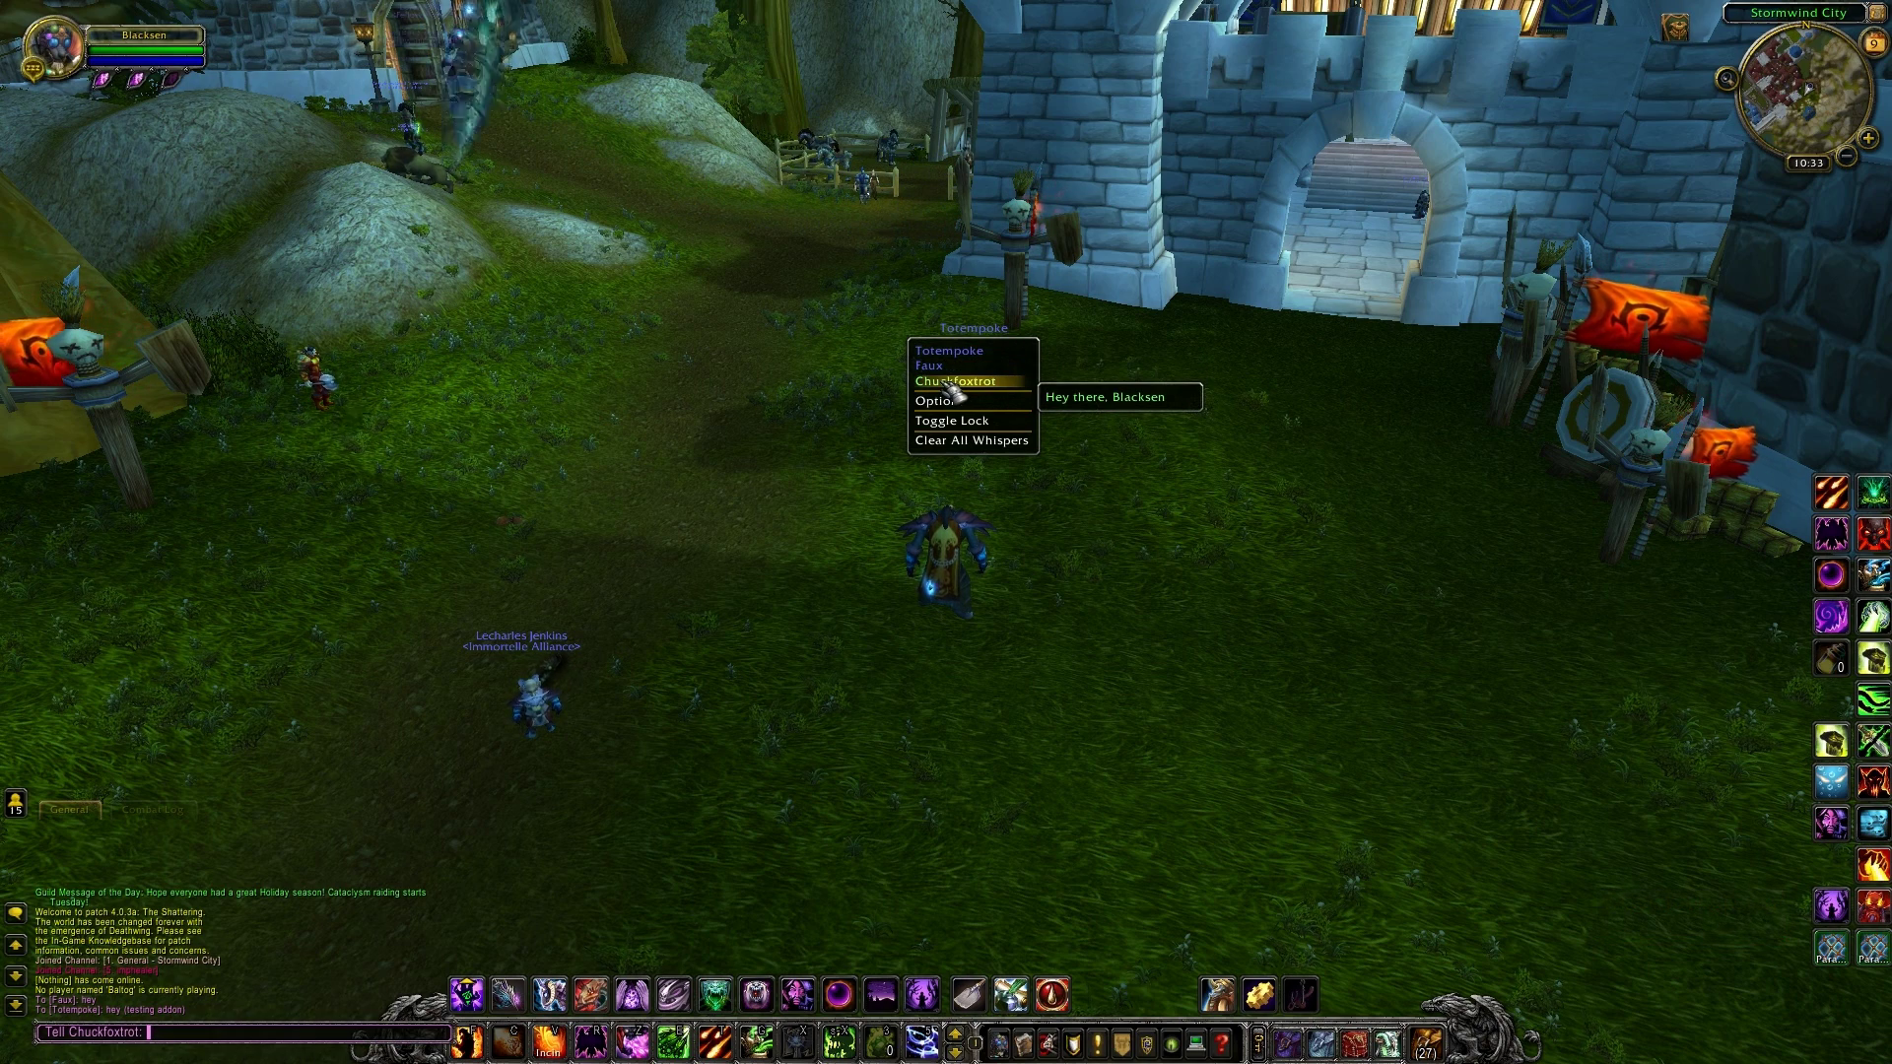
key(Escape)
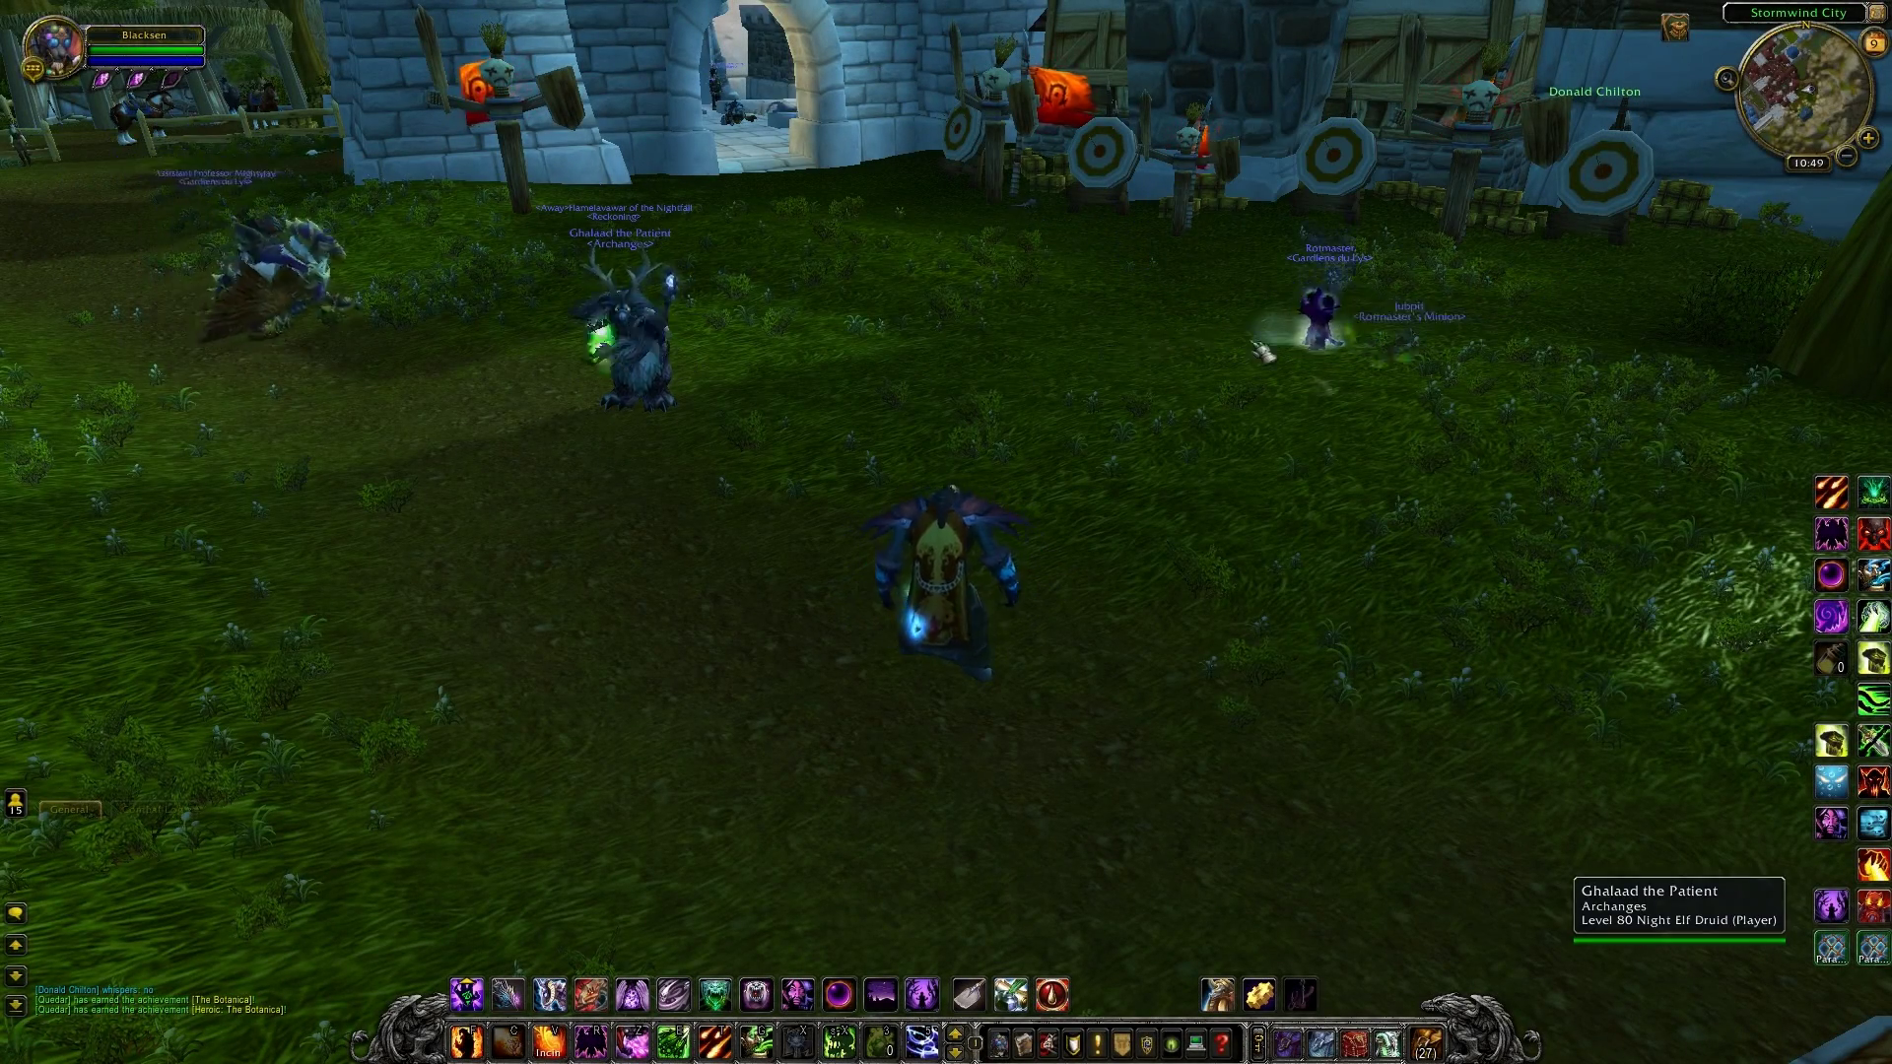
Step: Reply 'SC2 later?' to the most recent whisperer in the WhisperWhisper list
click(1627, 96)
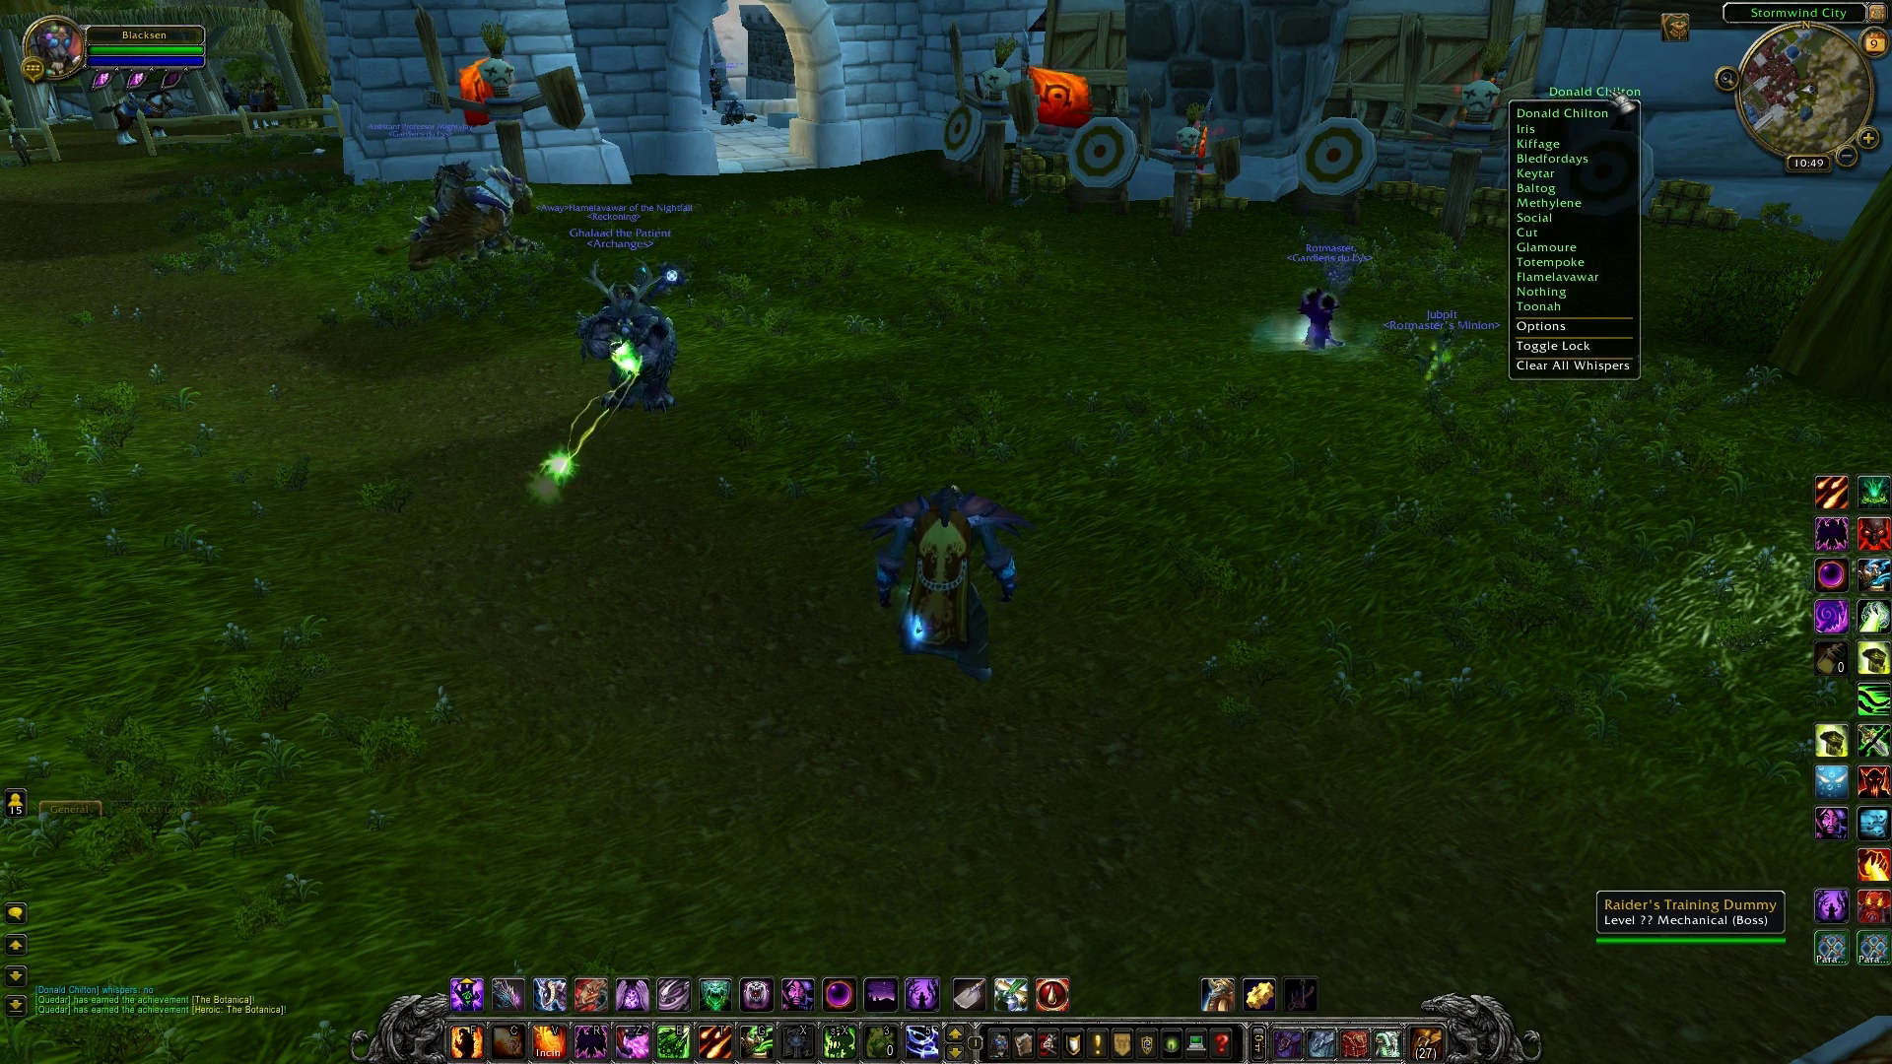
mouse_move(1592, 121)
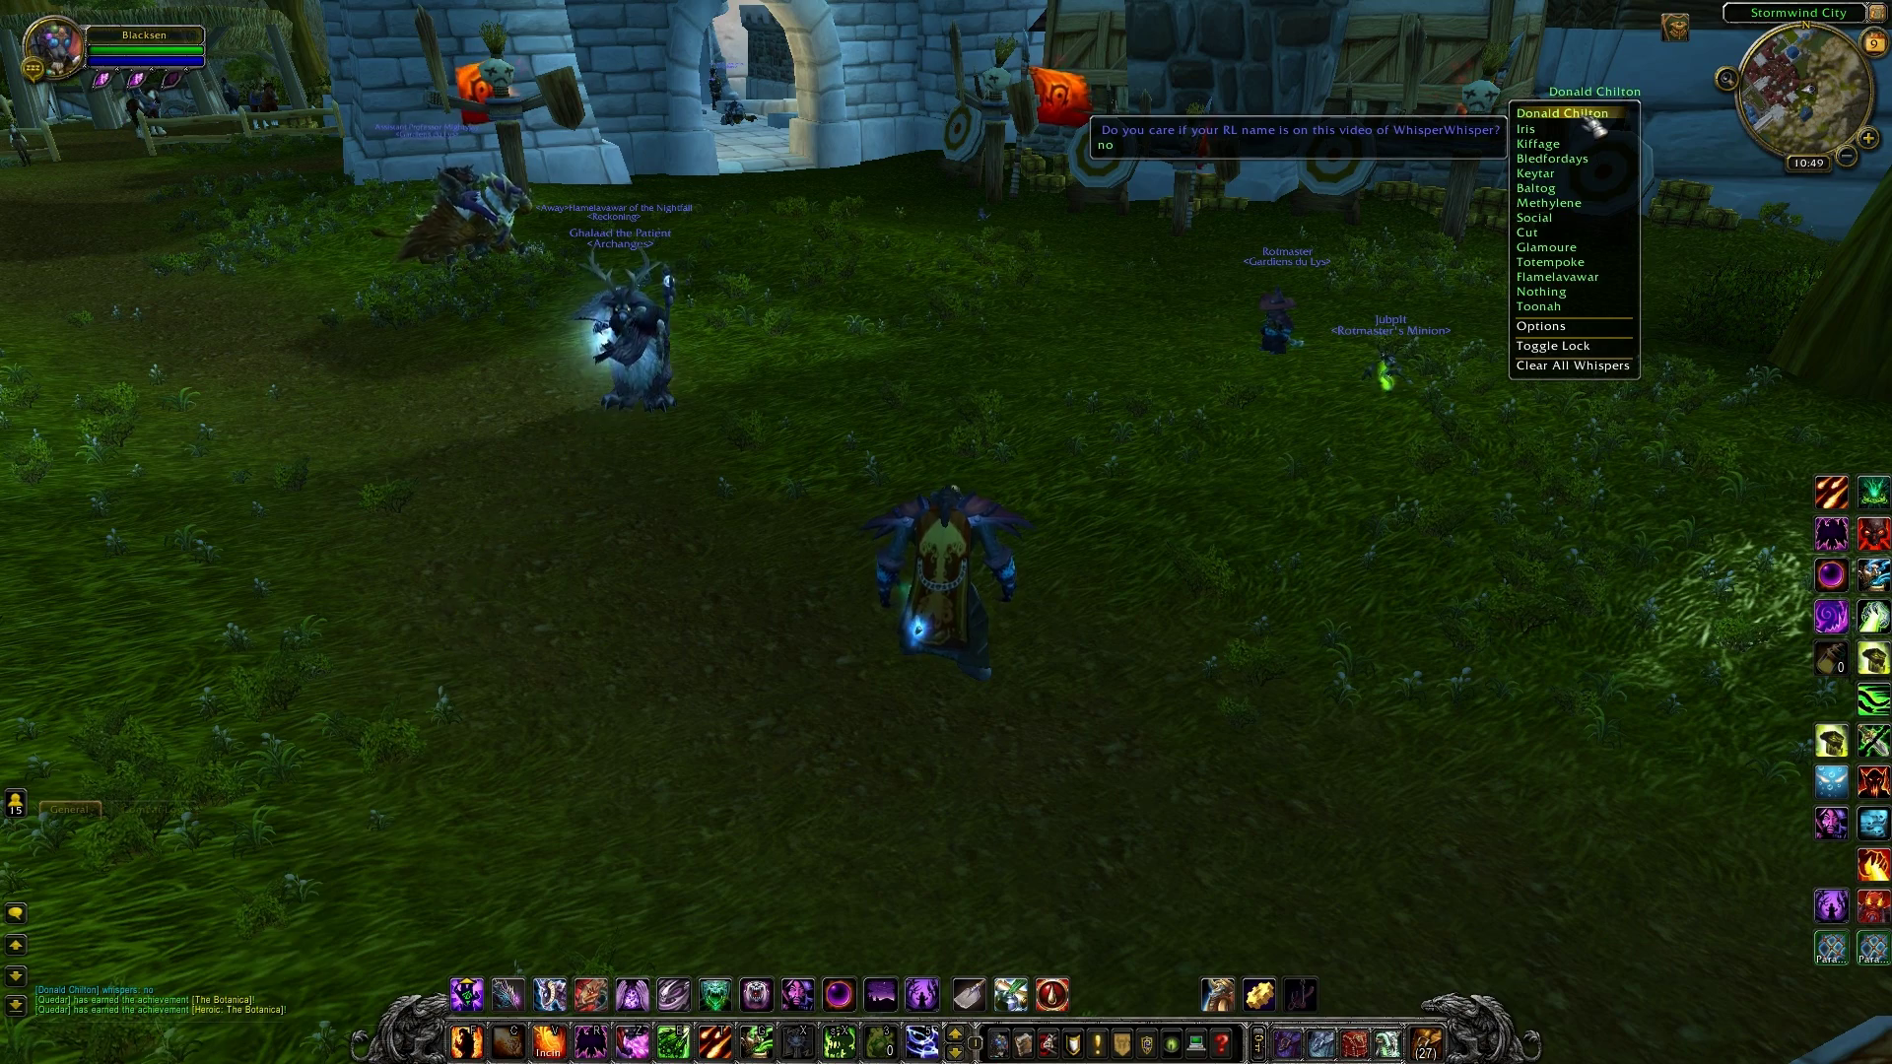
click(1597, 117)
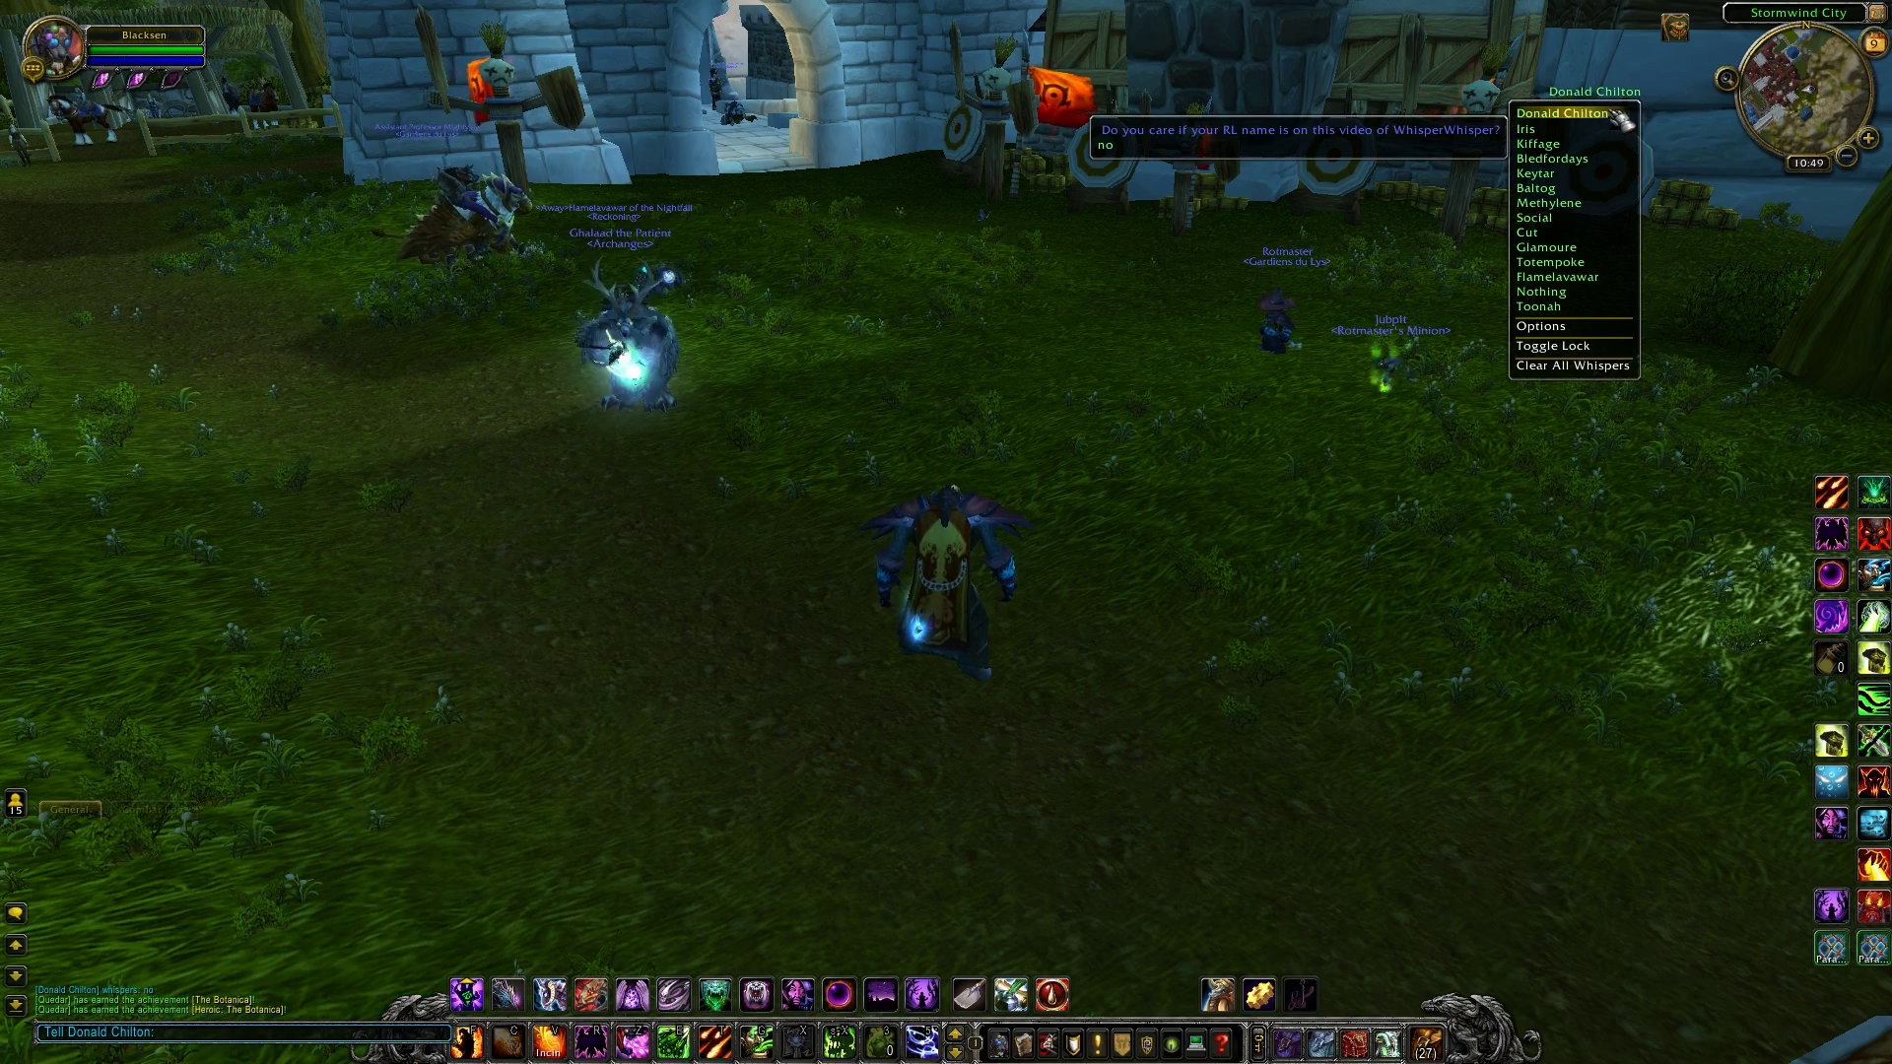
text(SC2 lat)
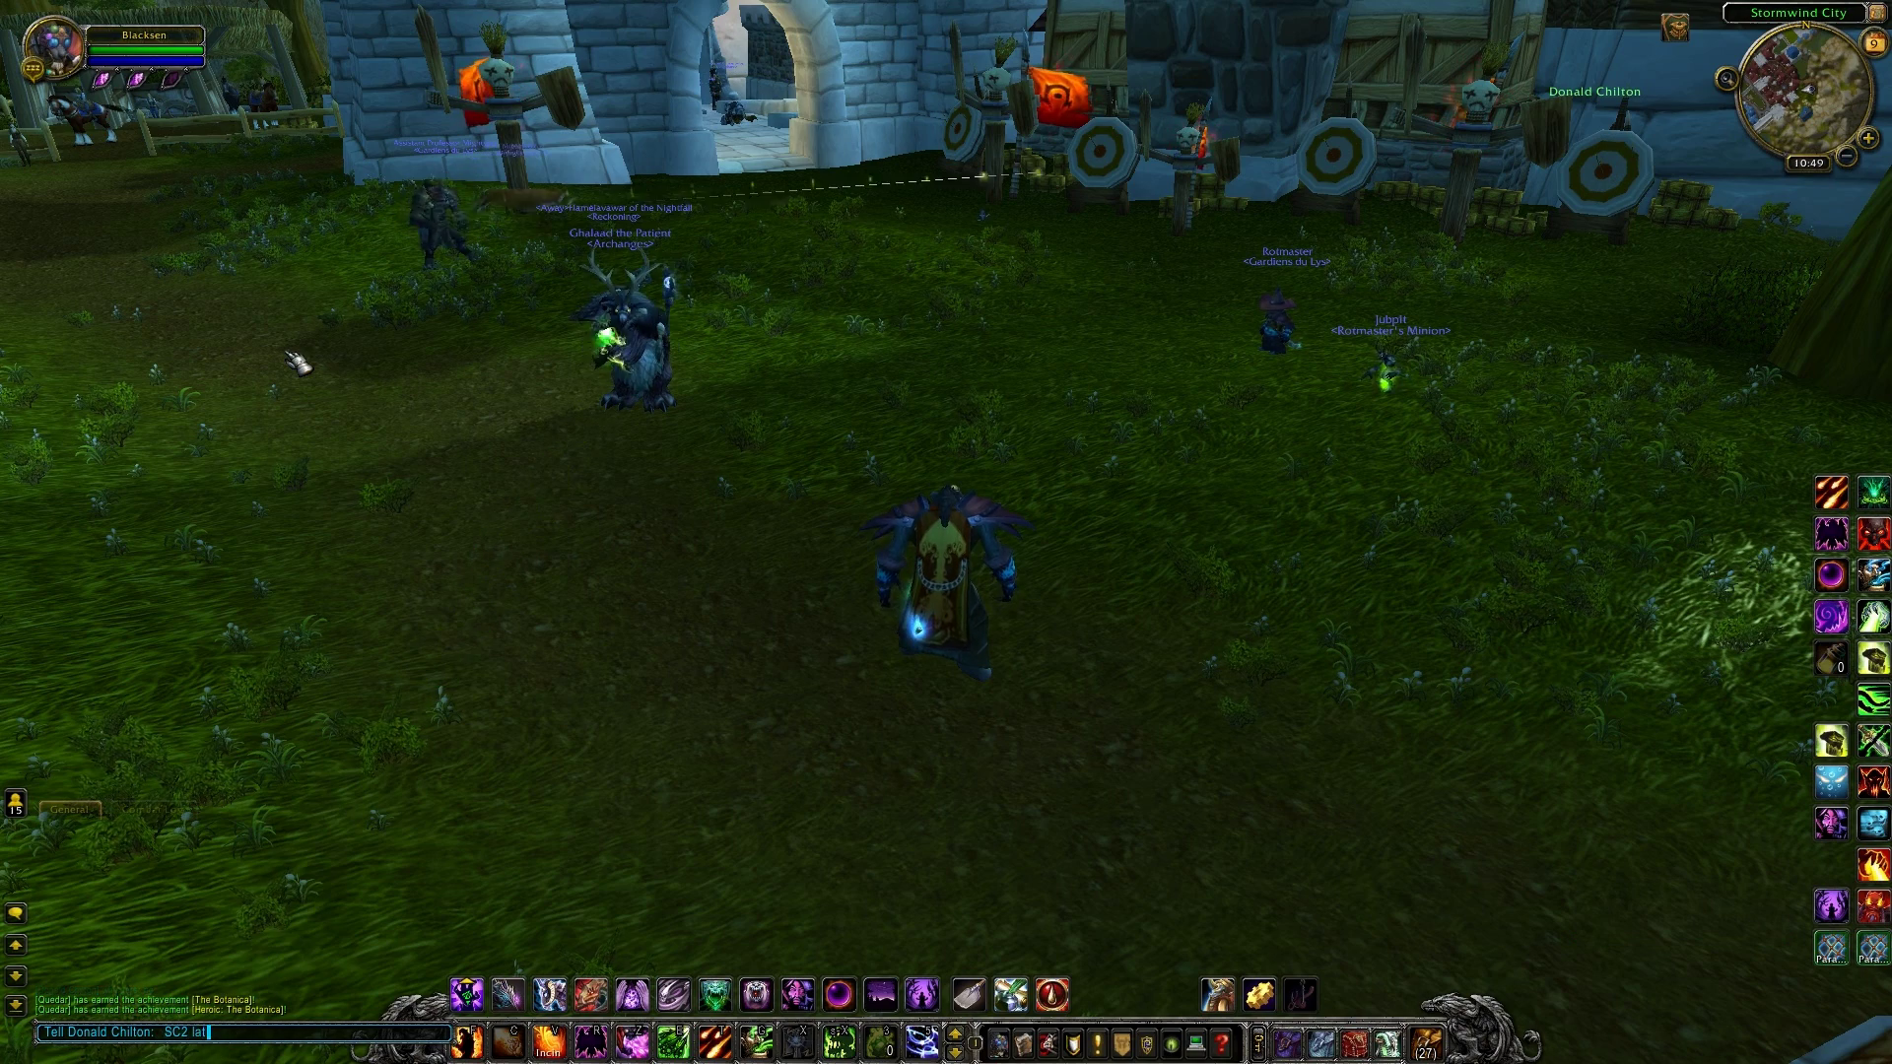
text(er?)
key(Return)
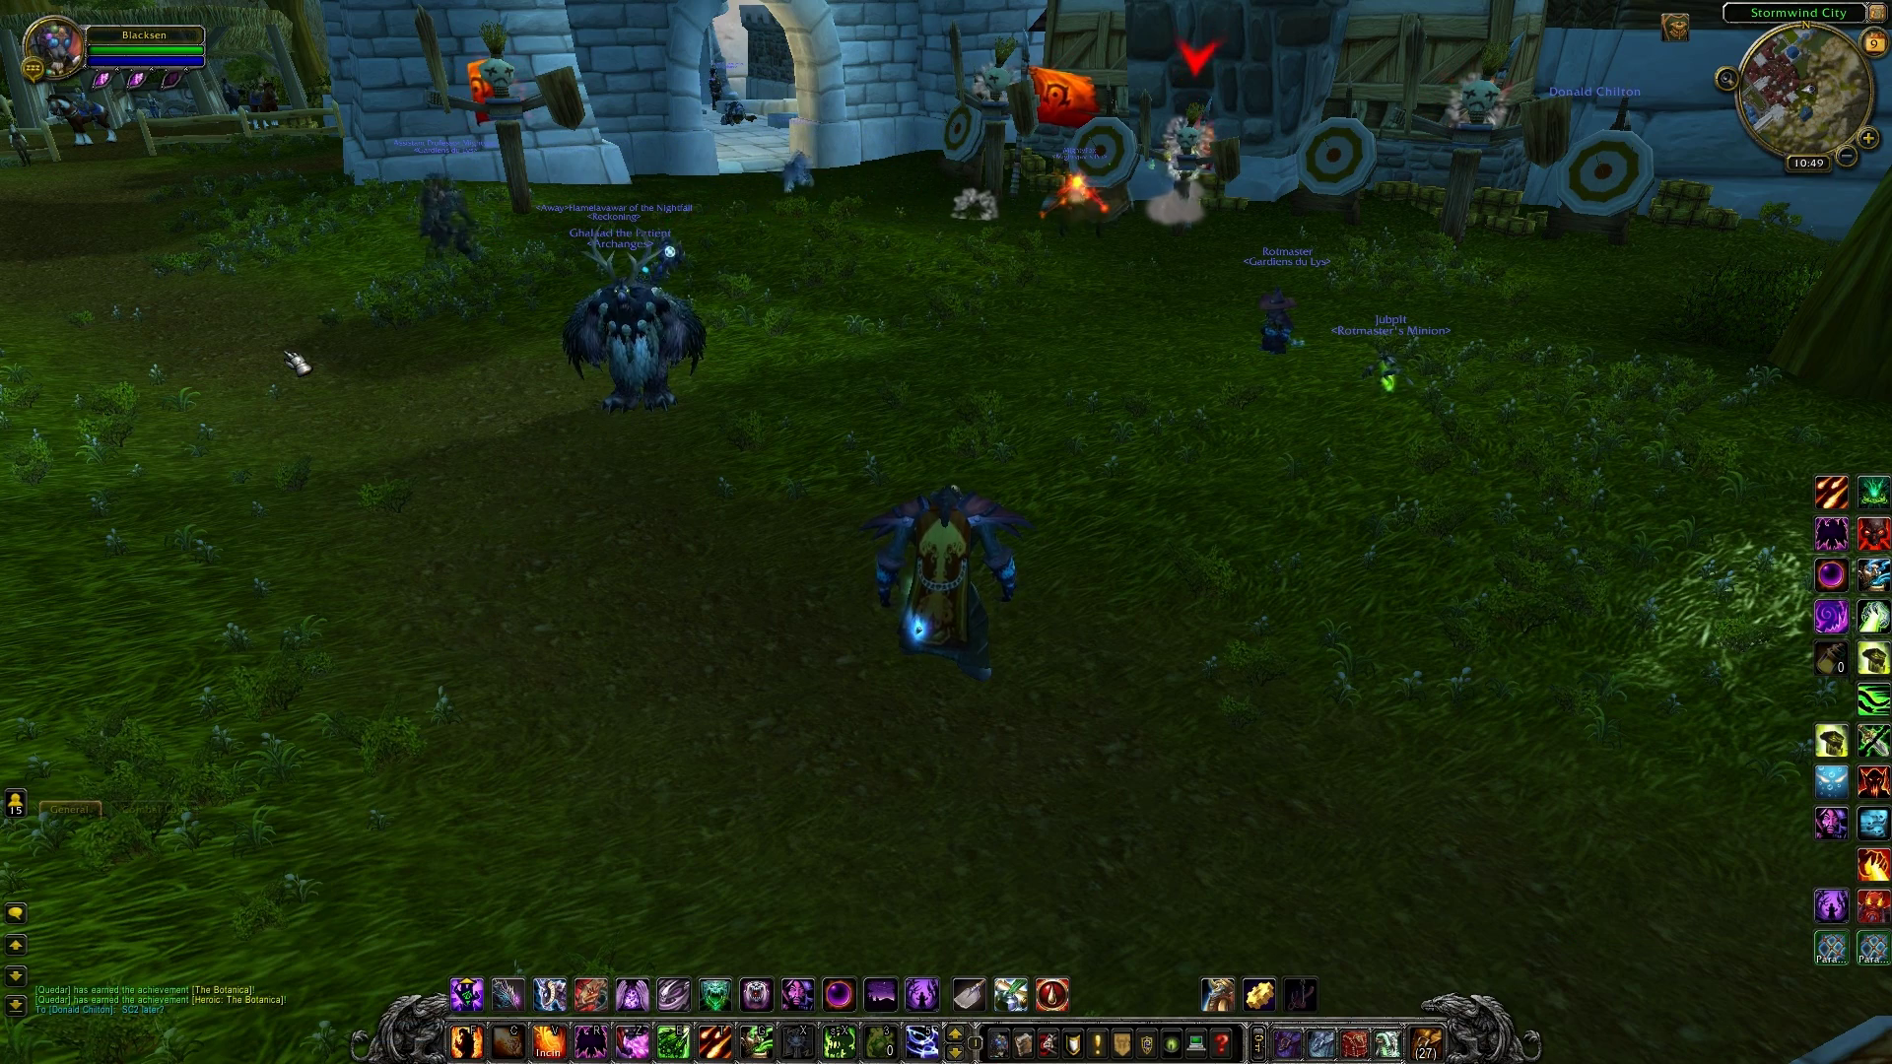